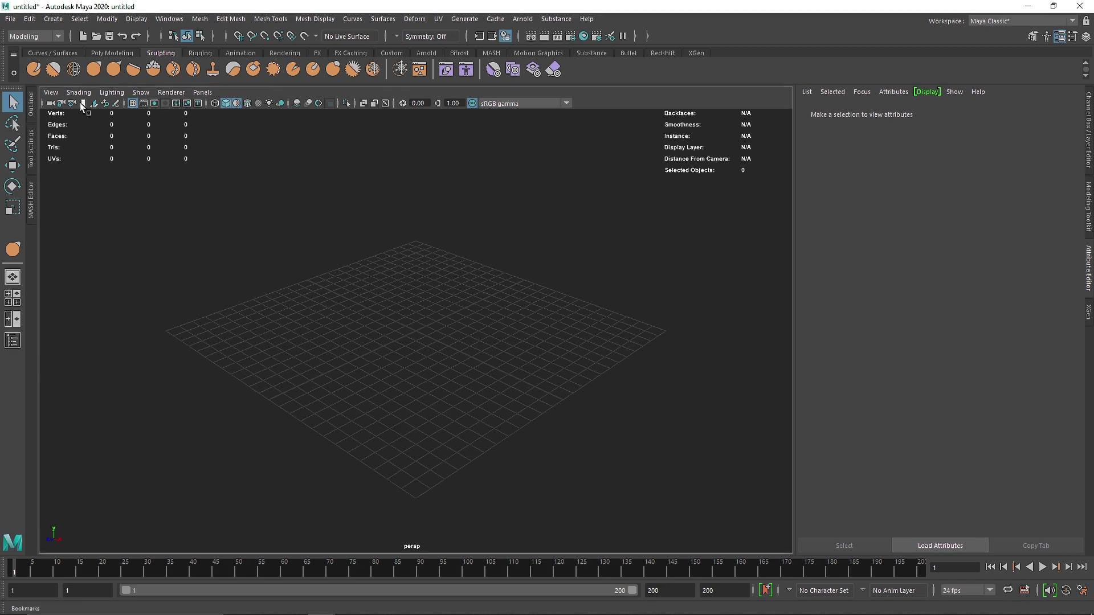
Create a polygon cylinder and raise it above the grid to a Translate Y of about 4.245.
click(114, 53)
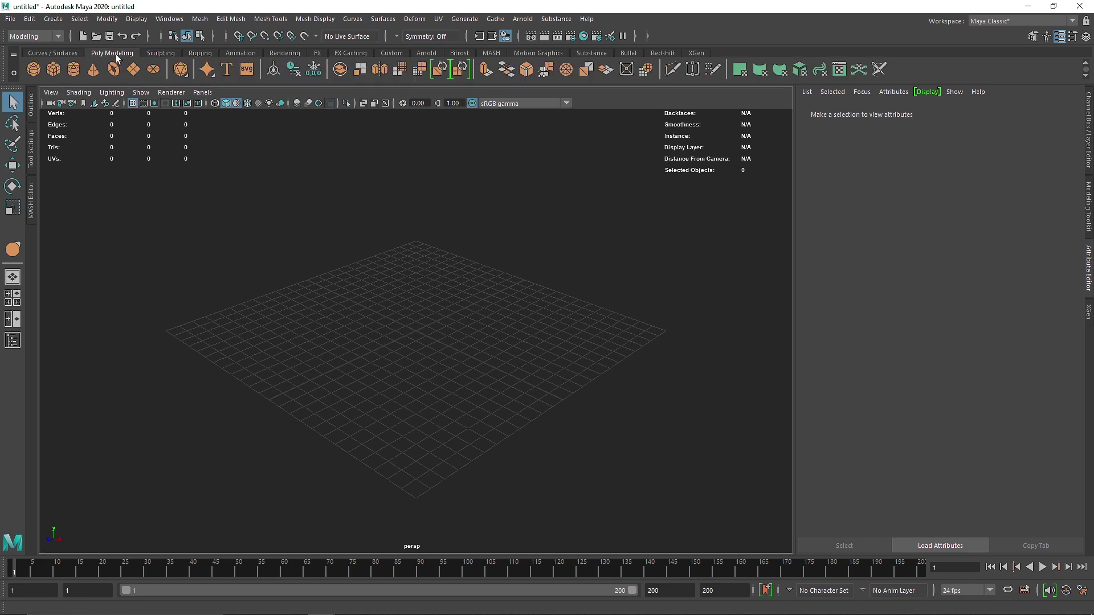
click(78, 73)
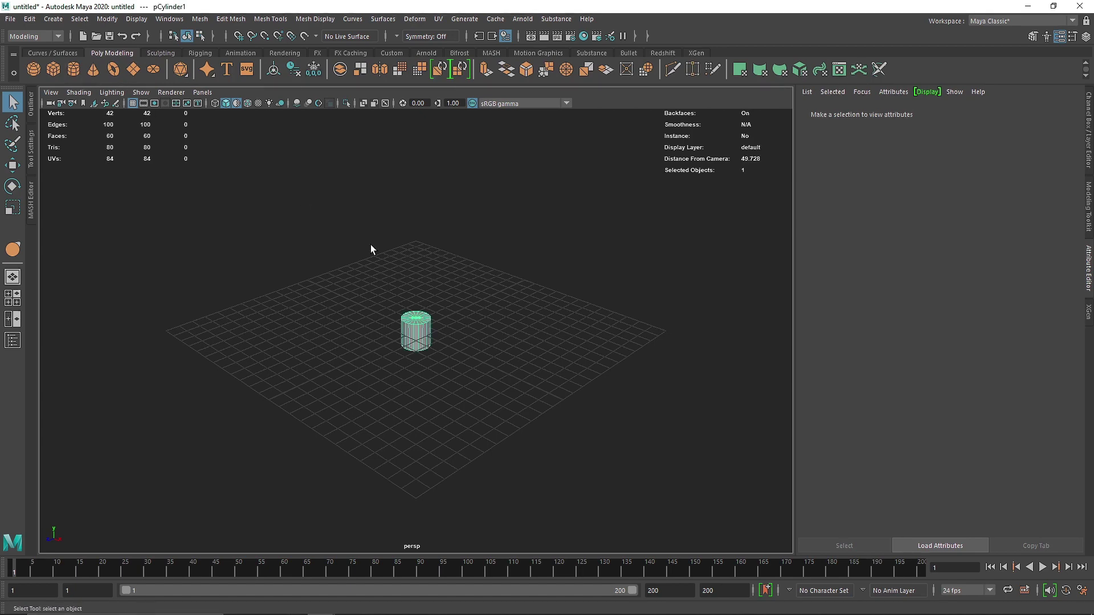
key(w)
key(f)
drag(426, 190, 428, 114)
scroll(430, 256, down, 6)
alt+middle_drag(429, 257, 429, 319)
drag(420, 292, 420, 169)
key(ctrl+a)
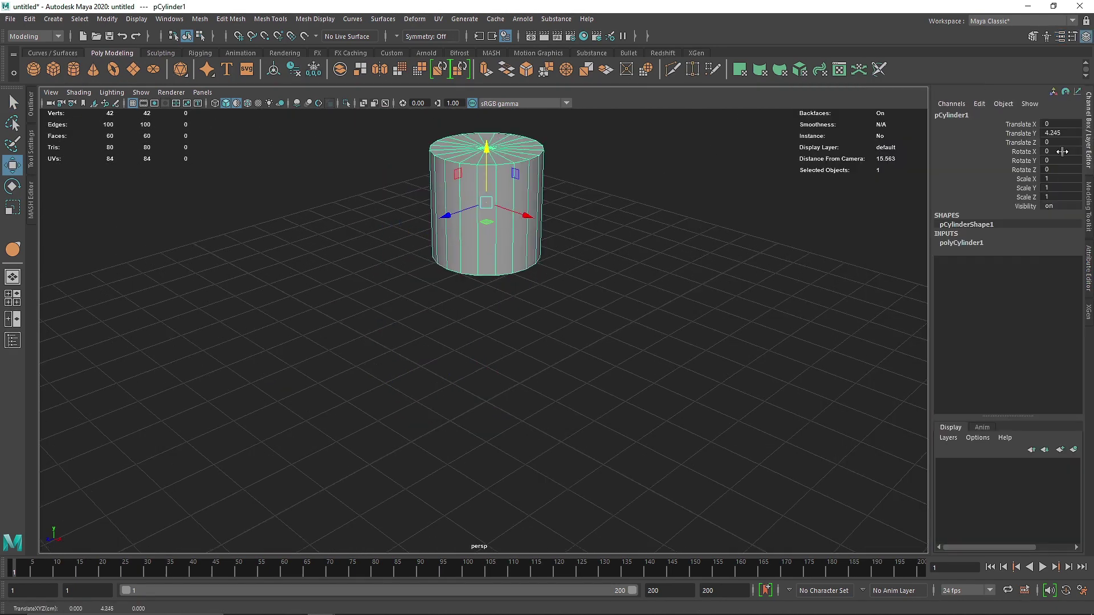
Set the cylinder's axis subdivisions to 12 and its cap subdivisions to 0.
click(963, 242)
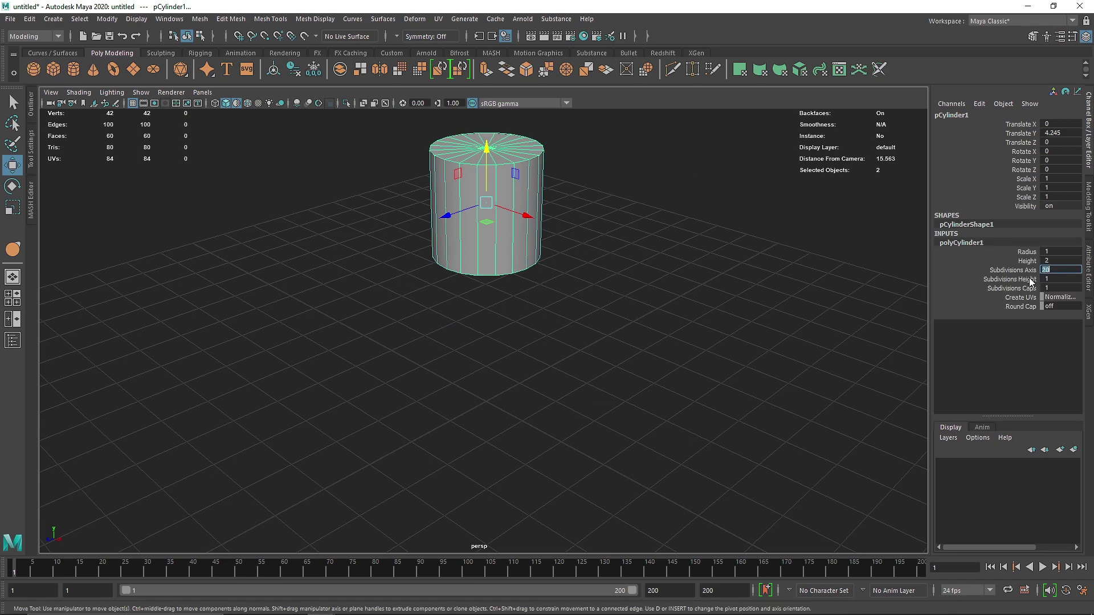
click(705, 288)
alt+middle_drag(566, 226, 582, 316)
click(501, 288)
alt+drag(502, 287, 522, 268)
click(968, 243)
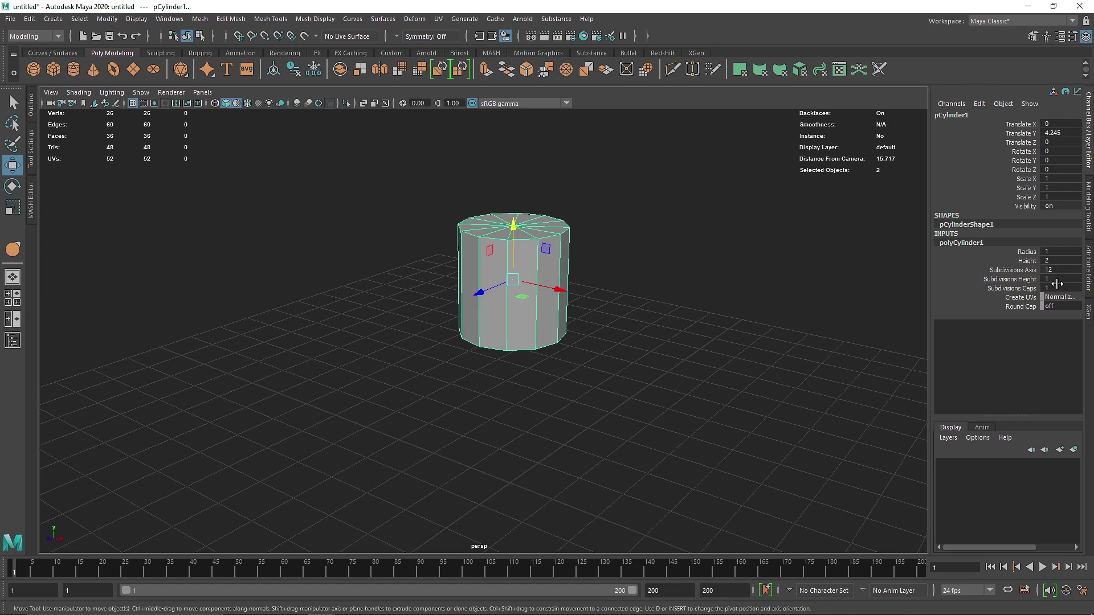
click(816, 299)
click(547, 259)
Stretch the cylinder vertically to a Scale Y of about 3.938 and raise it to a Translate Y of about 5.24.
key(r)
drag(511, 228, 529, 119)
alt+middle_drag(530, 197, 535, 302)
drag(521, 341, 537, 305)
scroll(528, 308, down, 5)
scroll(541, 307, up, 3)
Set the cylinder's height subdivisions to 2.
click(968, 243)
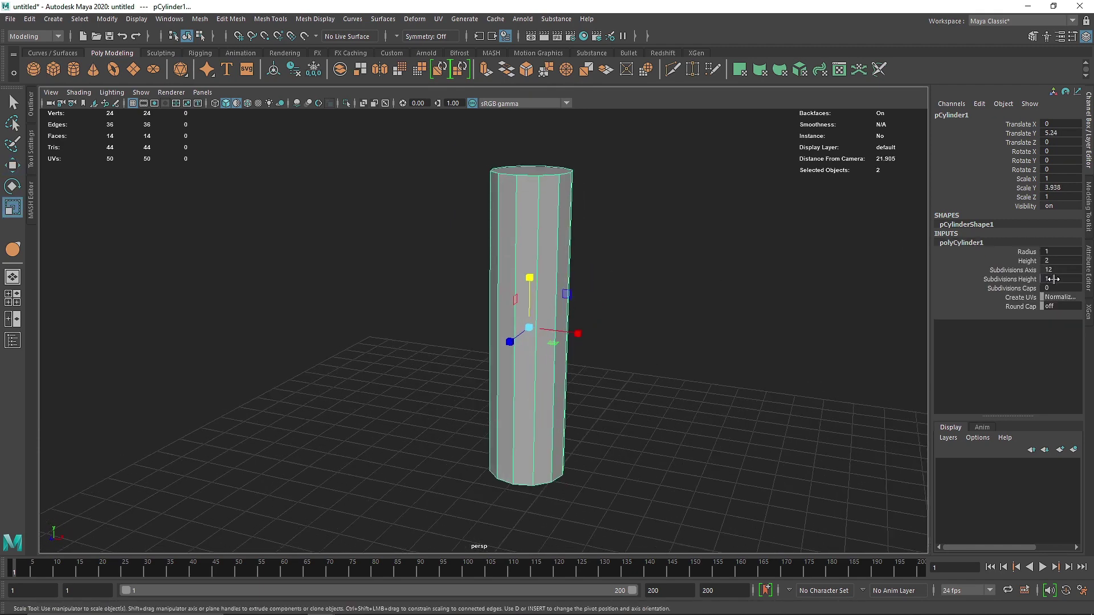
click(751, 315)
click(549, 322)
alt+drag(655, 334, 615, 336)
scroll(569, 313, up, 3)
alt+drag(479, 287, 504, 330)
alt+middle_drag(556, 374, 542, 357)
alt+right_drag(541, 356, 532, 337)
alt+drag(556, 324, 553, 350)
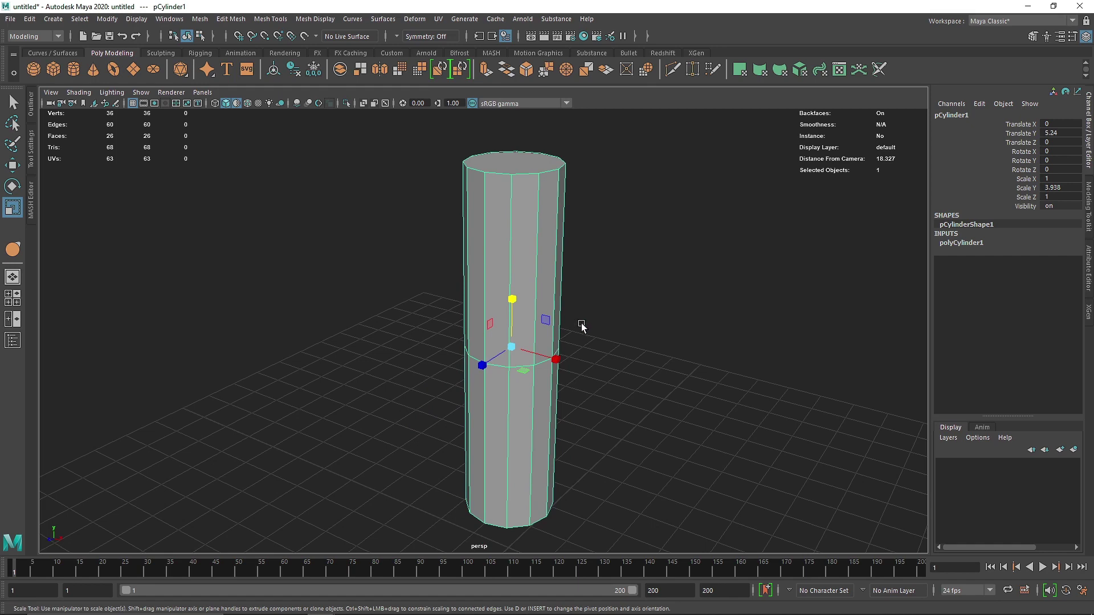
Select both the top and bottom cap faces of the cylinder in face mode.
right_click(504, 208)
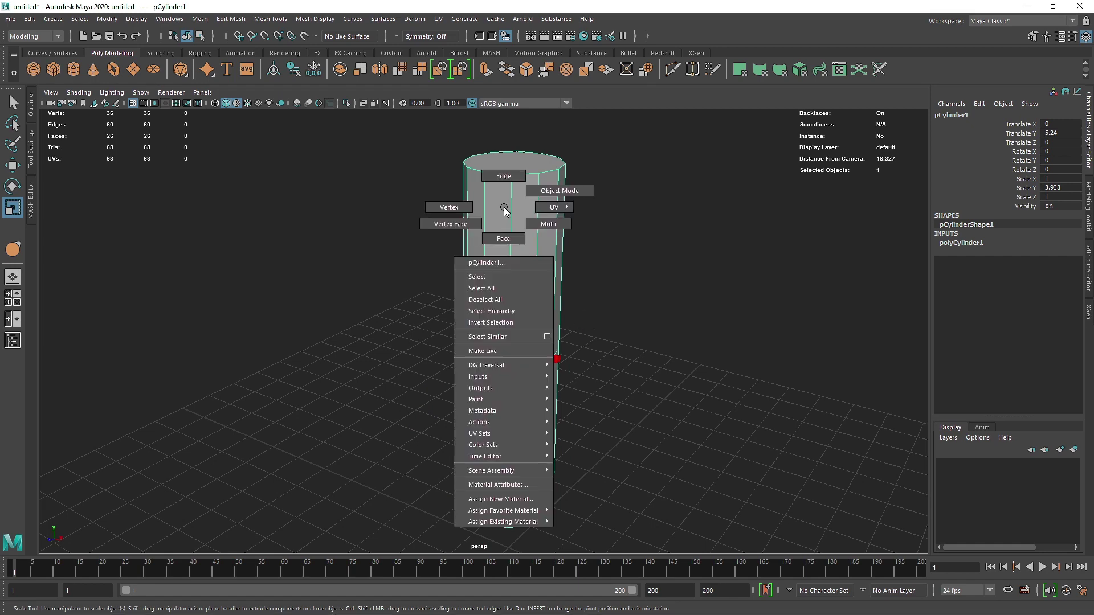
right_drag(504, 210, 501, 236)
alt+drag(498, 234, 520, 200)
click(520, 200)
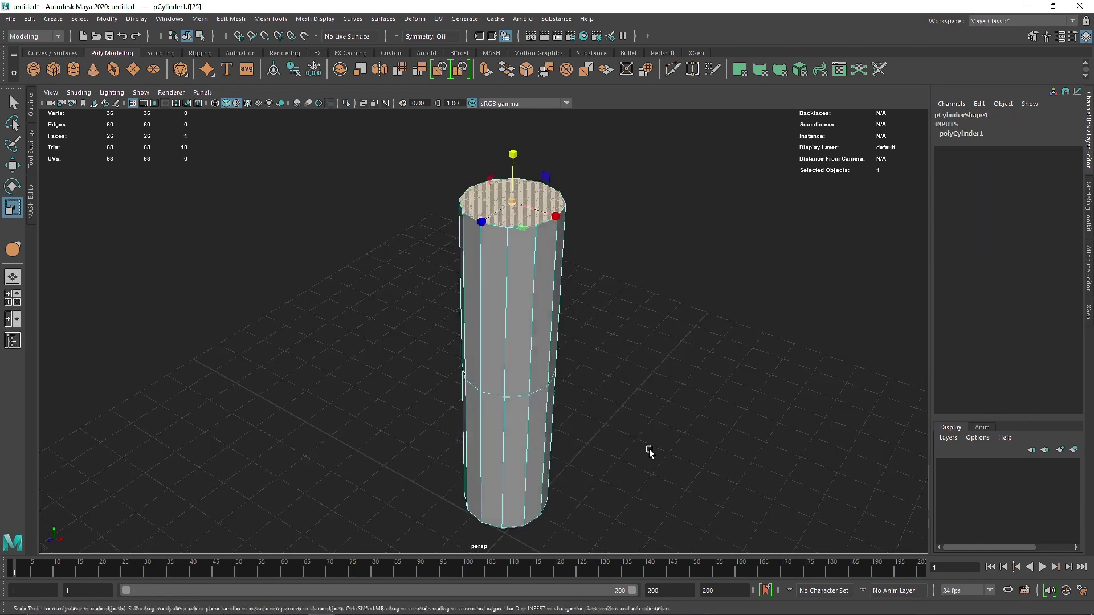
alt+drag(649, 452, 514, 381)
shift+click(497, 367)
key(f)
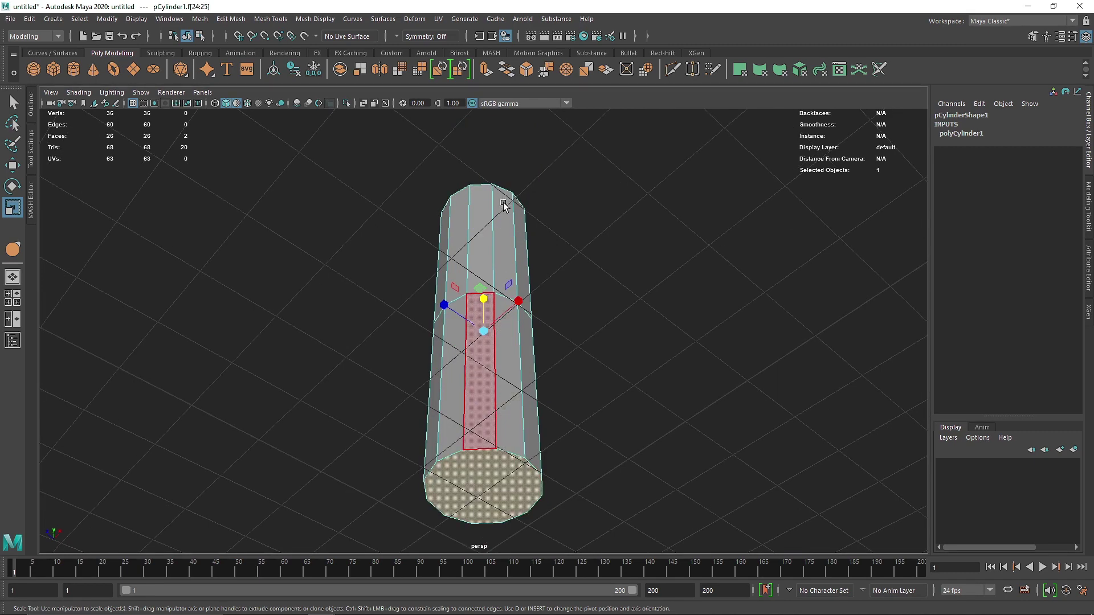
Bevel the rims of the selected cap faces with a fraction of 0.1.
alt+drag(504, 203, 493, 257)
alt+middle_drag(493, 256, 489, 284)
alt+drag(490, 285, 464, 366)
alt+right_drag(464, 366, 571, 405)
shift+right_drag(426, 330, 460, 332)
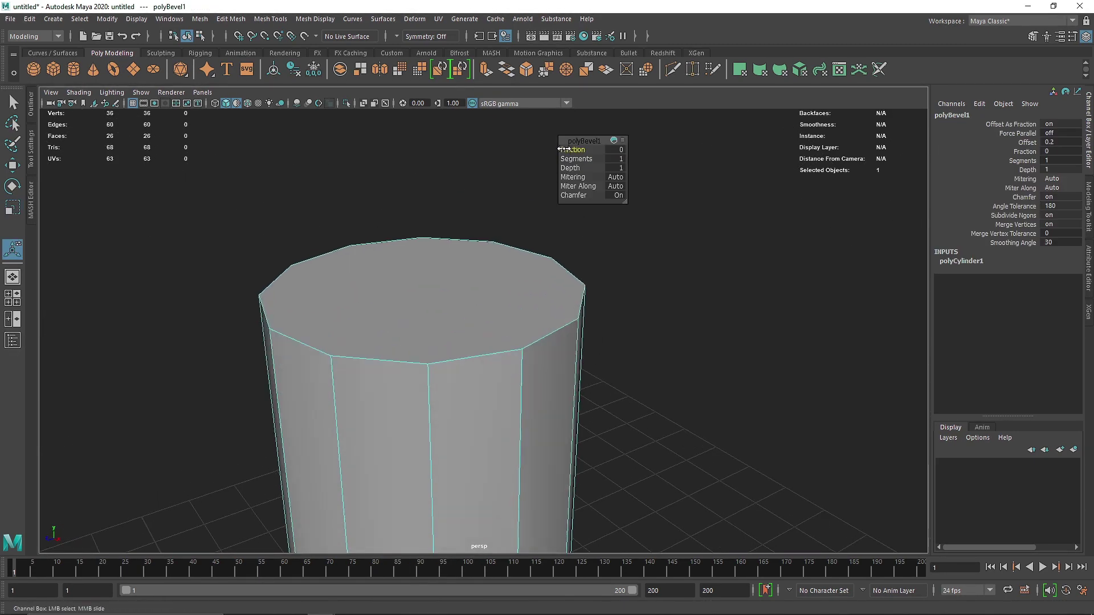
drag(564, 148, 564, 149)
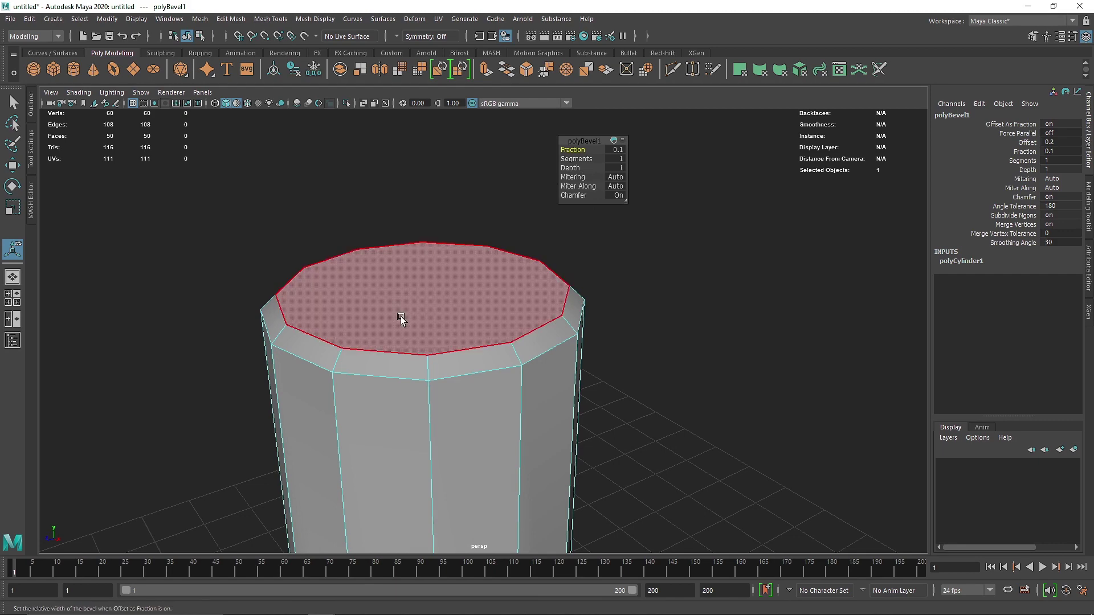
Select the flat top and bottom faces inside the bevelled rims.
key(q)
right_drag(481, 271, 476, 306)
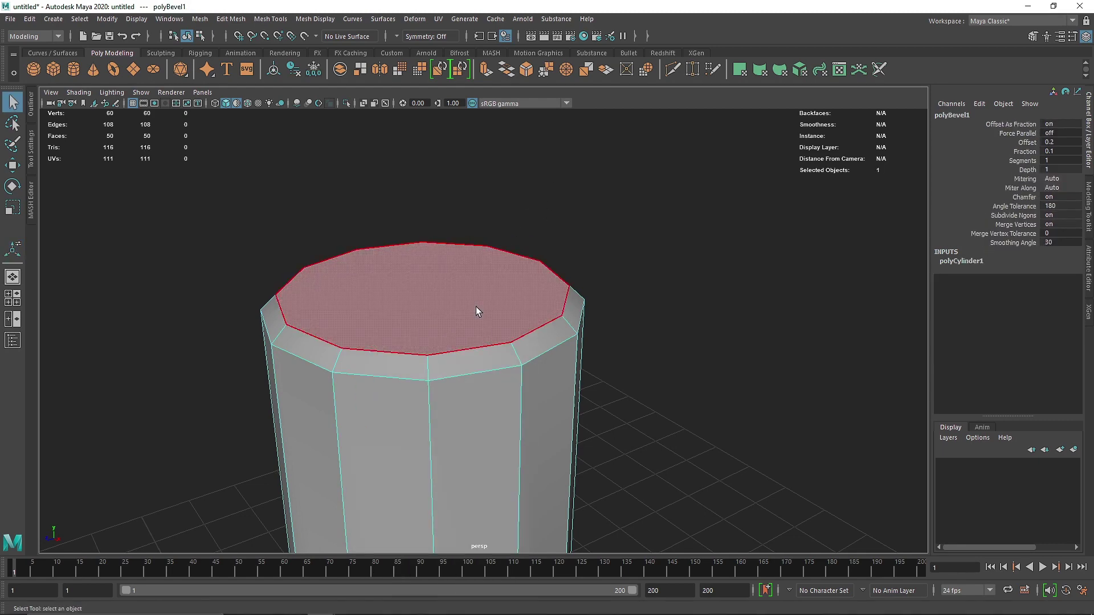
click(476, 306)
scroll(497, 376, down, 5)
alt+drag(517, 441, 531, 319)
alt+middle_drag(531, 427, 541, 327)
alt+drag(540, 326, 456, 406)
shift+click(456, 405)
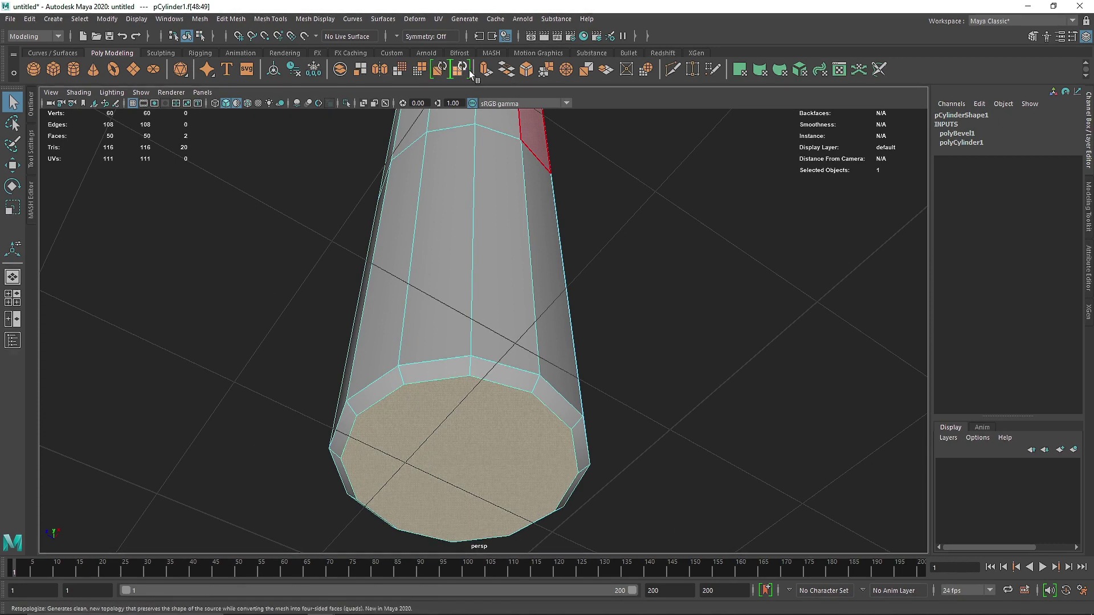
Extrude both cap faces three times to inset them, recess them and collapse them toward the centre with several divisions, returning to object mode.
click(487, 70)
alt+middle_drag(500, 462, 525, 397)
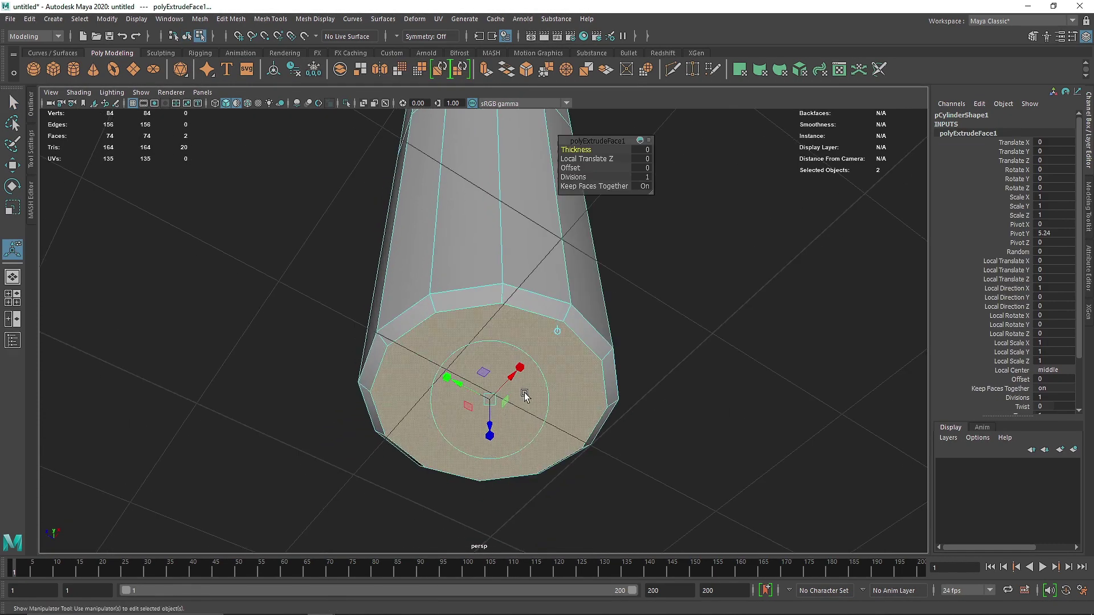
drag(490, 398, 458, 400)
key(g)
click(490, 422)
drag(581, 176, 597, 173)
alt+drag(538, 199, 487, 305)
right_drag(479, 289, 535, 273)
alt+drag(610, 310, 597, 268)
click(598, 267)
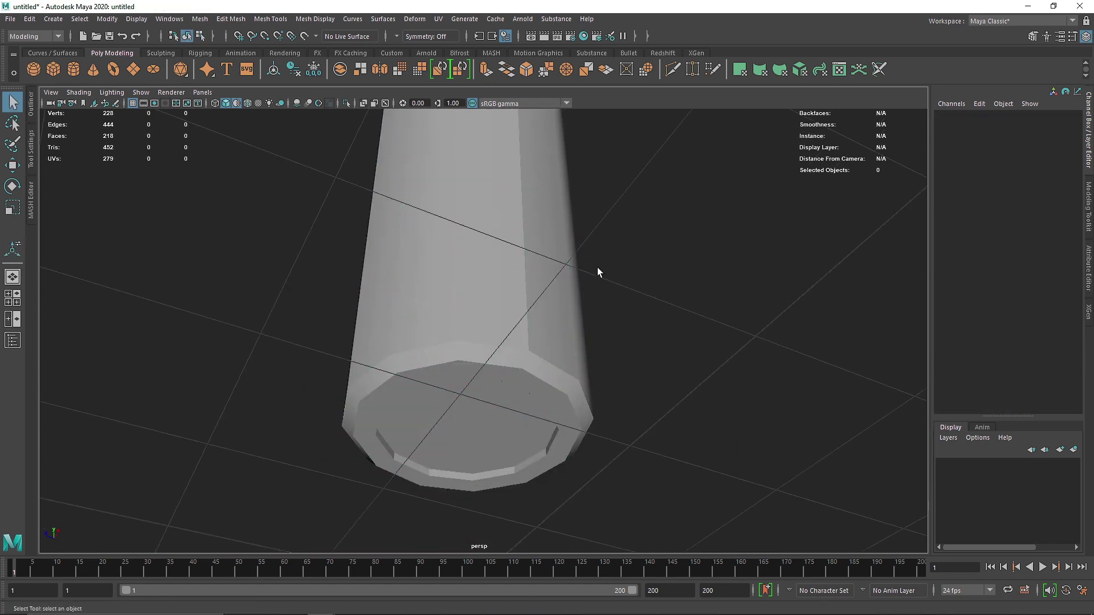
Hide the viewport grid and preview the cylinder with smoothing.
click(134, 104)
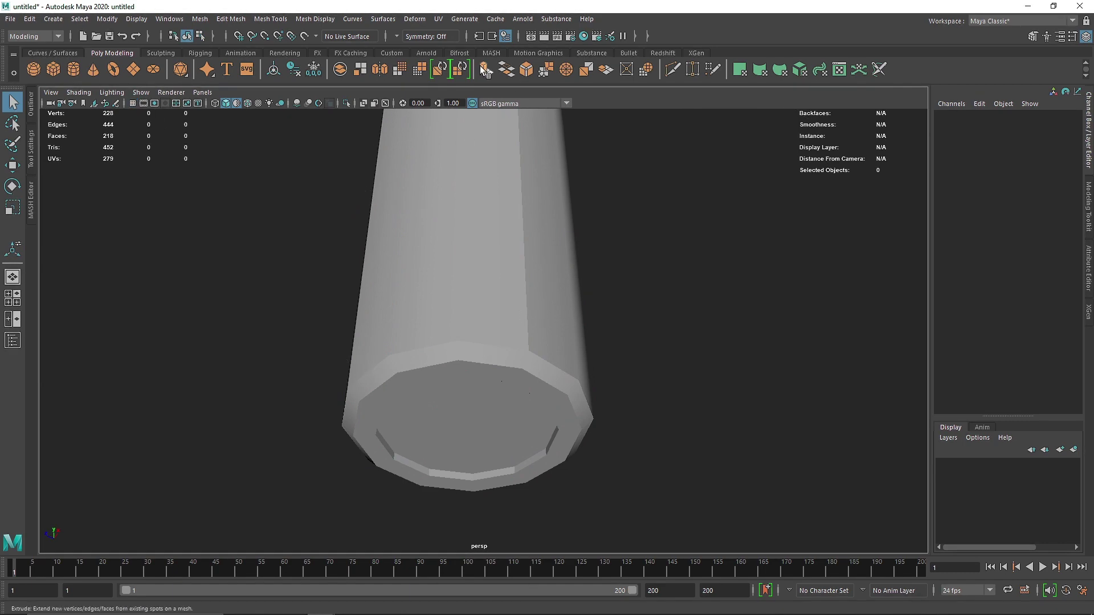
click(542, 262)
alt+drag(543, 261, 571, 288)
scroll(569, 289, down, 5)
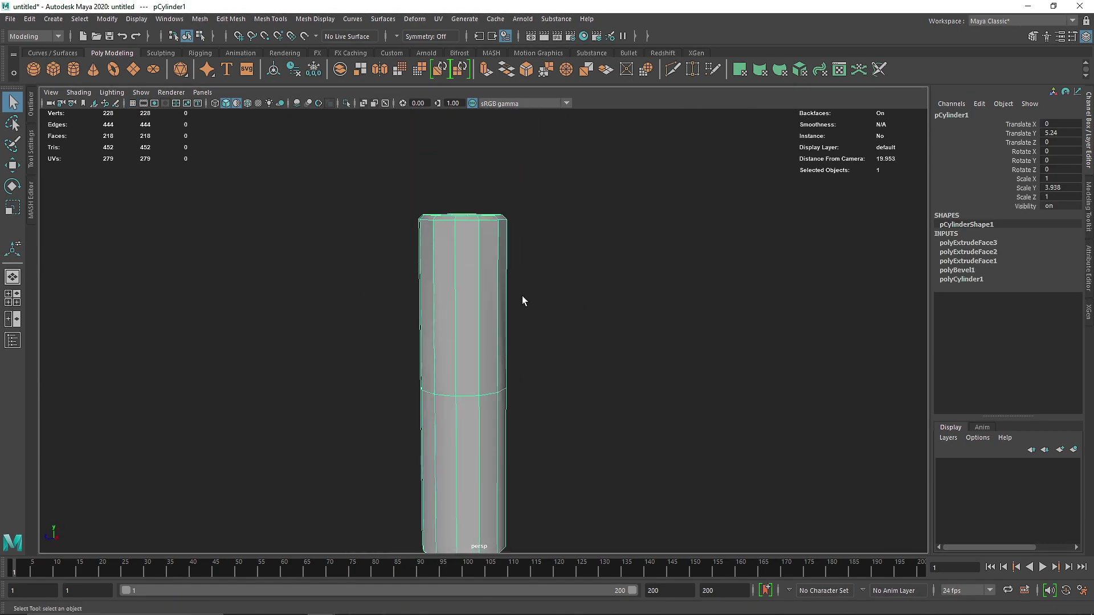
key(f)
alt+drag(565, 245, 580, 279)
click(572, 290)
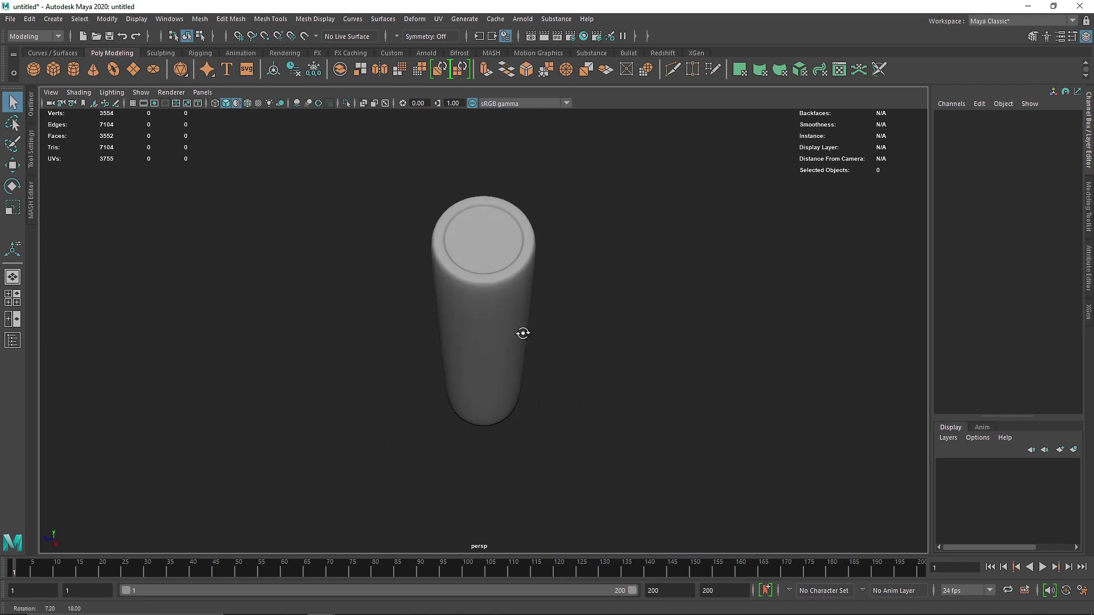
Bevel the edge loops of the top cap's recess with a fraction of 0.1 and 3 segments on the unsmoothed mesh.
click(510, 283)
alt+middle_drag(511, 283, 537, 341)
scroll(517, 279, up, 8)
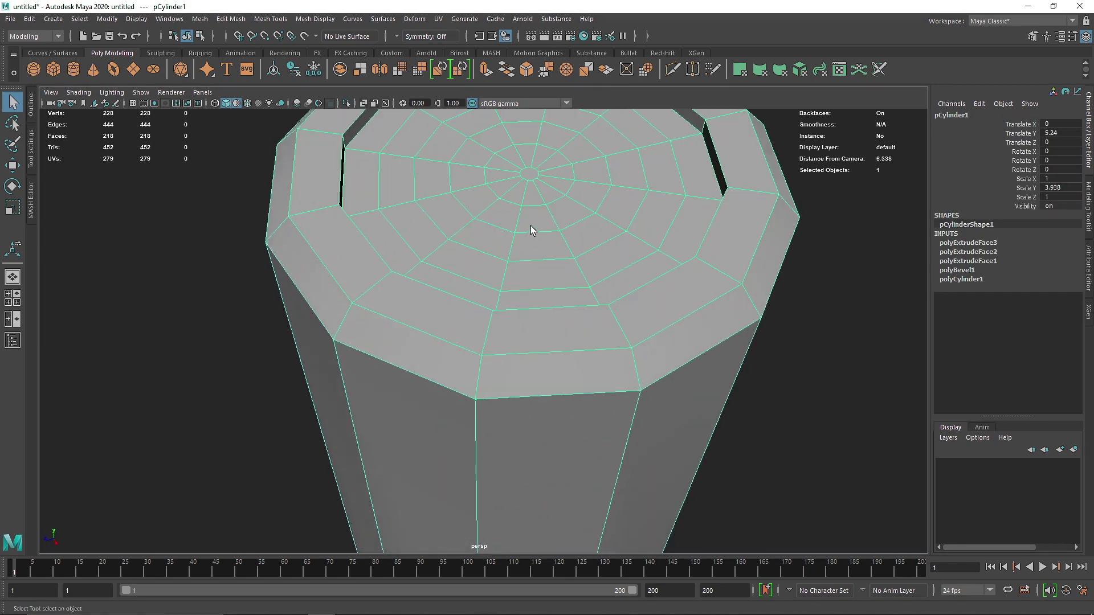
alt+middle_drag(531, 226, 500, 298)
click(369, 114)
double_click(396, 202)
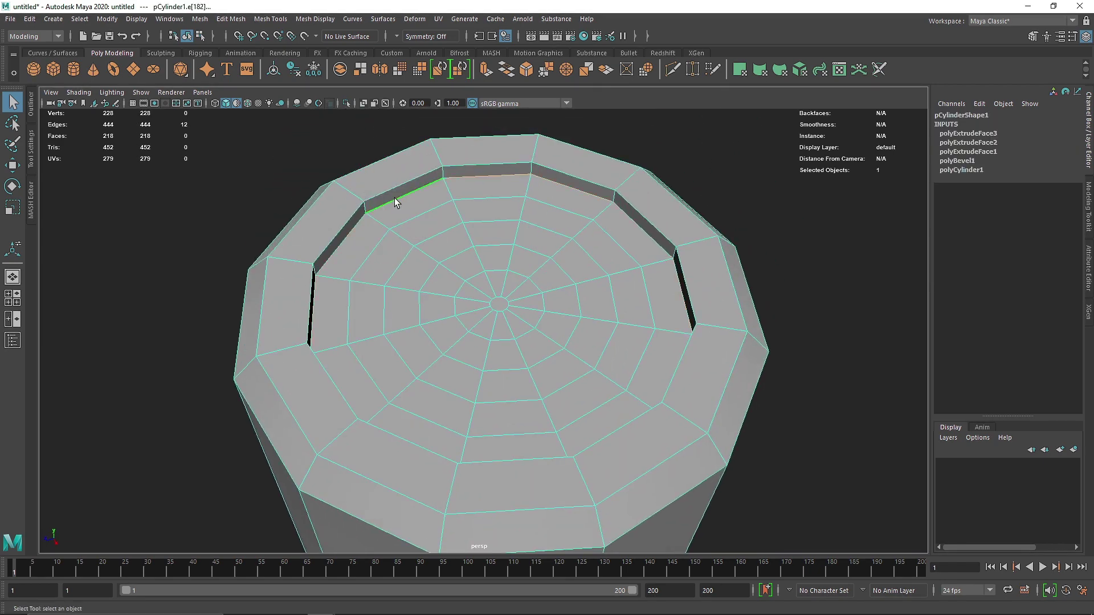
shift+right_drag(403, 180, 546, 166)
scroll(551, 166, up, 2)
drag(572, 150, 582, 160)
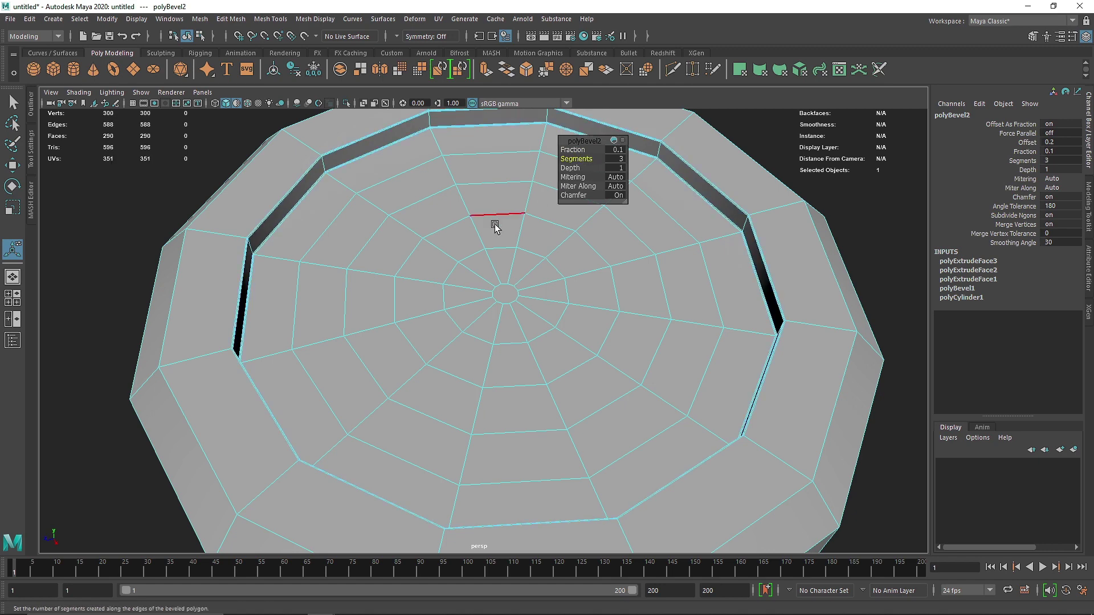
scroll(495, 224, down, 3)
right_drag(354, 254, 433, 224)
Insert an edge loop around the cylinder's side just below the top bevel.
alt+drag(356, 337, 429, 300)
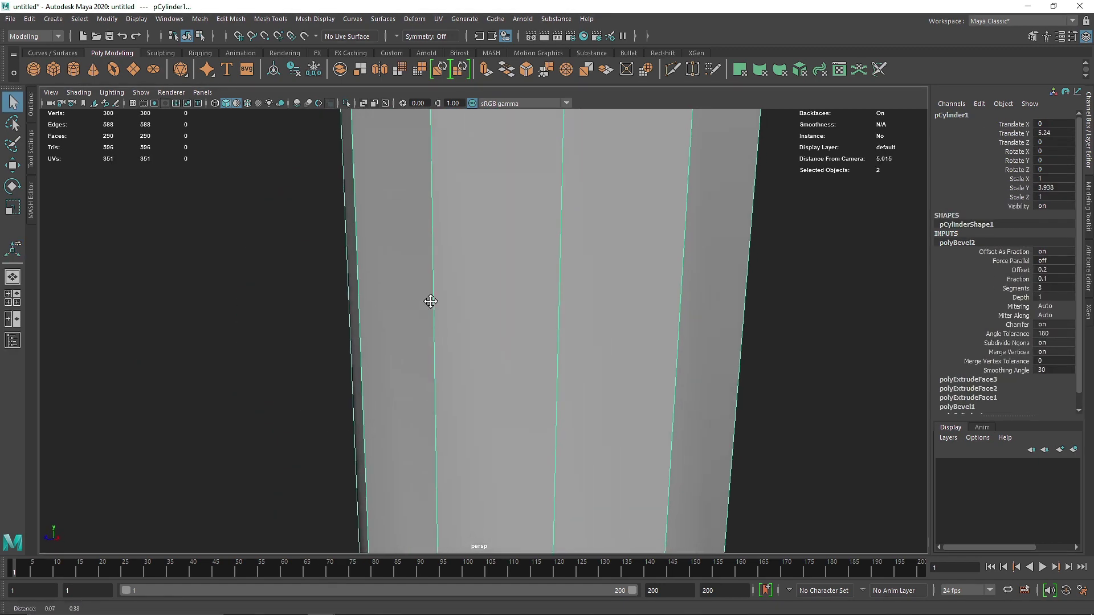
scroll(447, 313, down, 4)
shift+right_drag(491, 202, 430, 213)
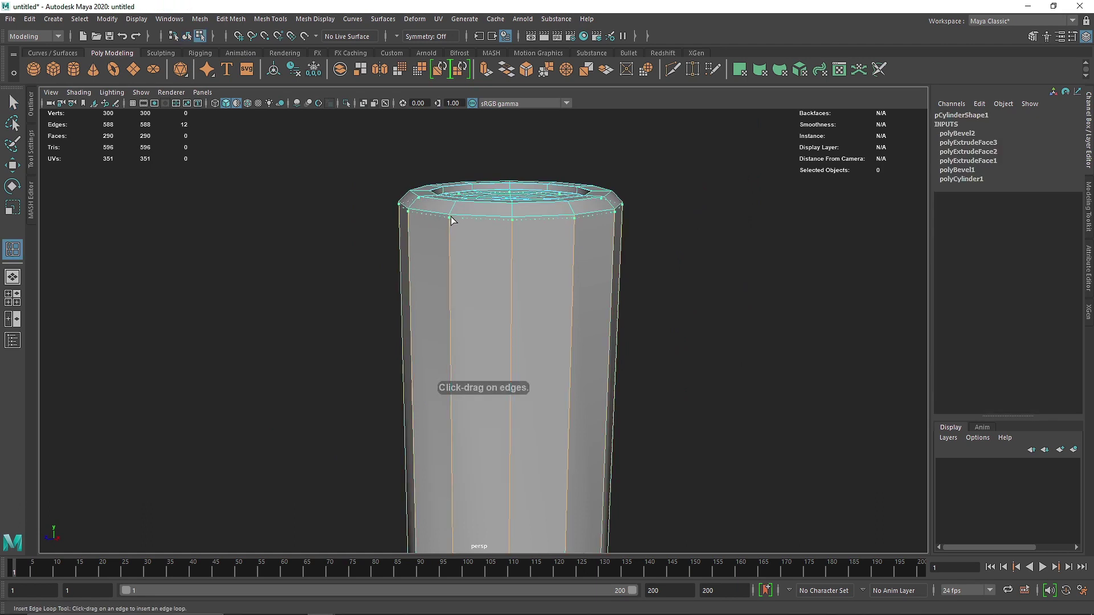
click(450, 217)
Insert an edge loop around the cylinder's side just above the bottom bevel.
scroll(450, 217, down, 3)
alt+middle_drag(568, 341, 567, 219)
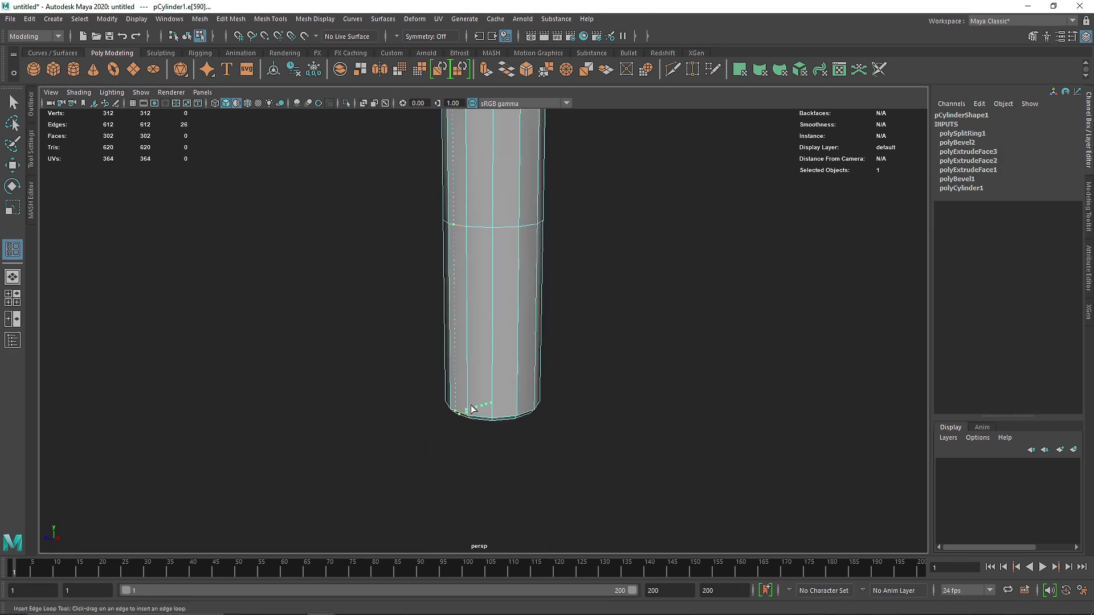
scroll(473, 411, up, 4)
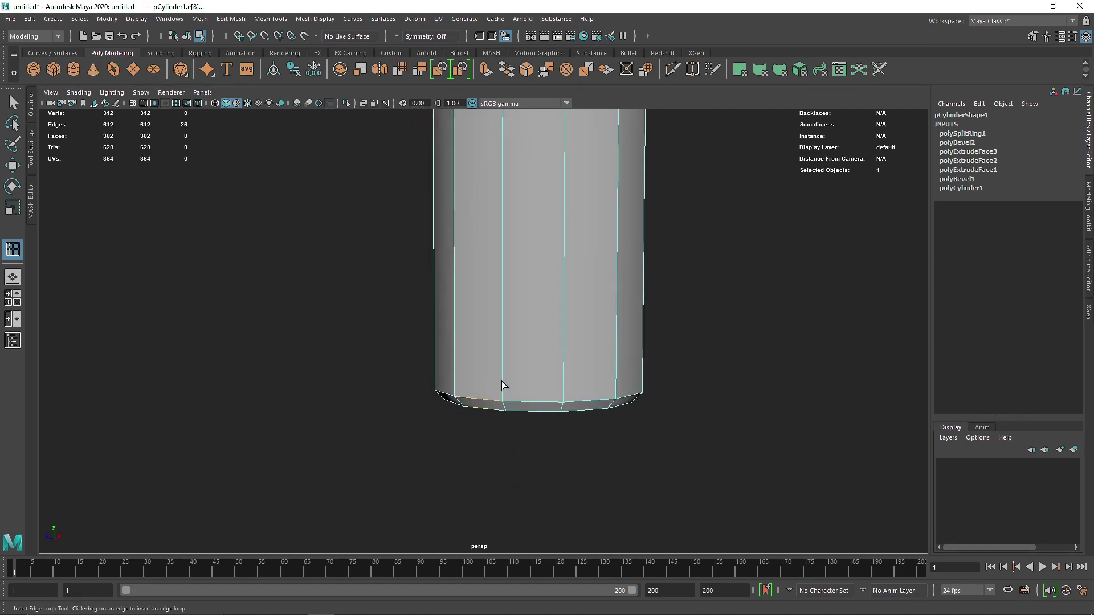
drag(504, 394, 500, 356)
scroll(506, 387, down, 3)
key(q)
click(626, 173)
Preview the cylinder smoothed and examine its side, bevelled rim and top recess.
alt+middle_drag(633, 179, 553, 312)
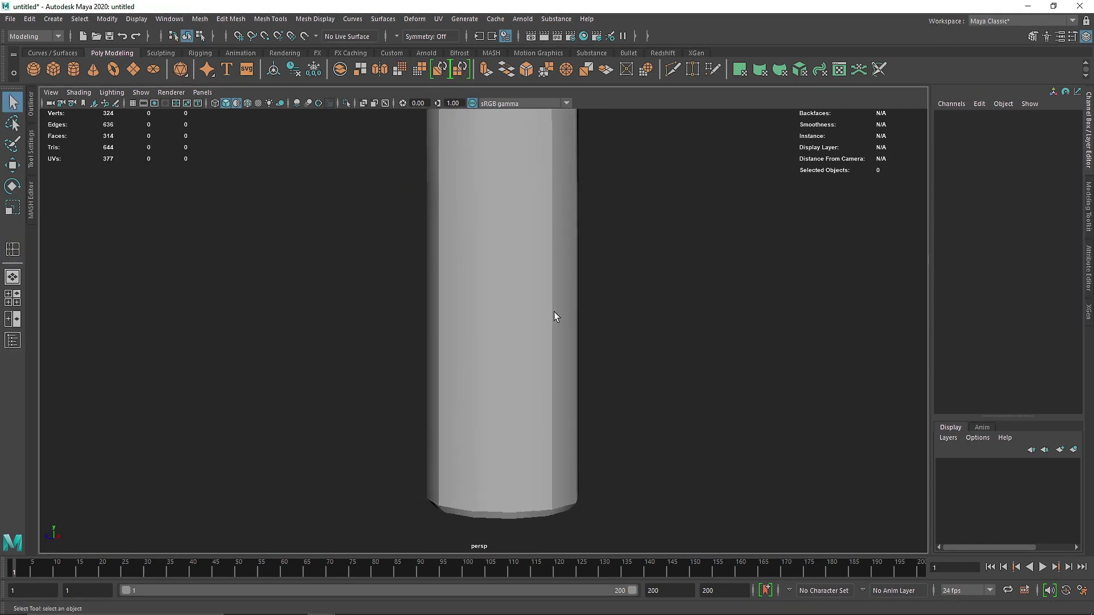
alt+drag(554, 312, 517, 220)
alt+middle_drag(517, 220, 511, 120)
click(473, 321)
key(3)
click(621, 239)
alt+drag(549, 294, 555, 268)
alt+middle_drag(555, 268, 512, 464)
alt+drag(513, 464, 498, 324)
scroll(446, 370, up, 4)
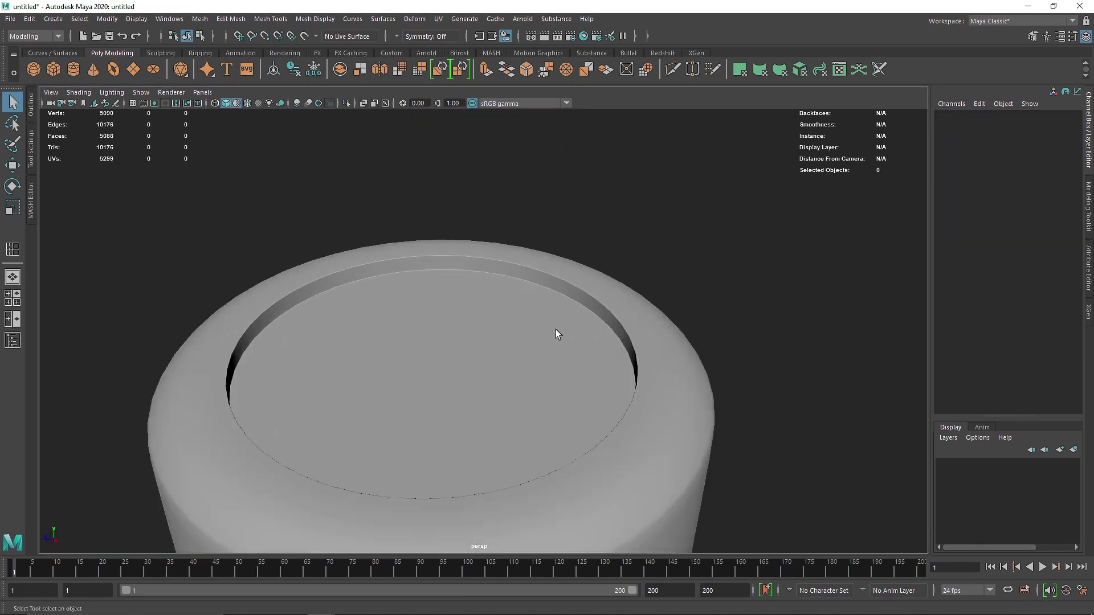
Turn off the smooth preview and insert three supporting edge loops on the top bevelled rim.
click(624, 329)
key(1)
alt+drag(615, 383, 545, 371)
shift+right_click(550, 301)
click(500, 320)
scroll(586, 450, down, 5)
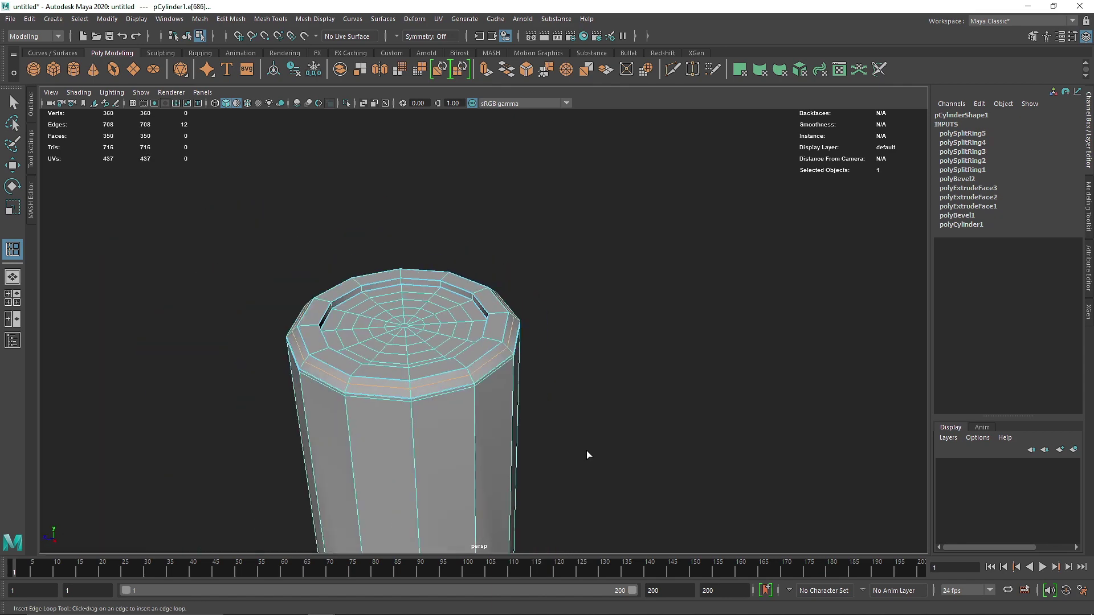
Insert three edge loops on the bottom bevel: one near each border and one across its middle.
alt+middle_drag(484, 484, 500, 349)
alt+drag(500, 349, 494, 292)
scroll(478, 370, up, 7)
alt+drag(476, 391, 483, 327)
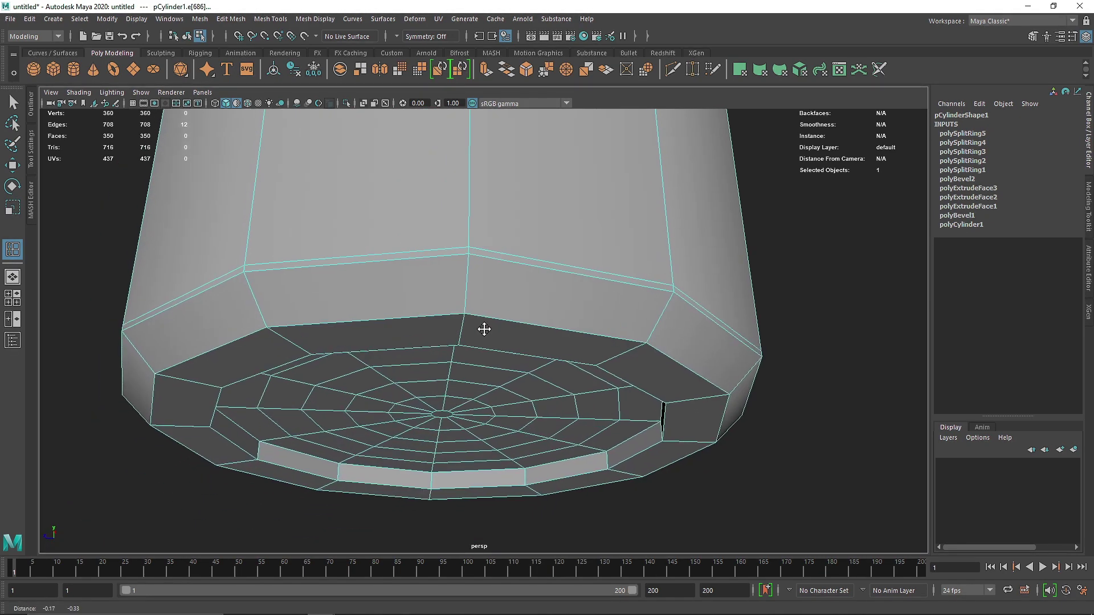
scroll(438, 323, up, 3)
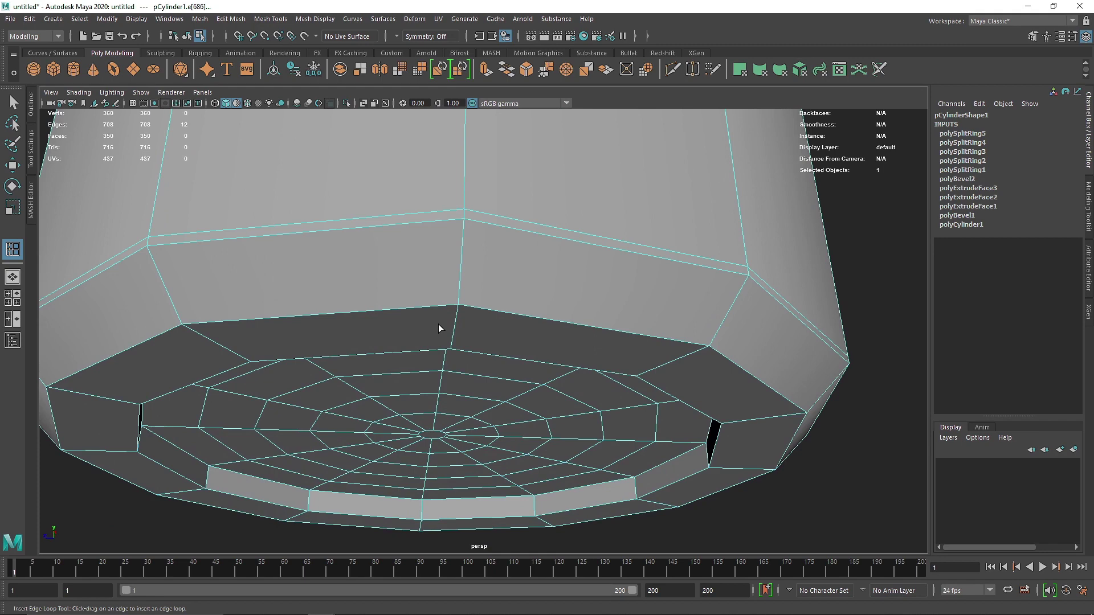
click(462, 307)
click(464, 222)
click(460, 261)
key(q)
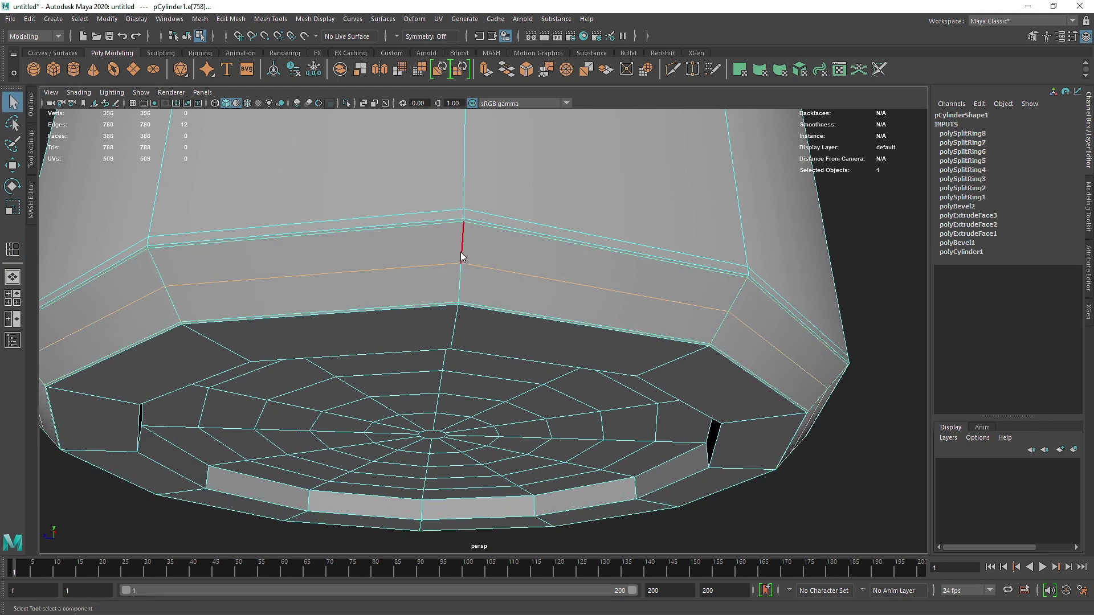
Preview the smoothed mesh and examine the recess in the bottom cap.
key(F8)
key(3)
click(860, 299)
scroll(507, 300, up, 3)
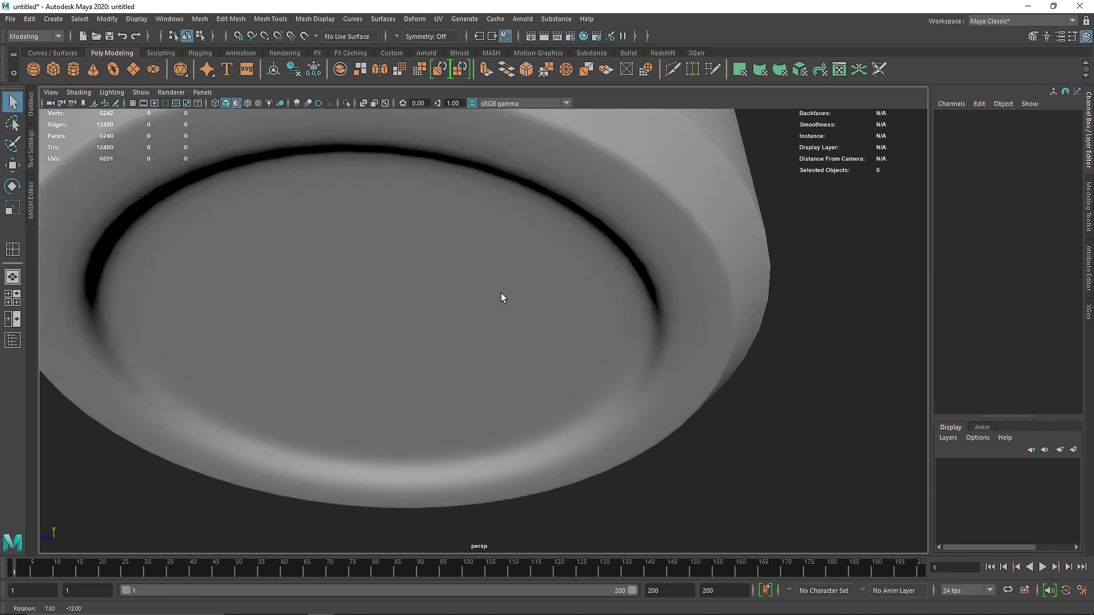
Turn off the smooth preview and bevel both border edge loops of the bottom recess wall with fraction 0.1 and 3 segments.
click(454, 283)
key(1)
scroll(298, 290, up, 3)
alt+middle_drag(298, 285, 365, 285)
key(F10)
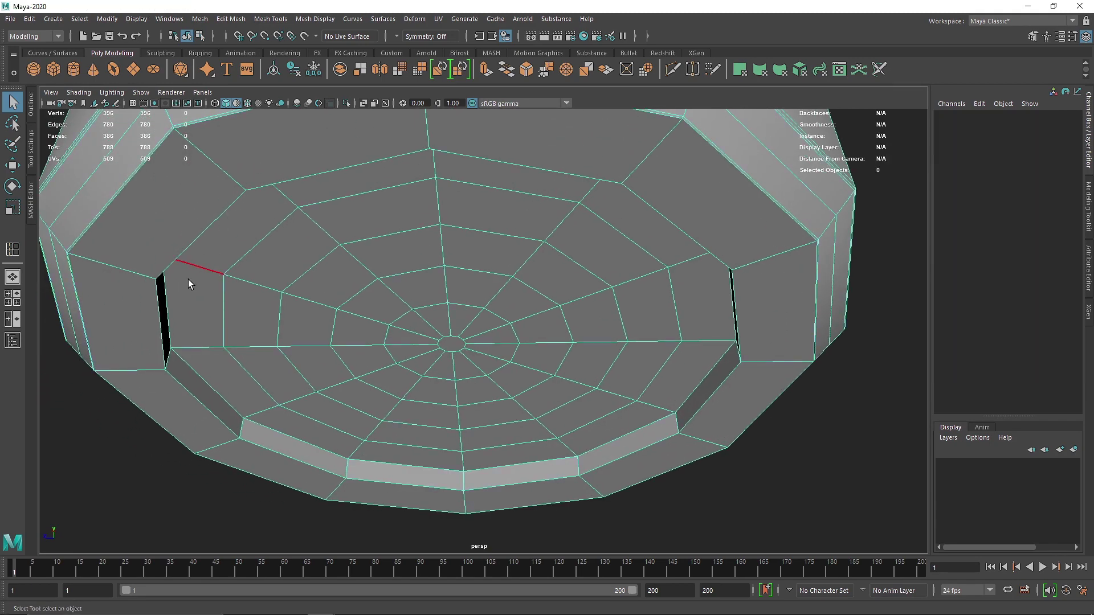
double_click(170, 292)
shift+double_click(157, 307)
shift+right_drag(157, 306, 217, 303)
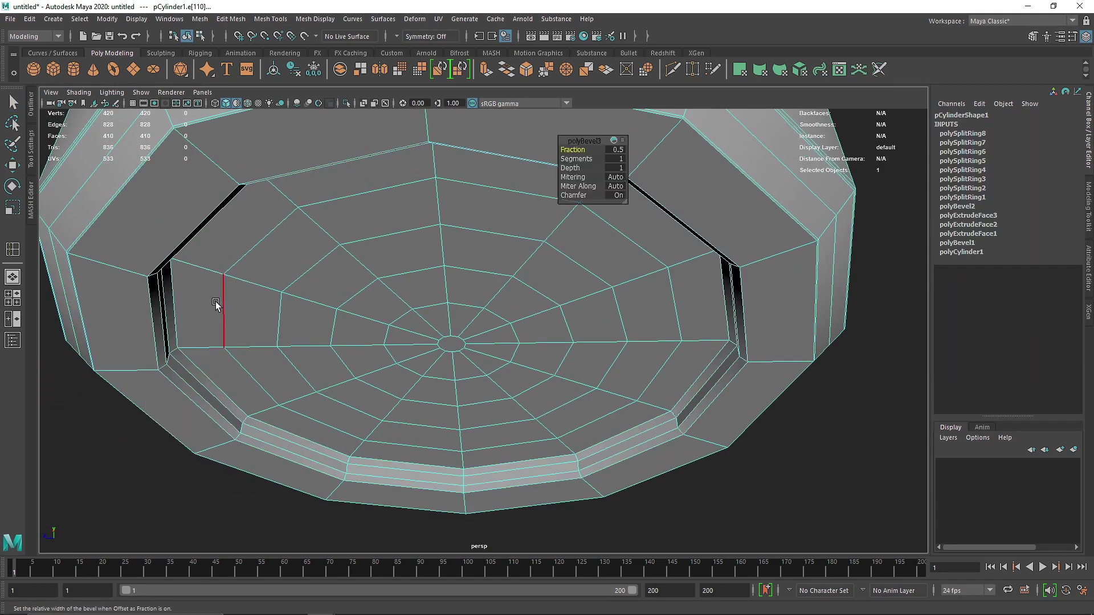
mouse_move(569, 150)
mouse_down()
mouse_move(560, 151)
mouse_move(576, 159)
mouse_up()
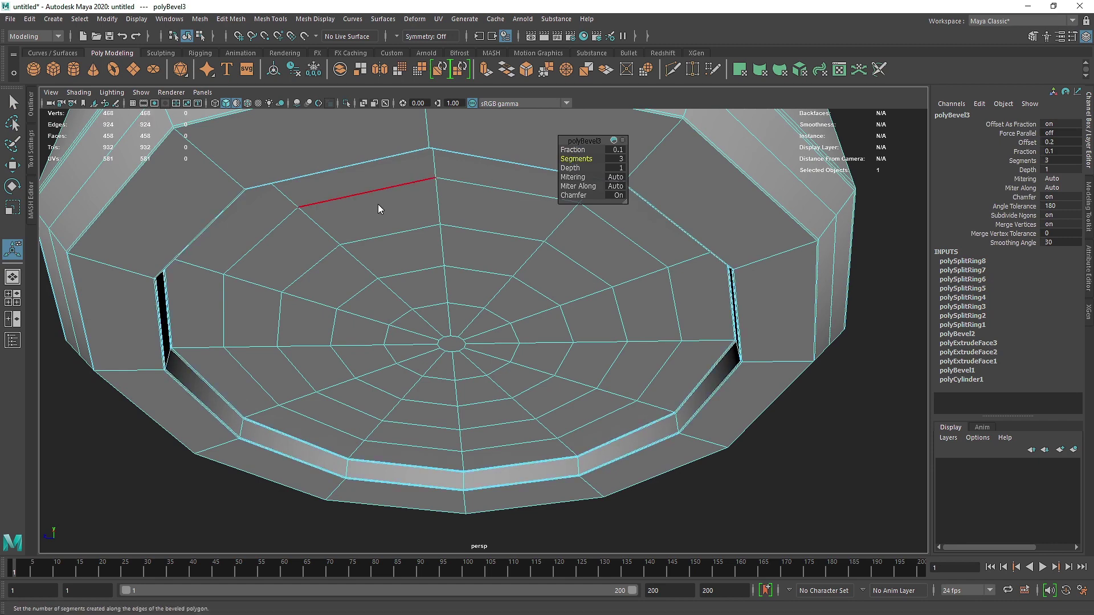
key(q)
Return to object mode, preview the cylinder smoothed and examine its whole length.
right_drag(450, 245, 505, 226)
scroll(505, 227, down, 5)
click(719, 265)
scroll(560, 234, down, 10)
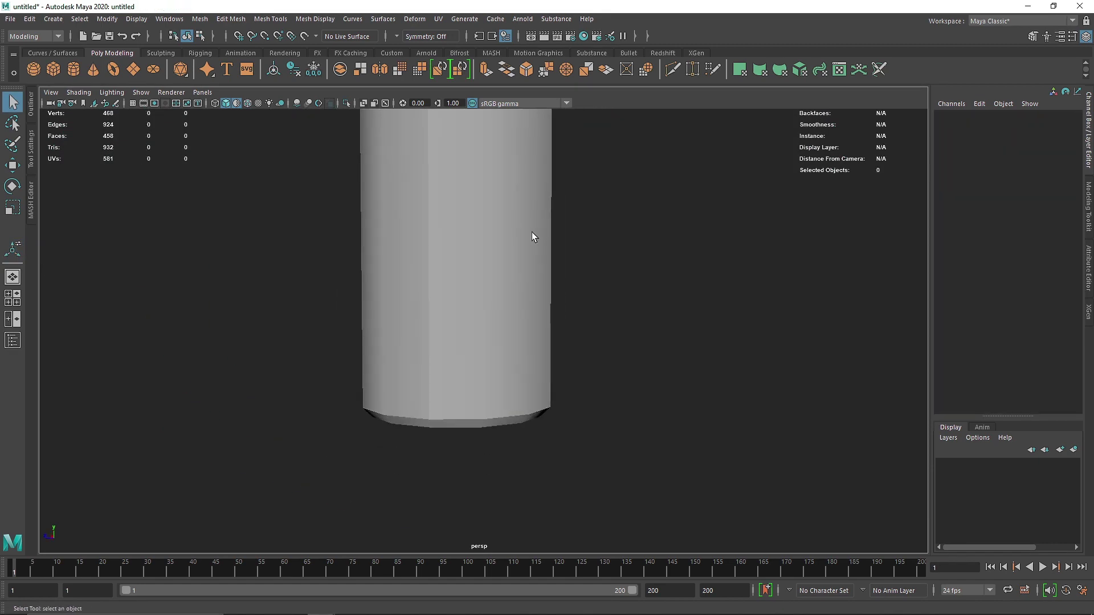
click(505, 286)
alt+drag(569, 305, 491, 338)
key(3)
click(552, 309)
alt+drag(553, 309, 454, 322)
click(455, 326)
Insert two edge loops around the upper half of the cylinder's side, between the top rim and the middle loop.
right_drag(455, 290, 454, 321)
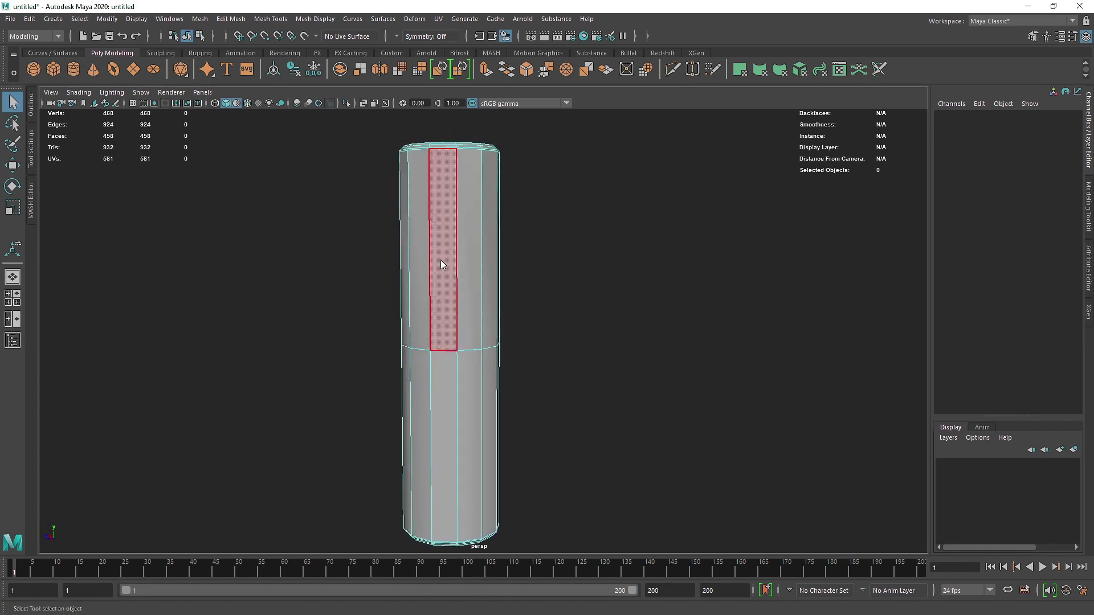
right_click(441, 261)
mouse_move(453, 245)
shift+right_down()
mouse_move(434, 263)
mouse_move(453, 244)
shift+right_up()
right_drag(453, 244, 624, 158)
shift+right_drag(479, 197, 389, 227)
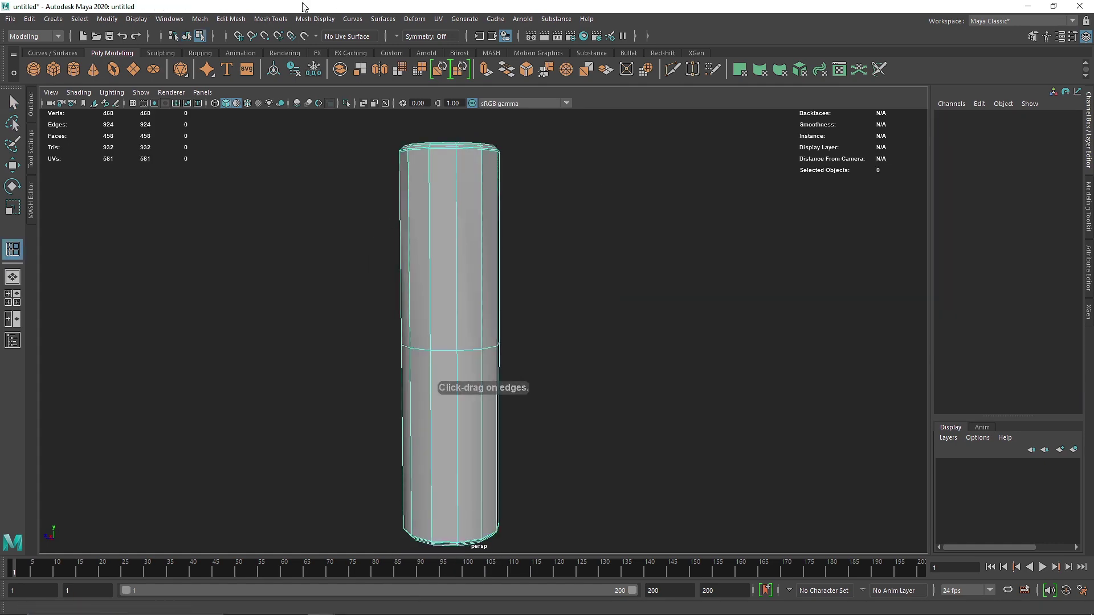
click(262, 19)
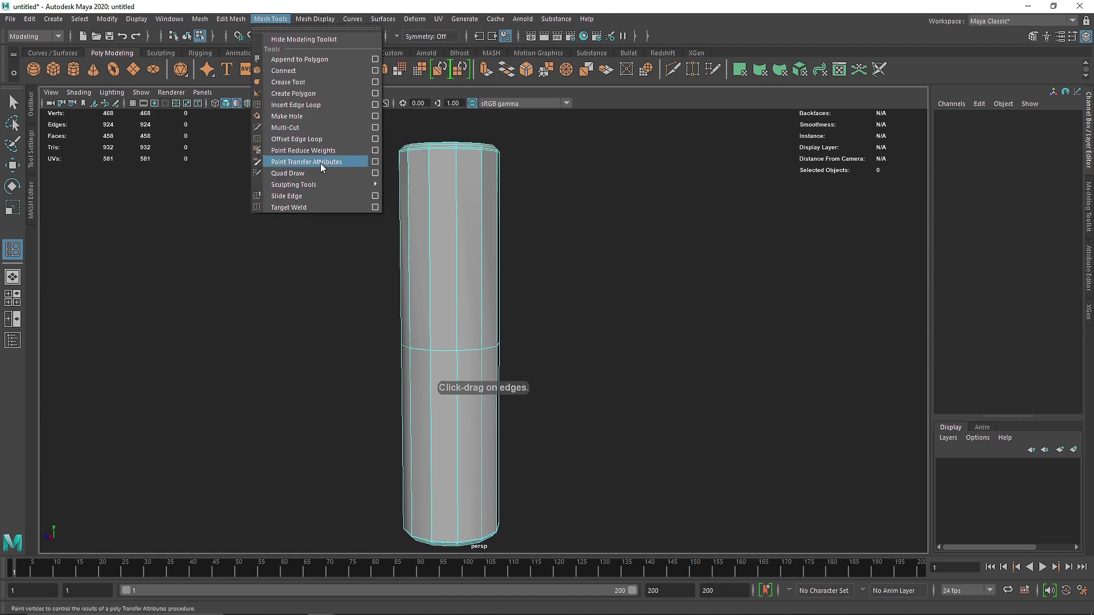
click(301, 108)
drag(489, 207, 479, 216)
click(476, 255)
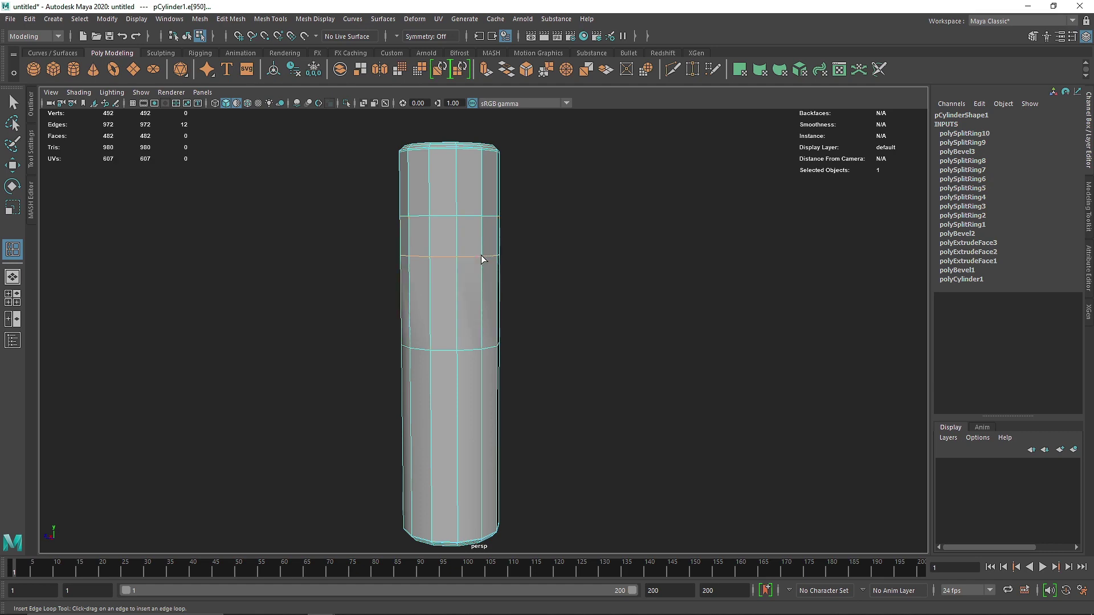
alt+drag(483, 256, 459, 256)
Try to extrude a single side face between the two new edge loops, then undo its offset.
key(q)
right_drag(453, 255, 450, 224)
right_drag(442, 271, 445, 255)
click(446, 255)
alt+drag(447, 254, 405, 291)
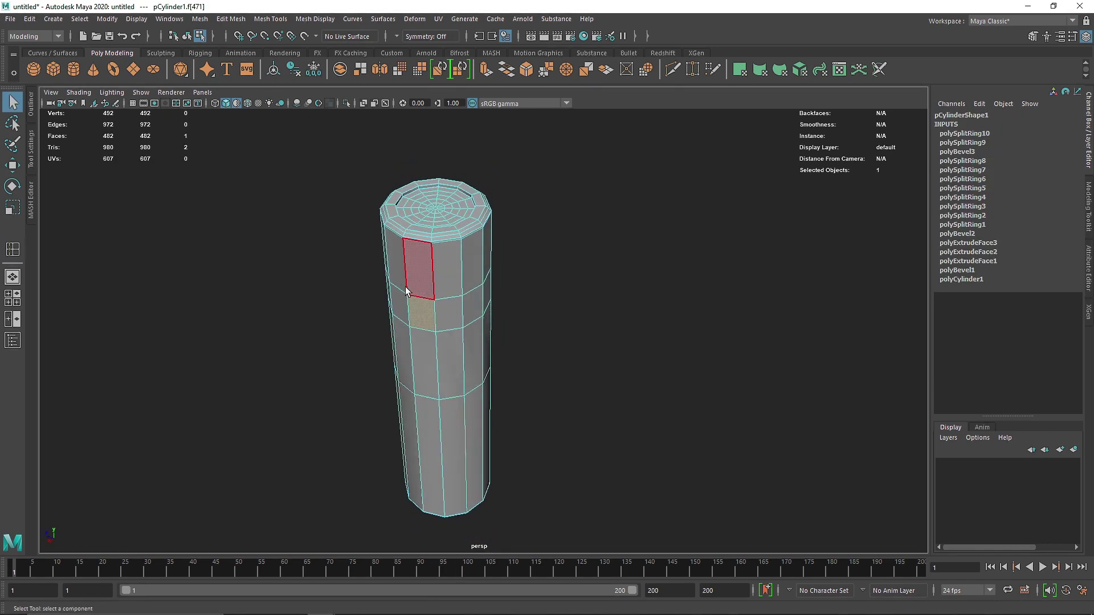
scroll(367, 271, up, 5)
alt+middle_drag(367, 271, 491, 309)
key(ctrl+e)
drag(488, 347, 519, 295)
key(ctrl+z)
scroll(529, 277, down, 4)
Try a bevel with fraction 0 on the upper of the two new edge loops and preview it smoothed.
right_drag(484, 266, 522, 161)
scroll(534, 234, up, 4)
scroll(535, 234, up, 2)
click(525, 165)
alt+middle_drag(528, 166, 515, 257)
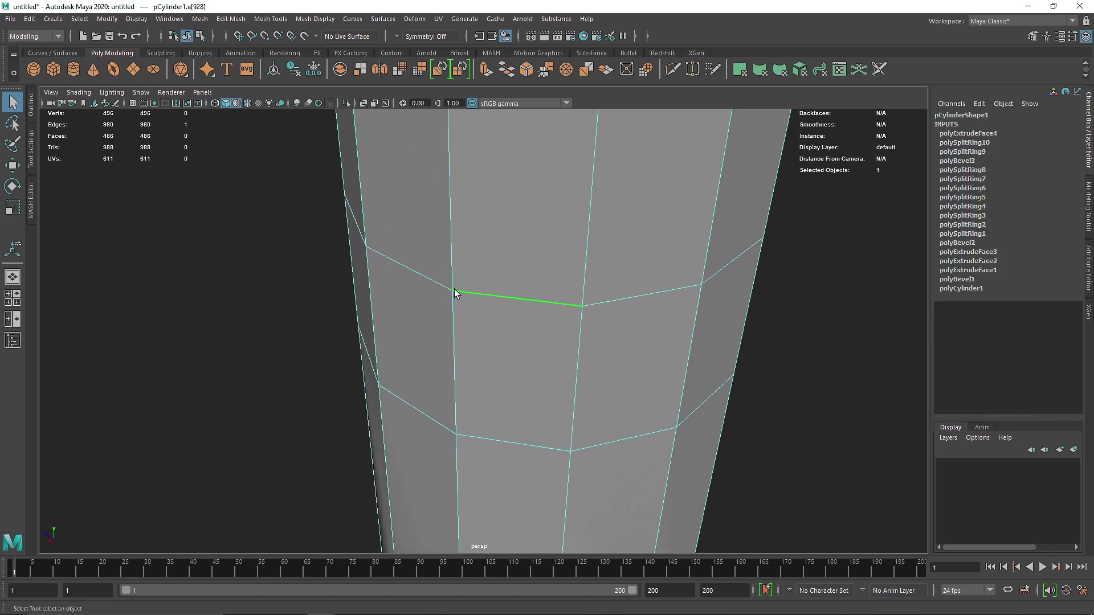
shift+right_click(484, 285)
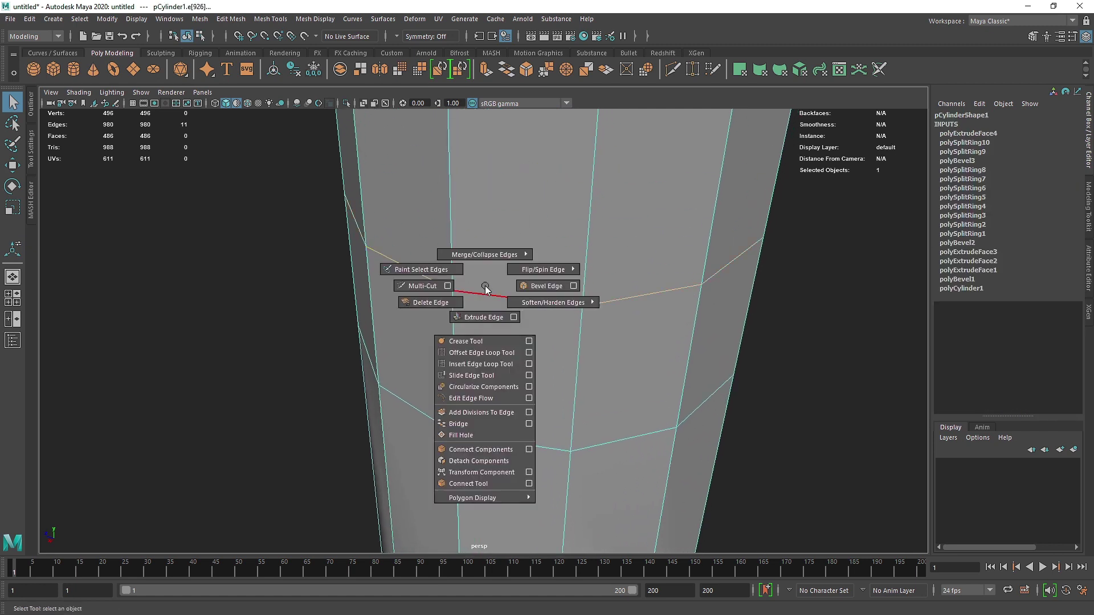
click(524, 287)
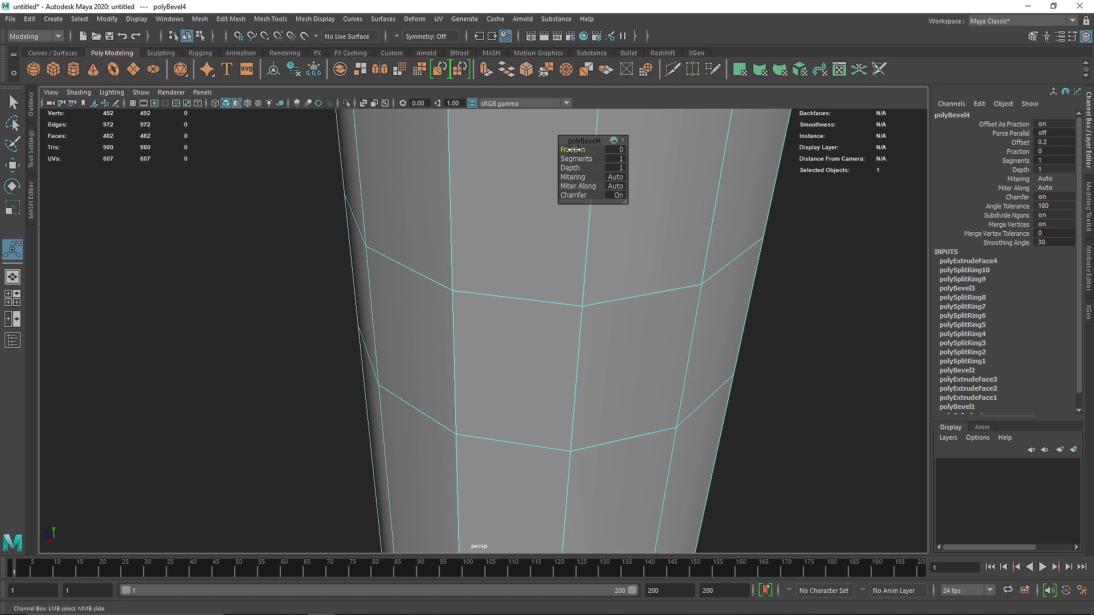
scroll(549, 239, down, 3)
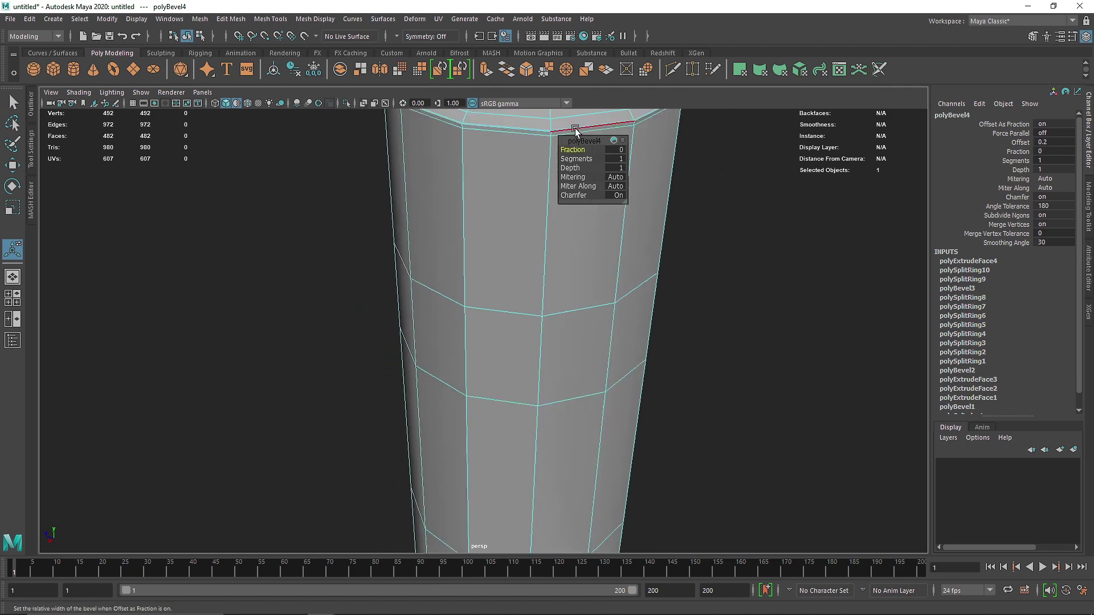
drag(578, 146, 545, 252)
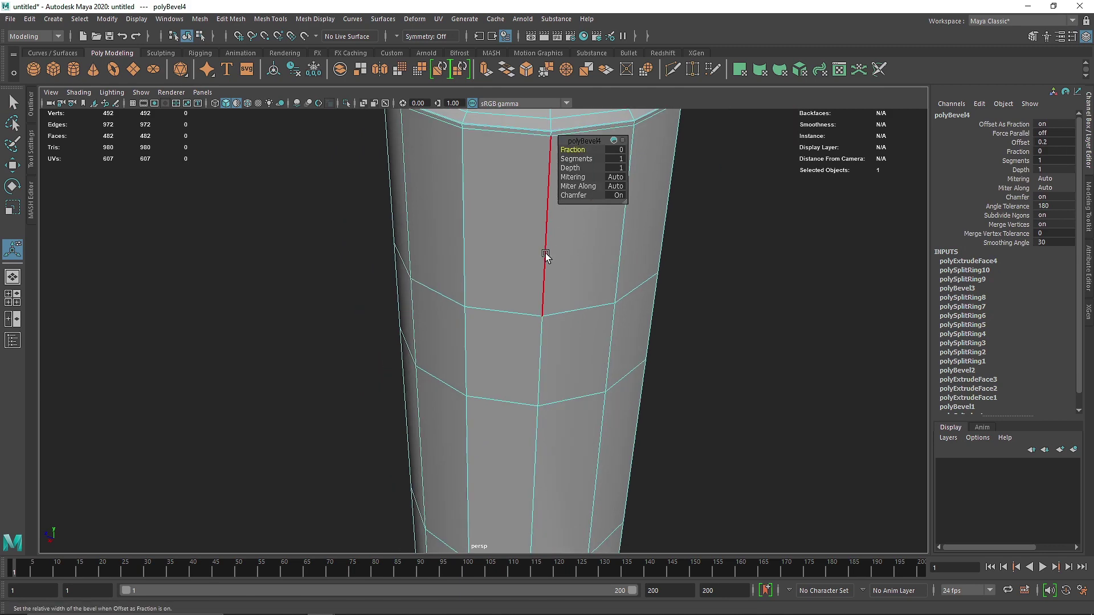
click(746, 177)
key(q)
right_drag(478, 331, 505, 305)
key(3)
key(1)
key(ctrl+z)
key(ctrl+z)
key(ctrl+z)
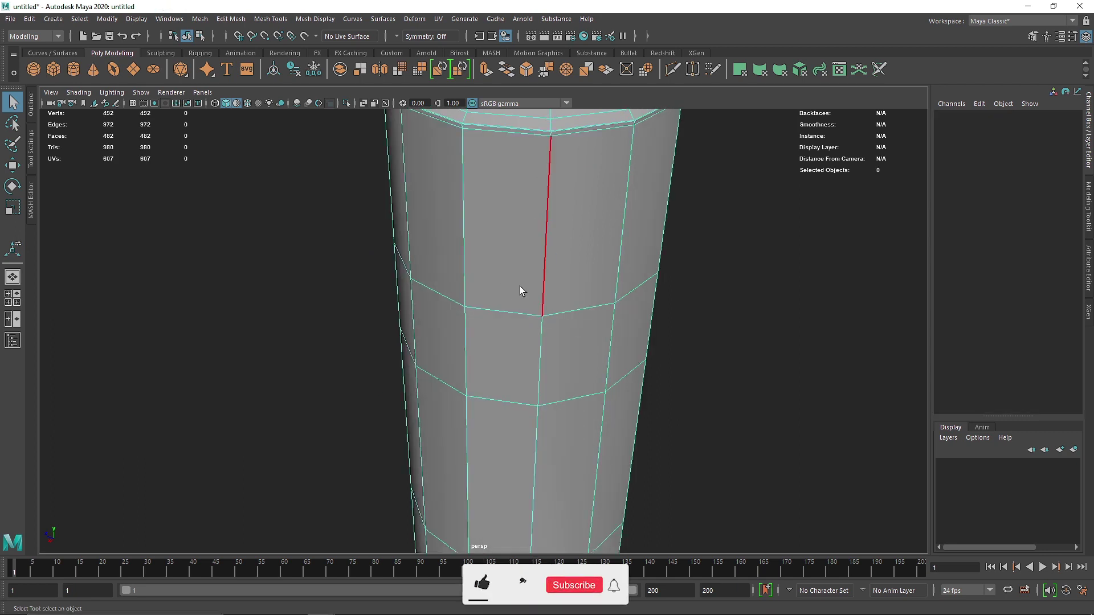
Bevel the upper of the two side edge loops with fraction 0.1 and 3 segments.
double_click(517, 310)
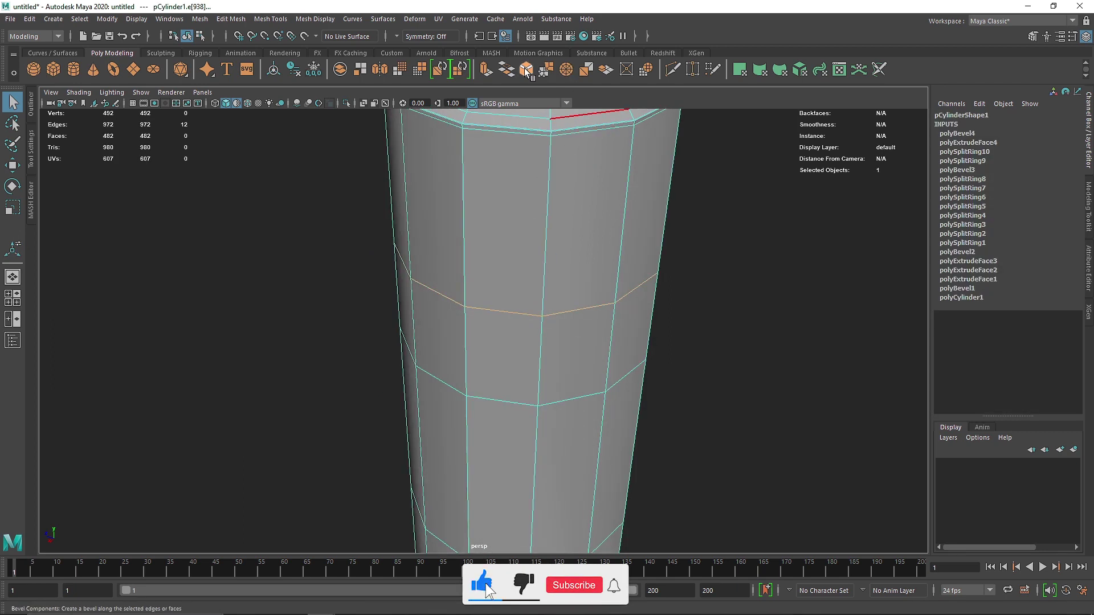
key(ctrl+b)
drag(573, 149, 575, 147)
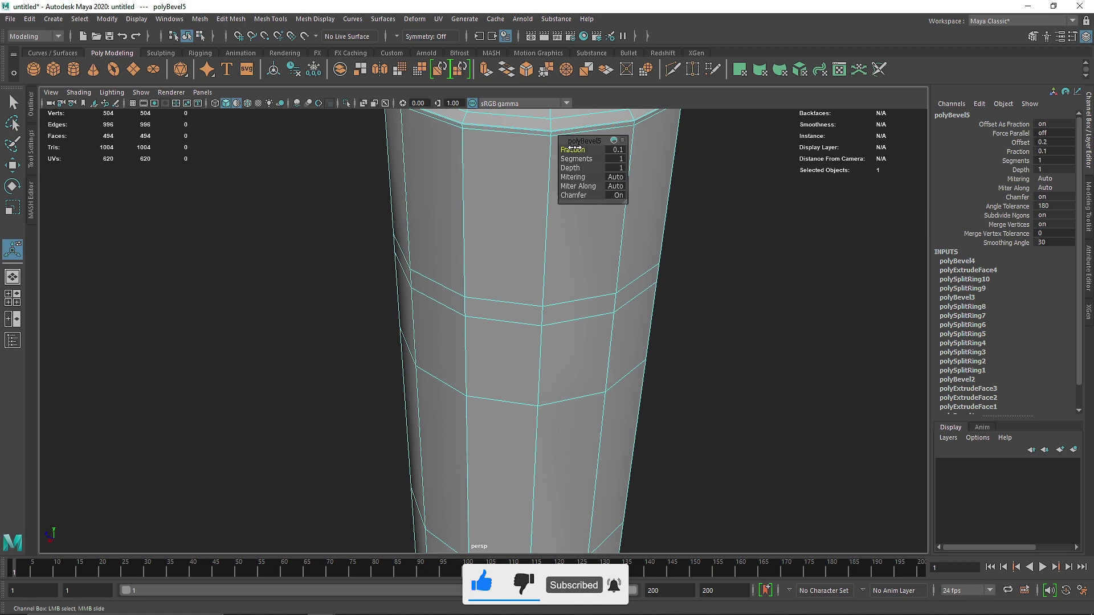
drag(577, 159, 582, 159)
Select the upper and lower face bands of the bevelled strip and extrude them inward into two parallel grooves.
right_drag(486, 317, 486, 319)
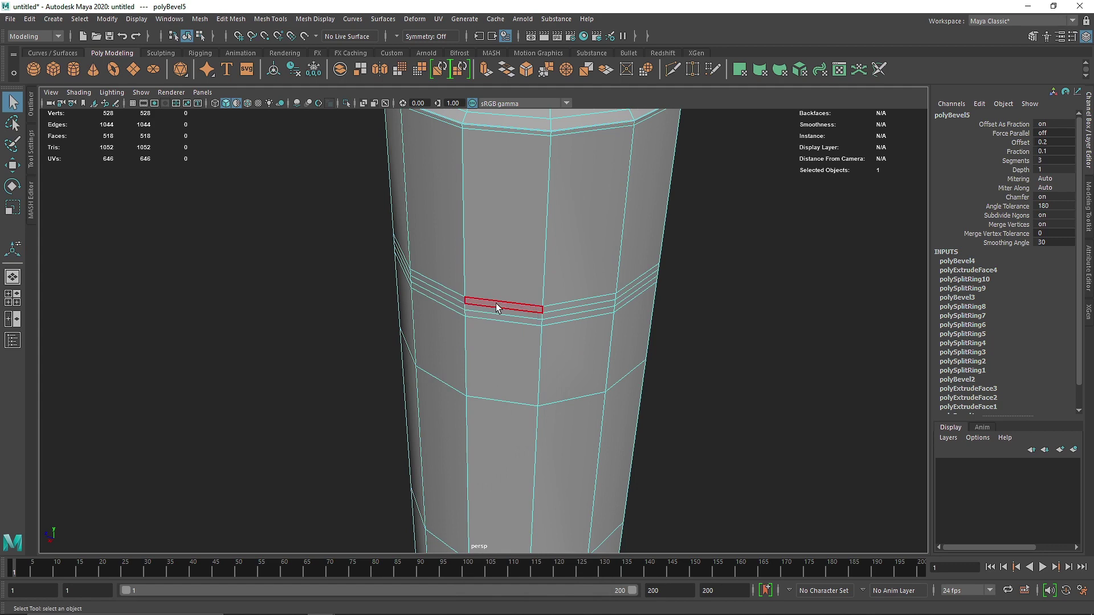
double_click(463, 301)
shift+click(472, 313)
shift+double_click(460, 309)
key(f)
alt+drag(476, 320, 467, 299)
alt+right_drag(347, 349, 463, 312)
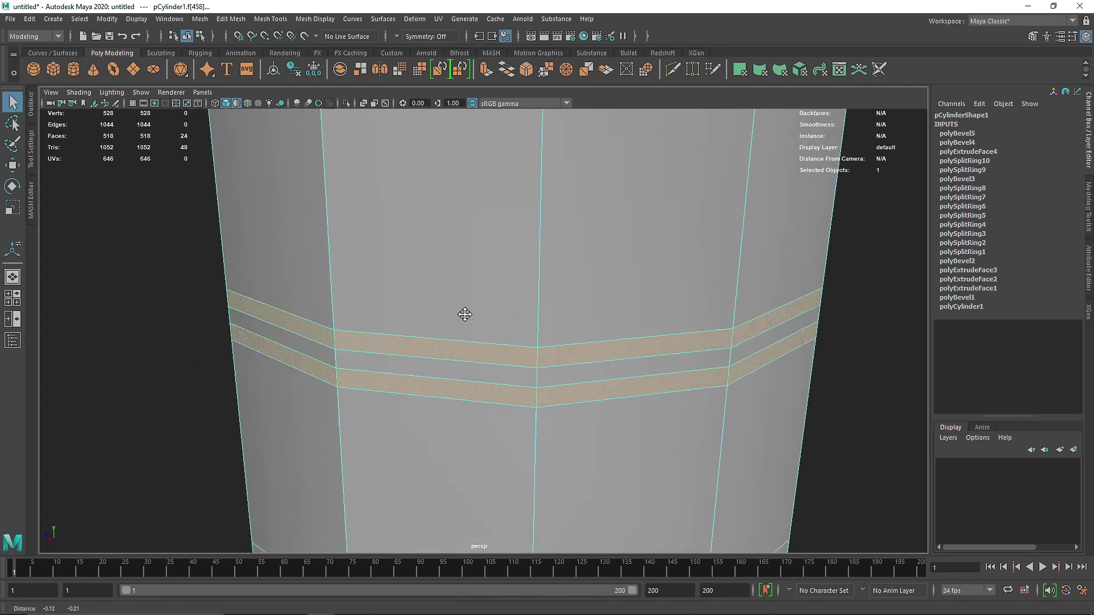
key(ctrl+e)
drag(422, 399, 427, 396)
mouse_move(387, 388)
alt+mouse_down()
mouse_move(300, 376)
mouse_move(525, 378)
mouse_move(408, 380)
alt+mouse_up()
Select the border edge loops of both grooves and bevel them with fraction 0.1 and 3 segments.
right_drag(319, 299, 320, 267)
double_click(327, 310)
alt+drag(329, 336, 302, 277)
scroll(323, 318, up, 3)
shift+double_click(267, 146)
shift+double_click(252, 170)
shift+double_click(244, 231)
shift+double_click(244, 206)
alt+drag(244, 206, 291, 245)
shift+double_click(252, 408)
shift+right_drag(258, 370, 319, 369)
drag(565, 157, 571, 159)
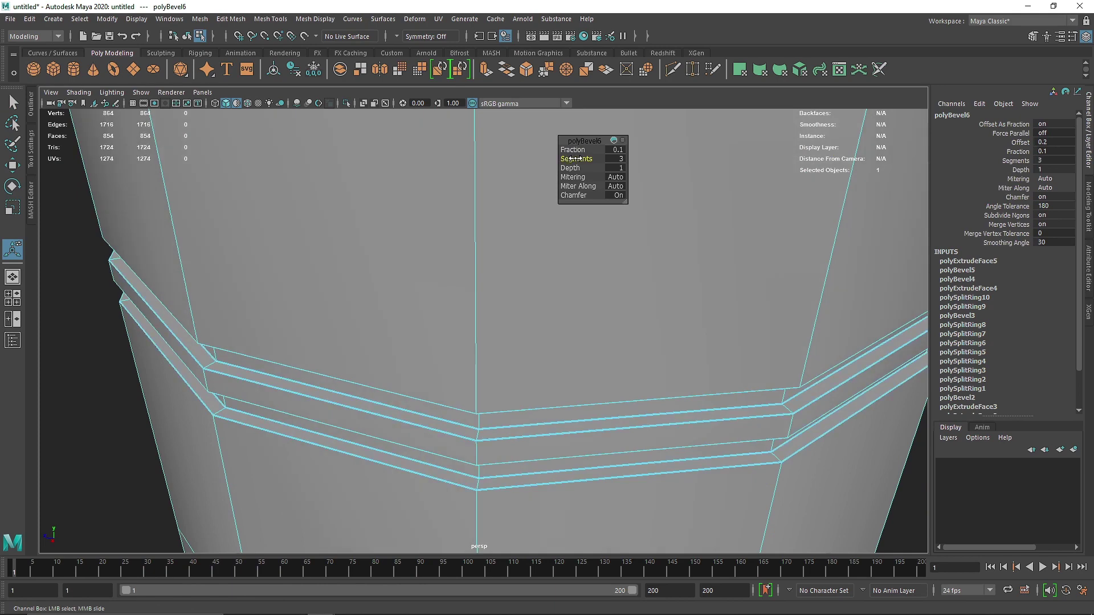
Return to object mode, preview the mesh smoothed and examine the two grooves.
alt+right_drag(478, 247, 342, 393)
right_drag(436, 259, 507, 222)
key(q)
click(700, 305)
click(593, 336)
key(3)
click(682, 360)
alt+drag(570, 411, 469, 345)
alt+right_drag(468, 345, 459, 299)
Turn off the smooth preview and insert two edge loops between the top rim and the grooves, one near each.
key(1)
click(459, 209)
shift+right_drag(464, 207, 461, 234)
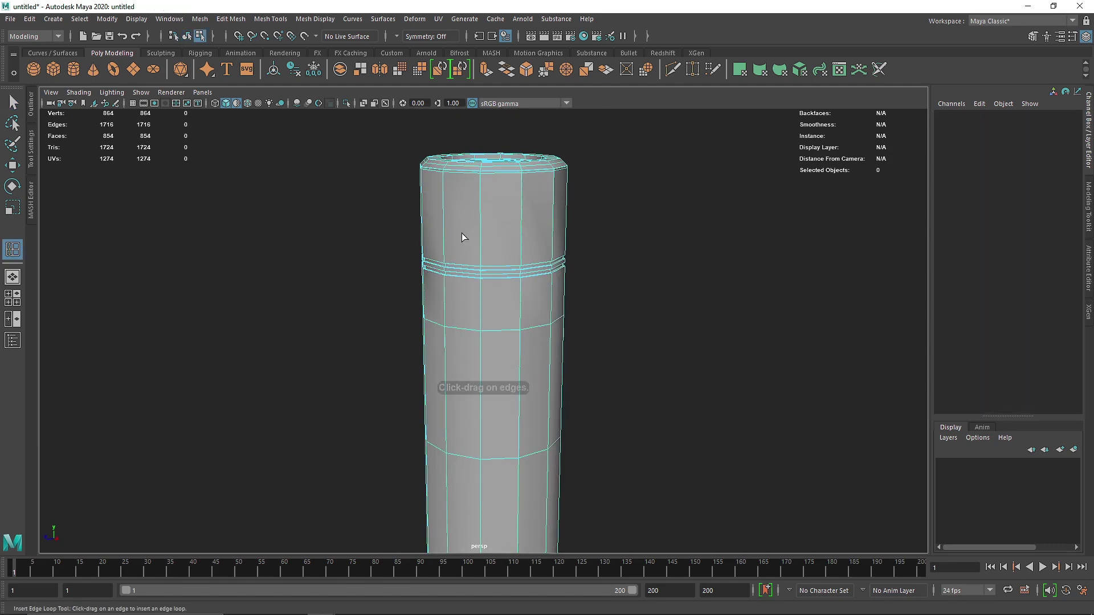
drag(480, 241, 480, 244)
drag(481, 207, 480, 194)
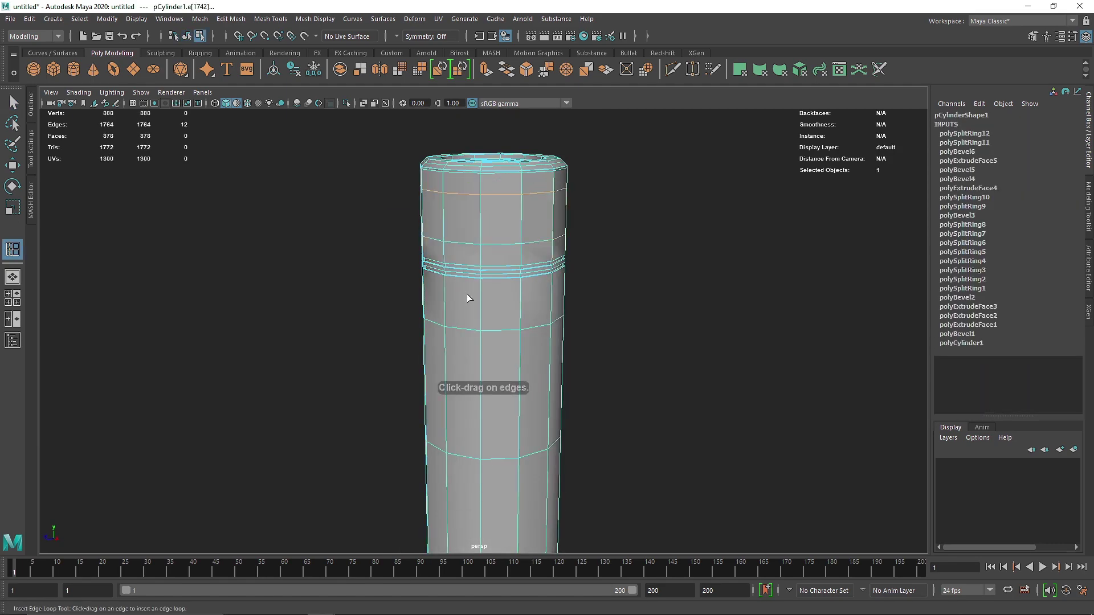
Insert four edge loops on the lower body: one on each side of the middle loop and two towards the bottom rim.
alt+middle_drag(492, 408, 493, 315)
click(480, 336)
drag(482, 434, 483, 422)
alt+middle_drag(519, 496, 527, 300)
click(490, 425)
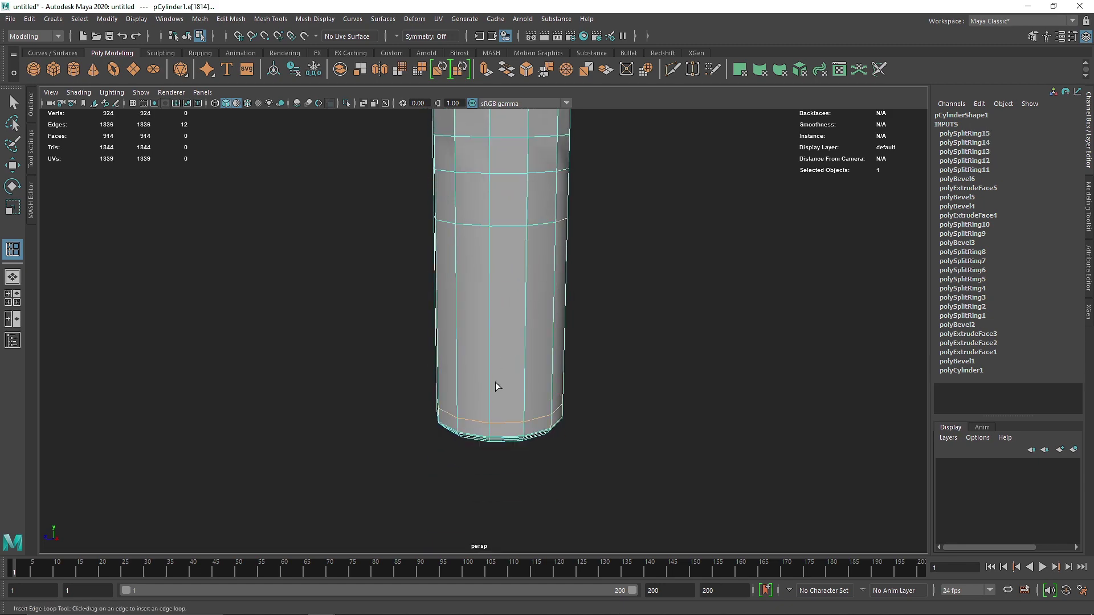
key(q)
Return to object mode and harden all edges of the cylinder.
right_drag(488, 288, 619, 205)
click(617, 211)
alt+right_drag(552, 292, 524, 268)
alt+middle_drag(524, 267, 520, 313)
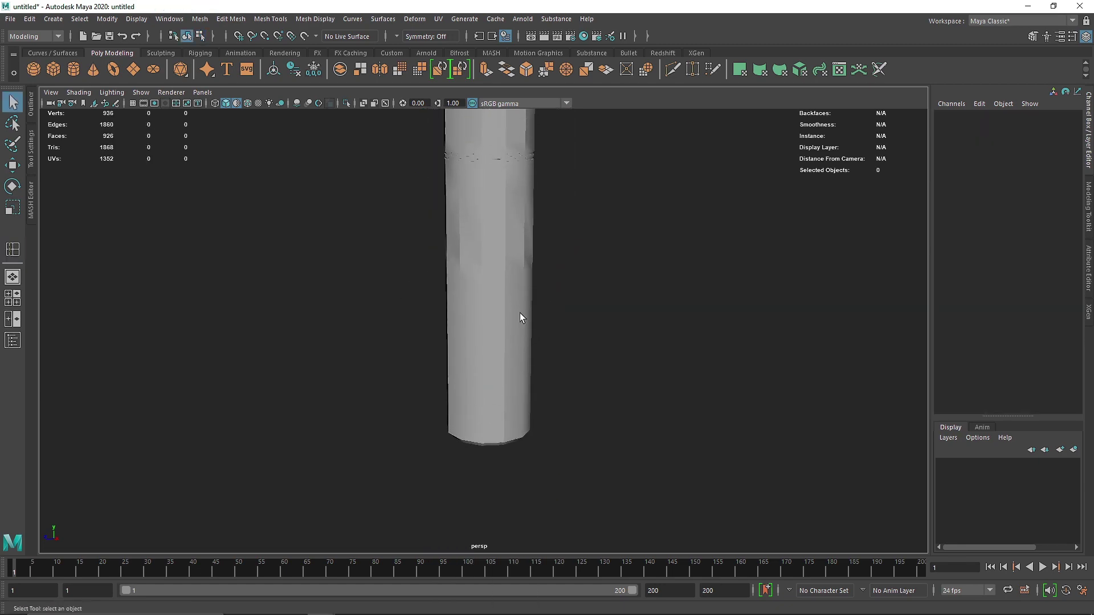
click(491, 170)
shift+right_drag(491, 170, 604, 219)
click(623, 243)
mouse_move(586, 257)
alt+mouse_down()
mouse_move(425, 315)
mouse_move(505, 286)
mouse_move(463, 322)
mouse_move(494, 333)
alt+mouse_up()
click(476, 310)
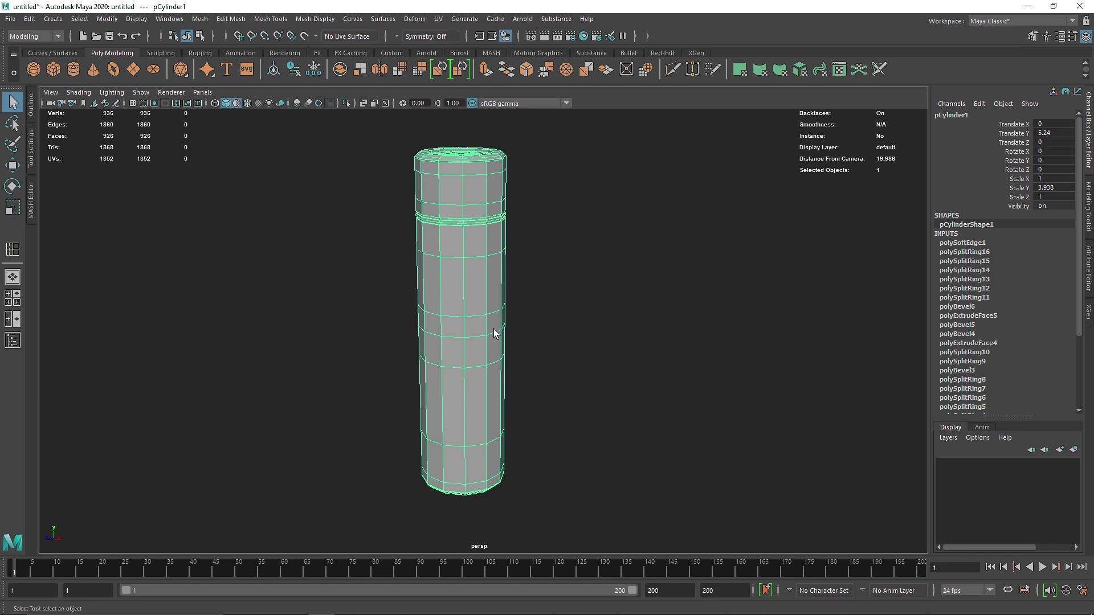
In the front view, select all faces of the cylinder's upper half and assign them a new aiStandardSurface material.
right_drag(462, 291, 455, 313)
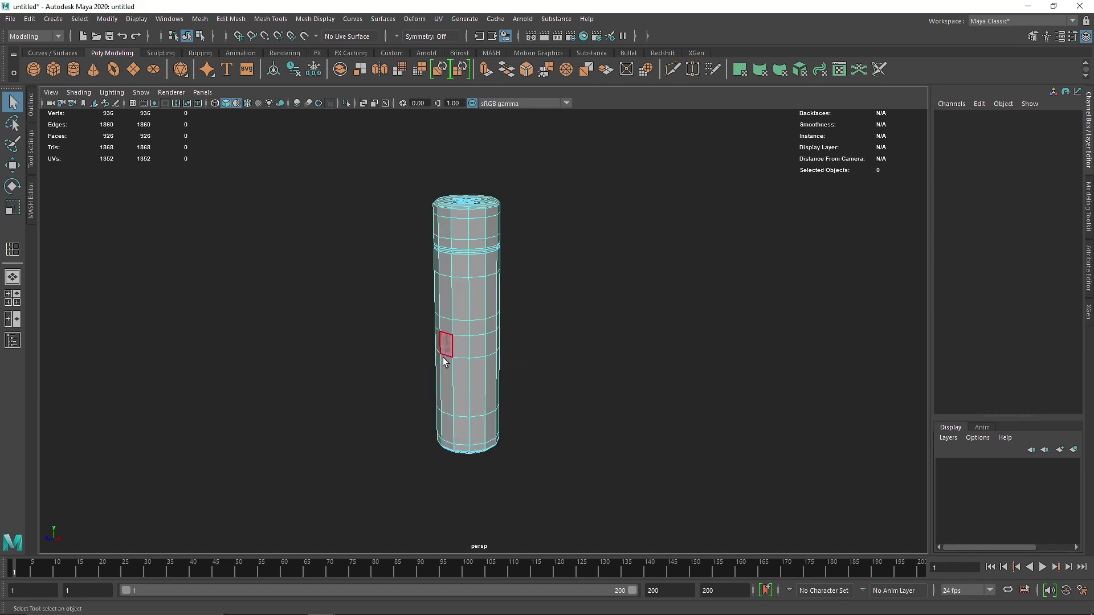
key(space)
key(space)
alt+middle_drag(464, 283, 439, 465)
drag(448, 282, 542, 354)
right_drag(473, 290, 482, 583)
click(463, 251)
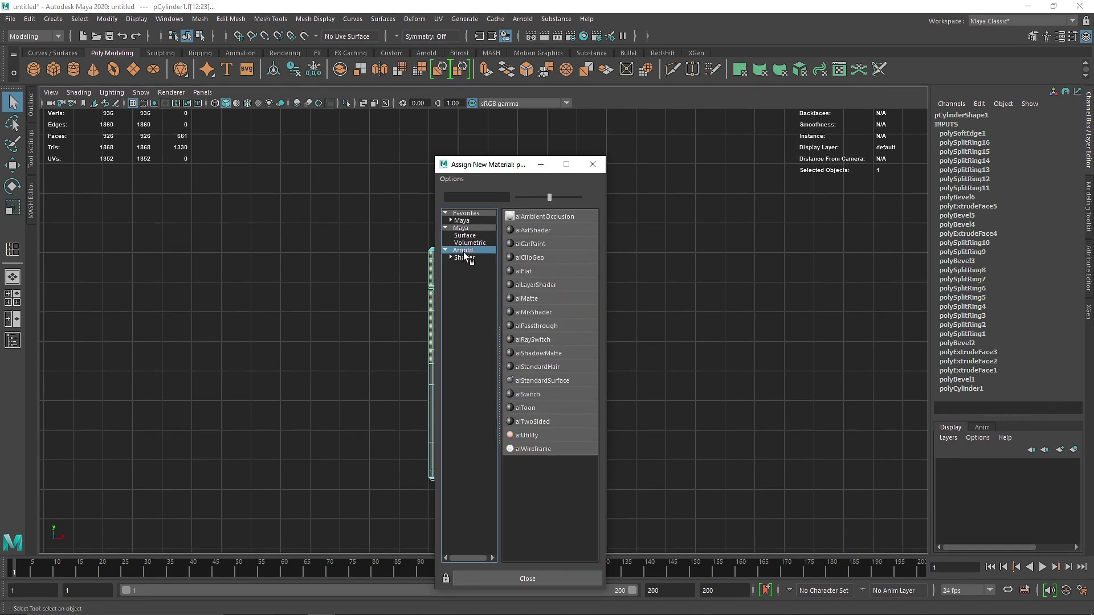
click(555, 380)
Rename the new aiStandardSurface material as Glossy.
scroll(991, 115, down, 20)
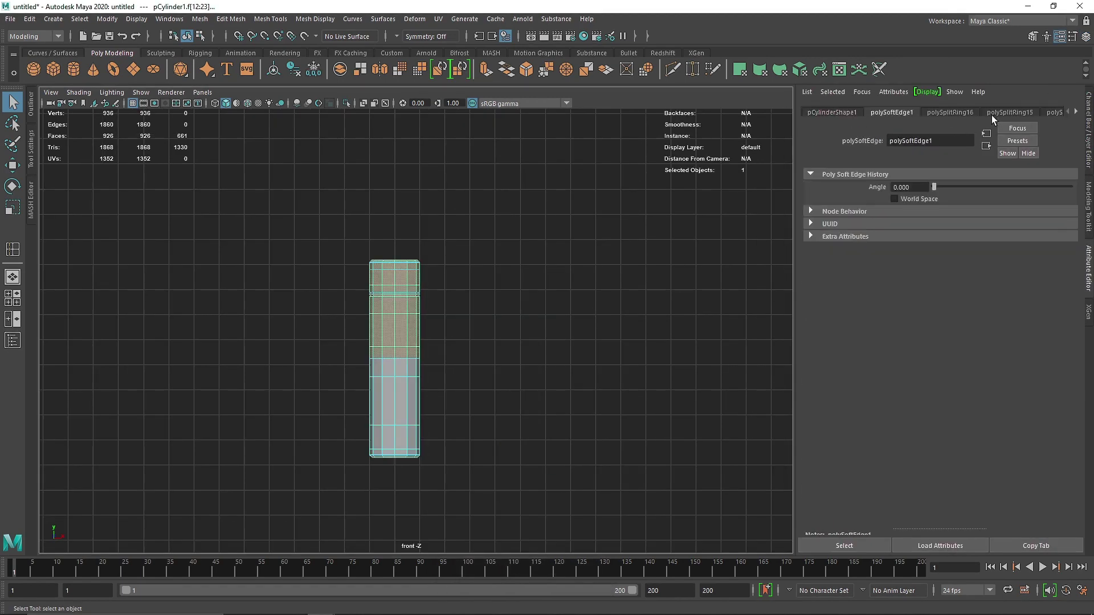
scroll(996, 110, down, 4)
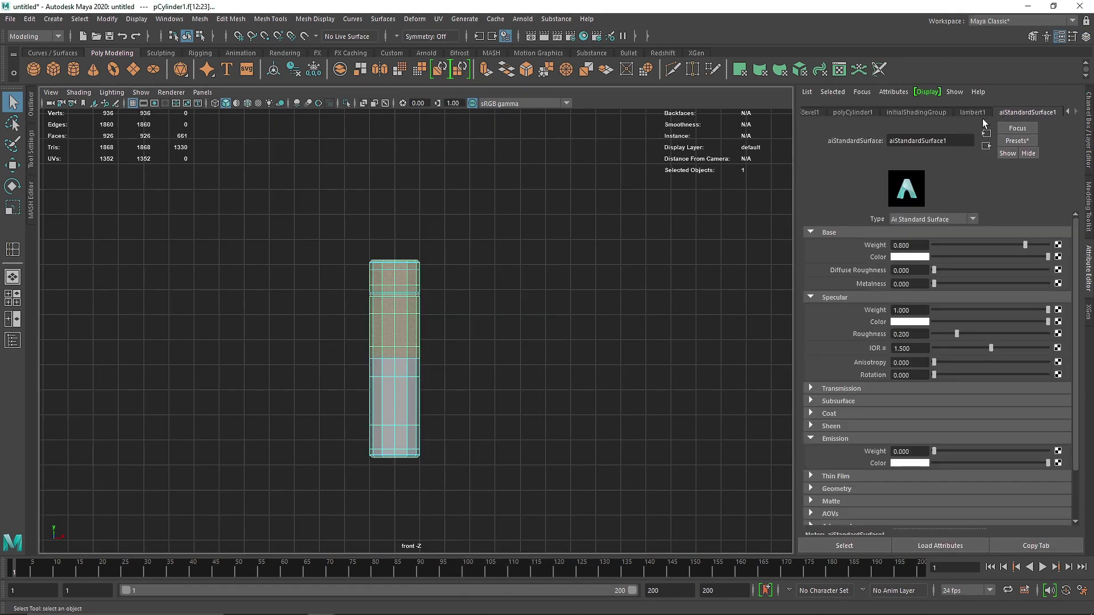
double_click(958, 138)
text(Glossy)
key(Return)
Set the Glossy material's base weight to 1, its base colour value to 0.020 and its metalness to 0.6.
drag(1016, 257, 945, 257)
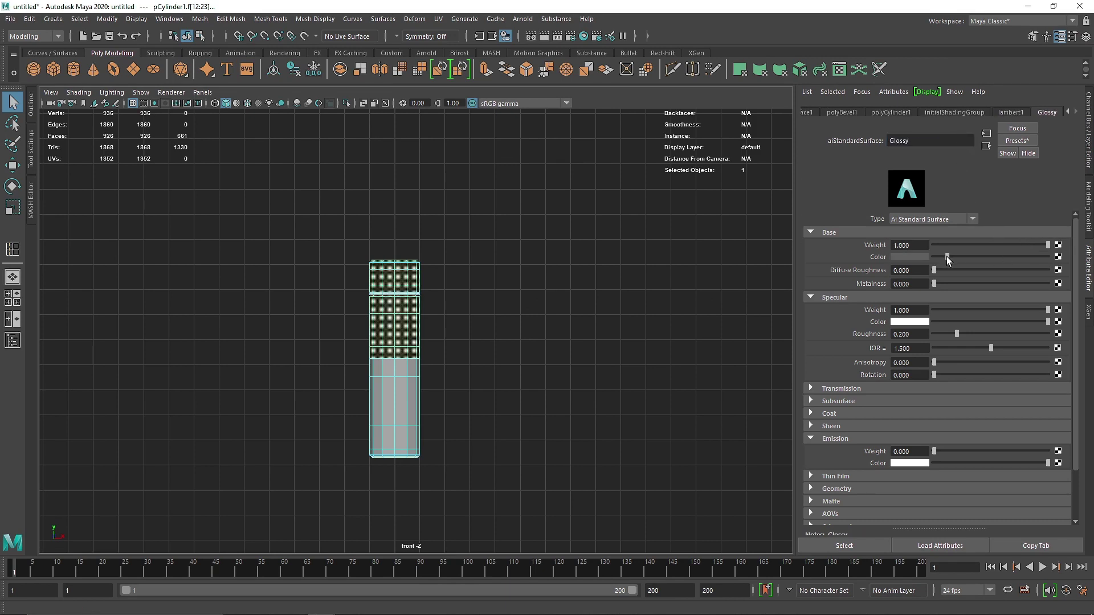
click(910, 256)
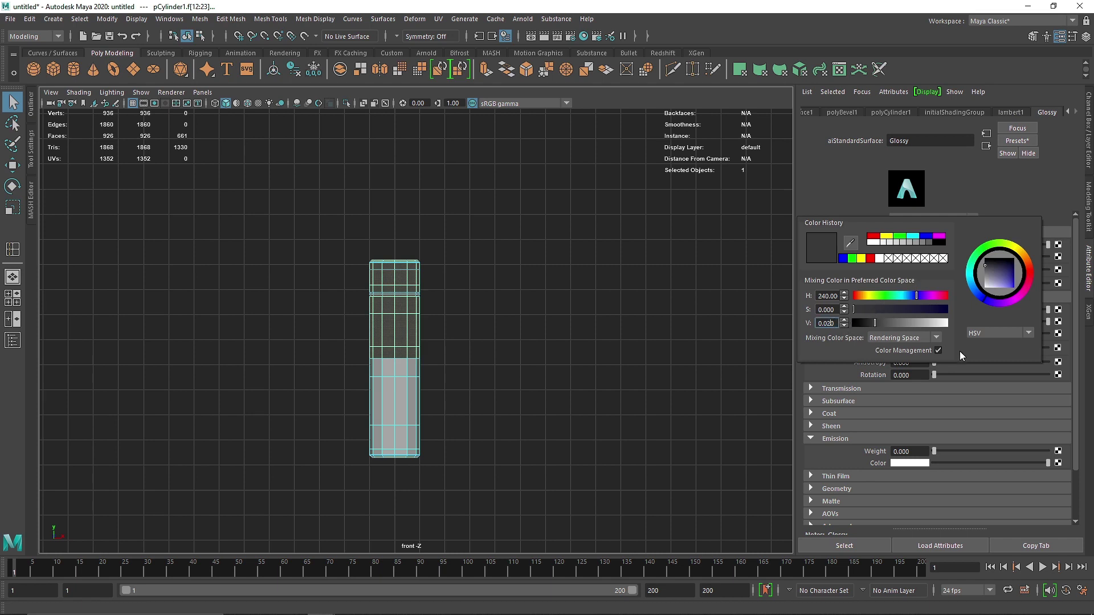
key(Return)
click(921, 283)
text(0.5)
key(Return)
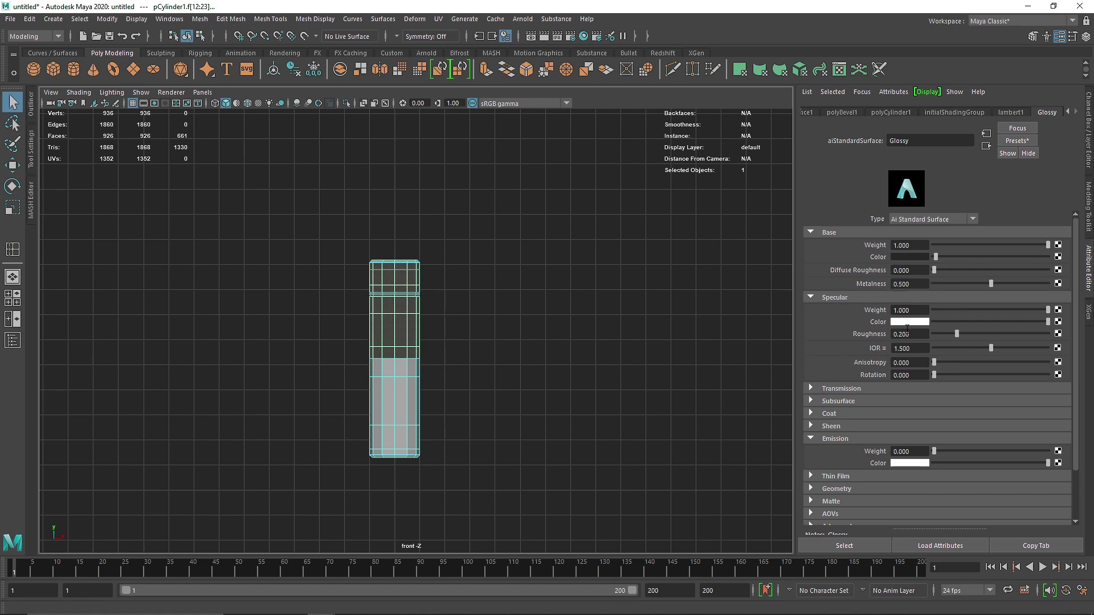
drag(920, 284, 855, 285)
text(.6)
key(Return)
click(848, 440)
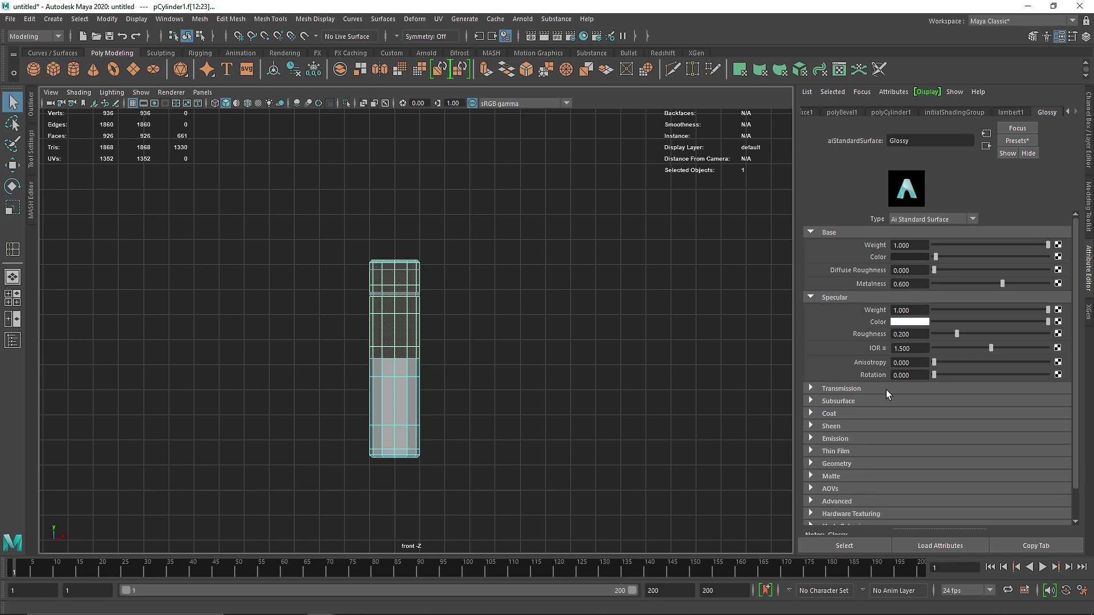
click(712, 337)
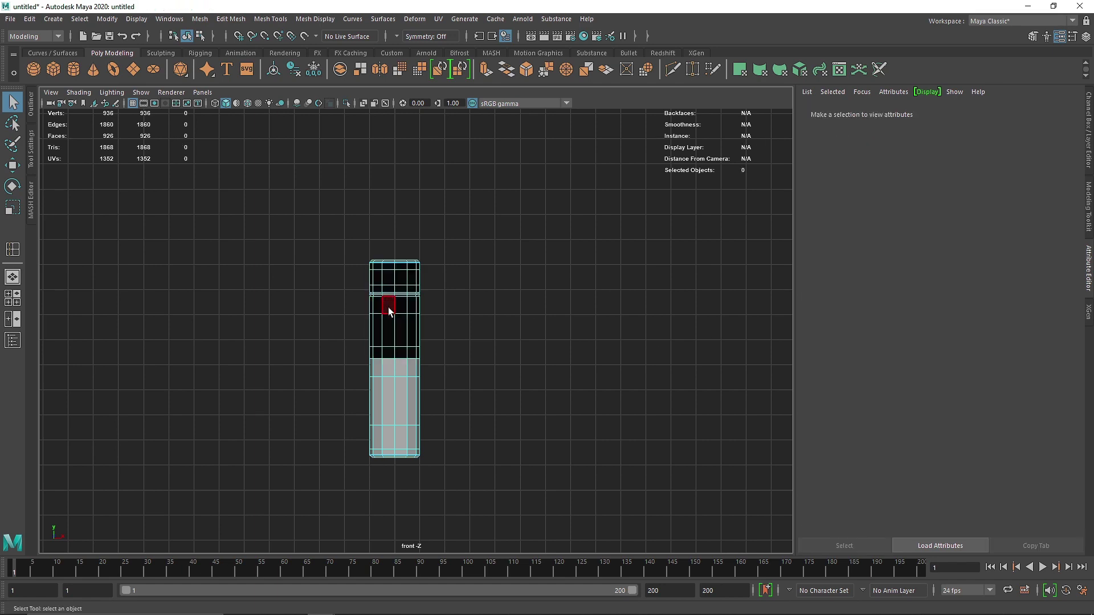
click(400, 308)
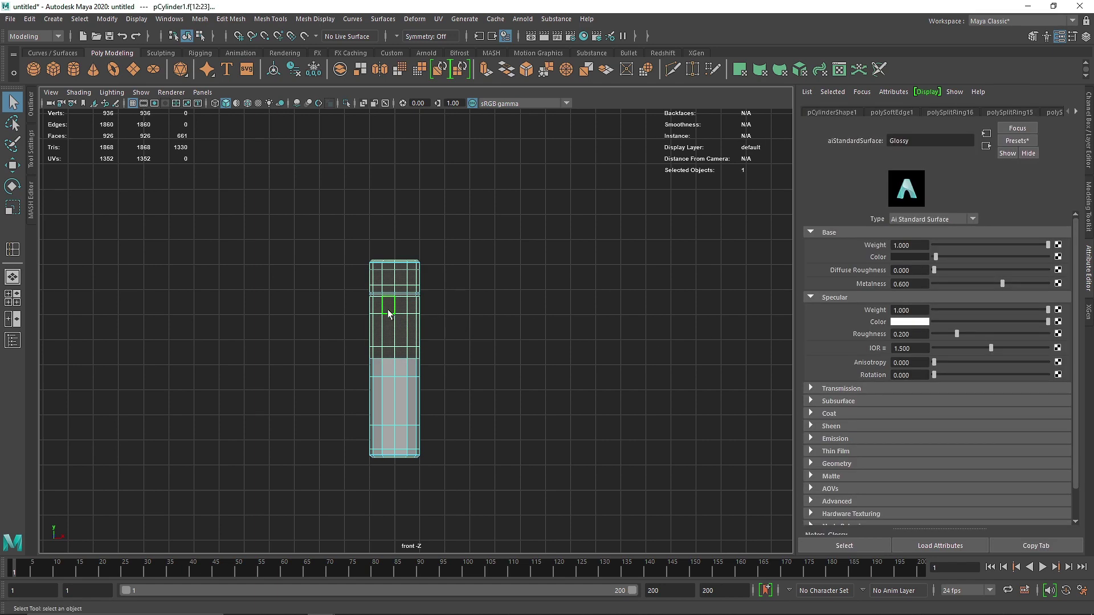
Select all faces of the cylinder's lower half and assign them a new aiStandardSurface material.
scroll(389, 312, up, 3)
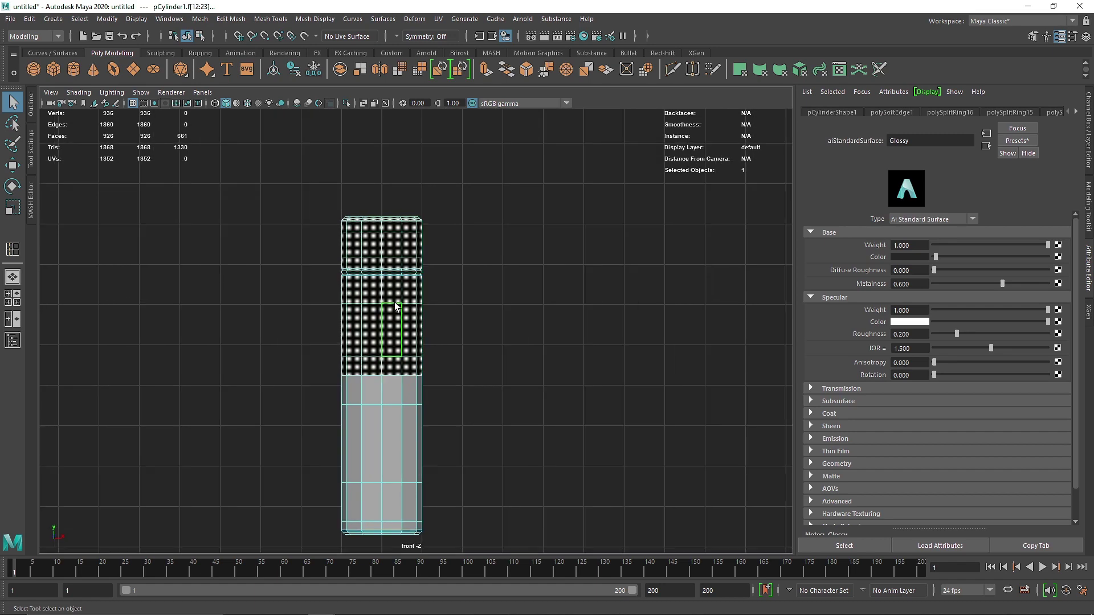
click(397, 306)
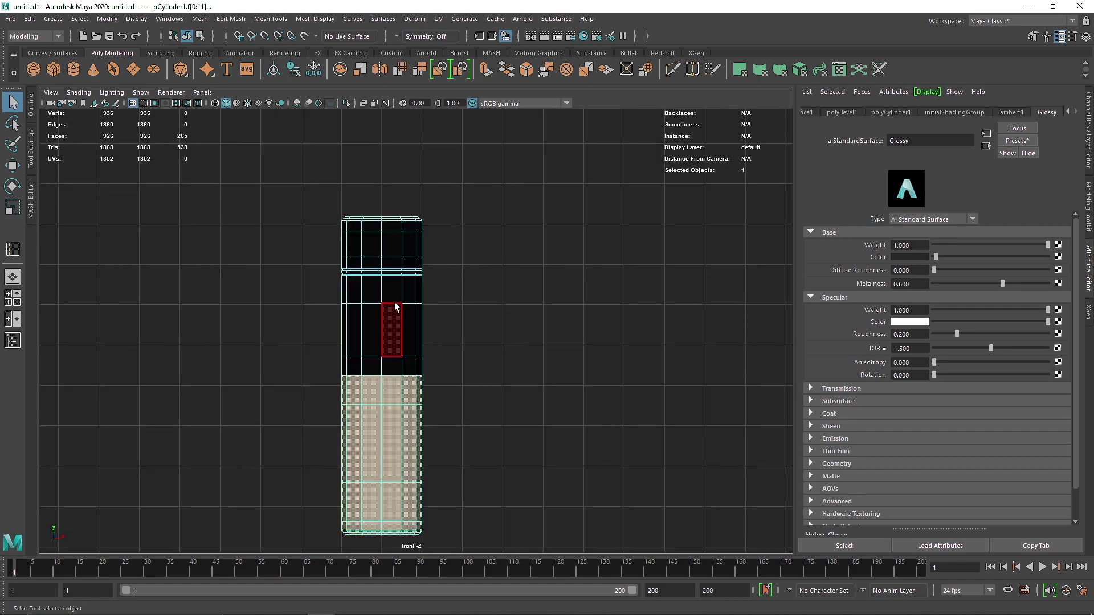
alt+middle_drag(386, 342, 448, 216)
right_drag(457, 290, 454, 581)
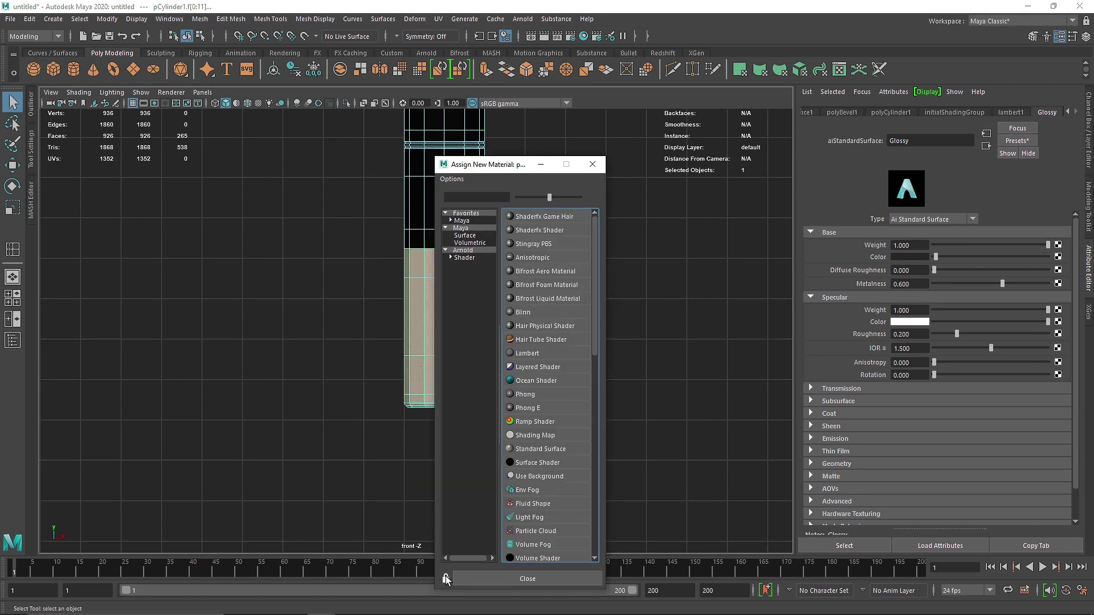
click(462, 250)
click(561, 383)
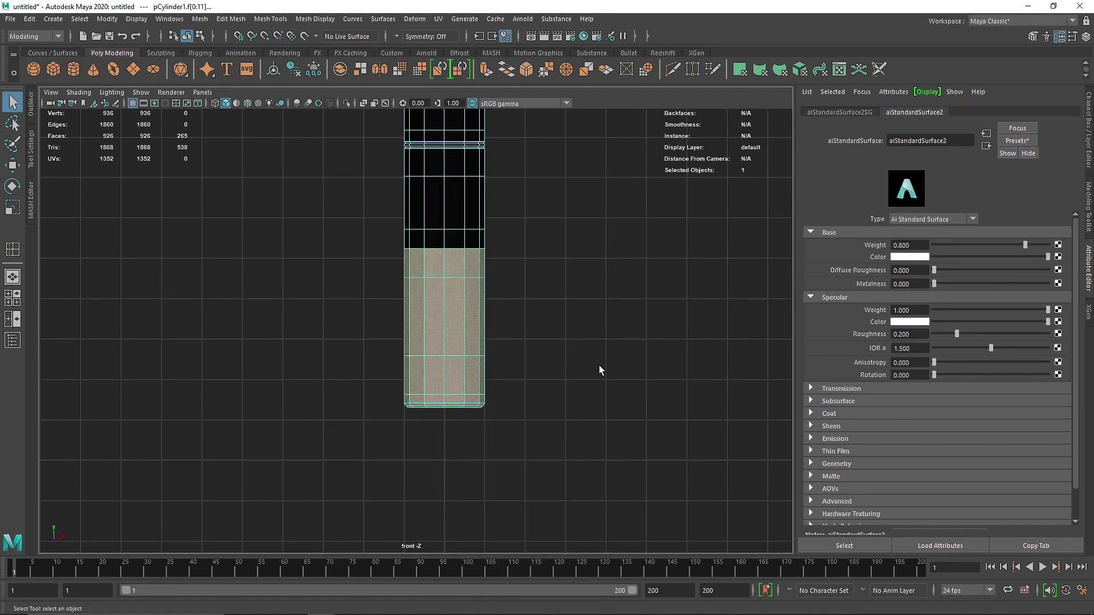
Rename the lower half's aiStandardSurface material as Matte.
double_click(954, 140)
text(Matte)
key(Return)
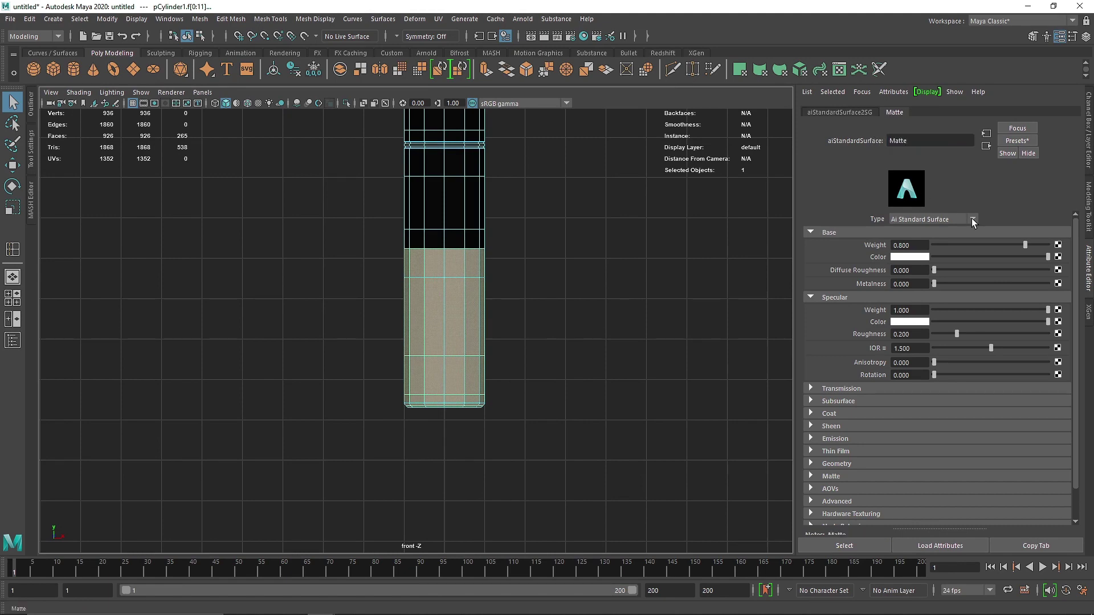
Set the Matte material's base weight to 1 and its base colour value to 0.02.
click(1044, 245)
click(910, 257)
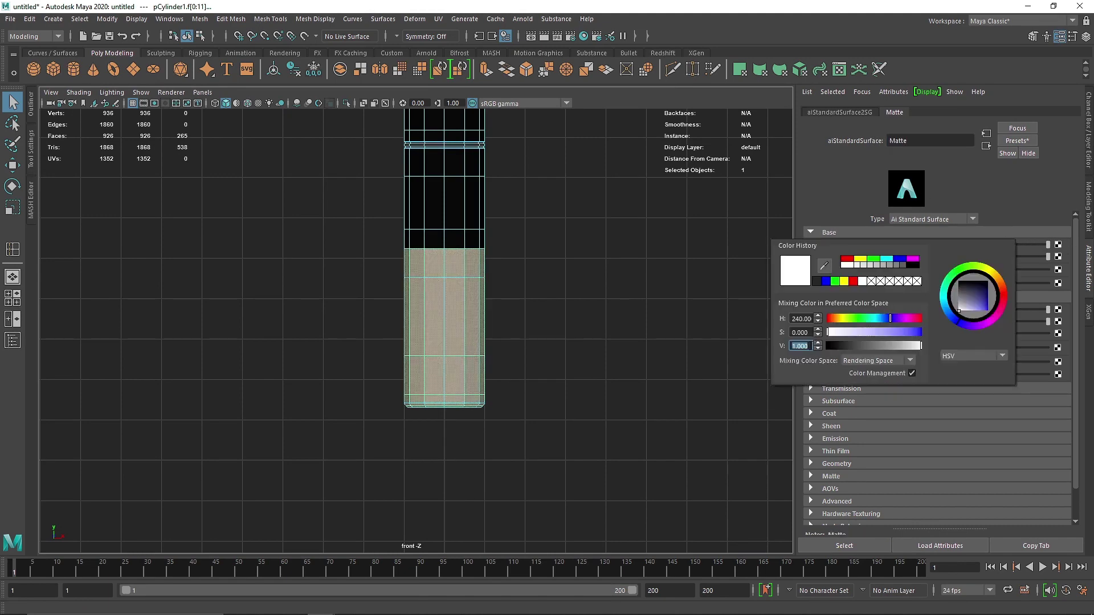
key(Return)
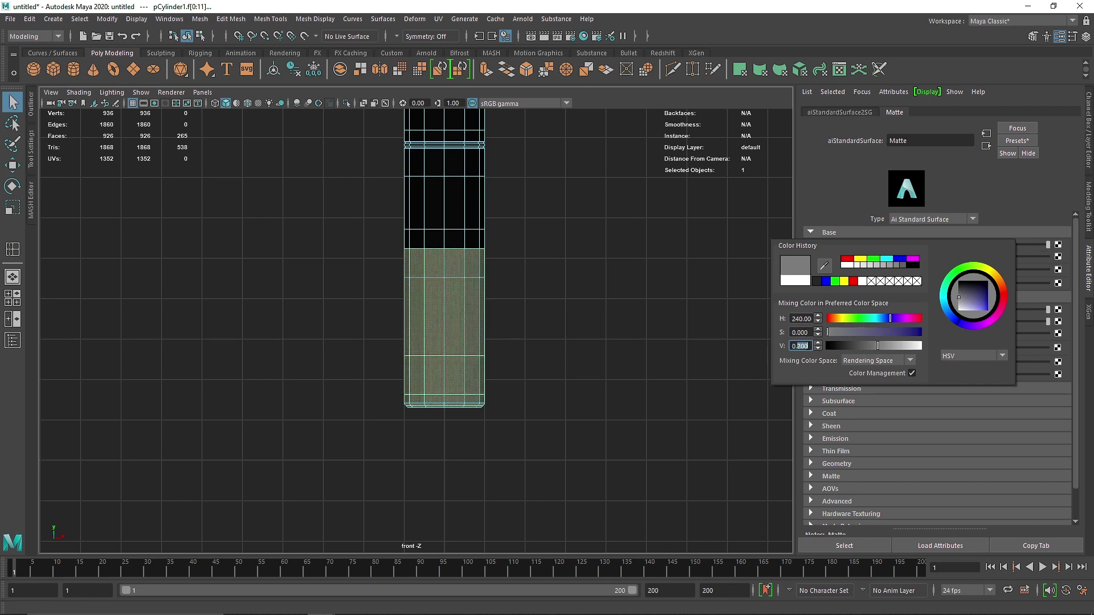
text(0.02)
key(Return)
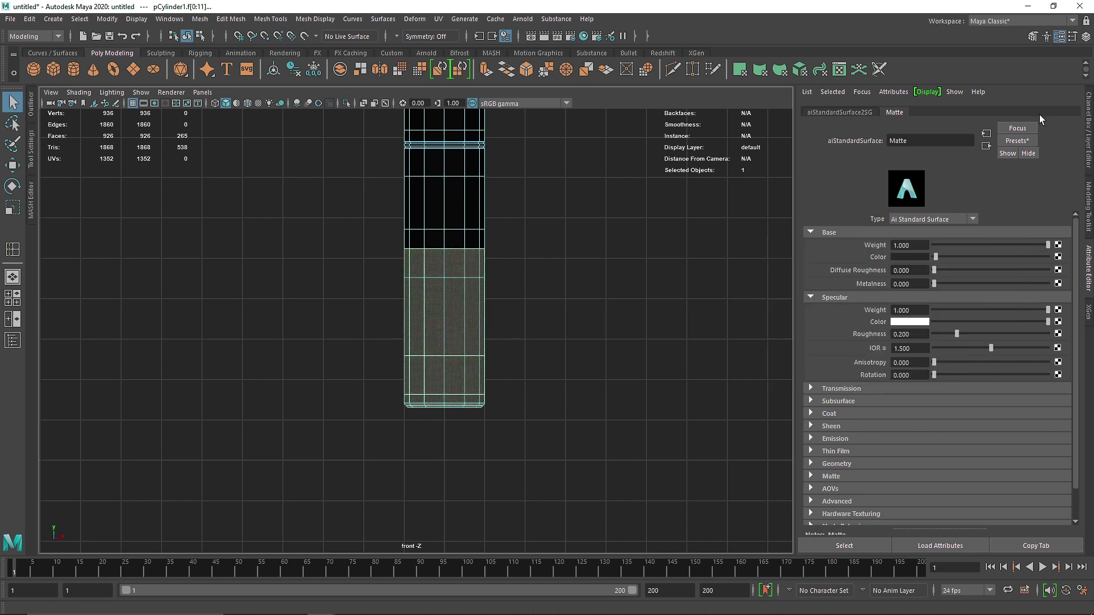
Set the Matte material's metalness to 0.5 and its specular roughness to 0.5.
drag(911, 284, 896, 283)
text(0.5)
key(Return)
click(915, 334)
text(0.5)
key(Return)
Return to object mode and switch from the front view to the perspective view.
click(596, 269)
right_drag(466, 233, 536, 196)
key(space)
key(space)
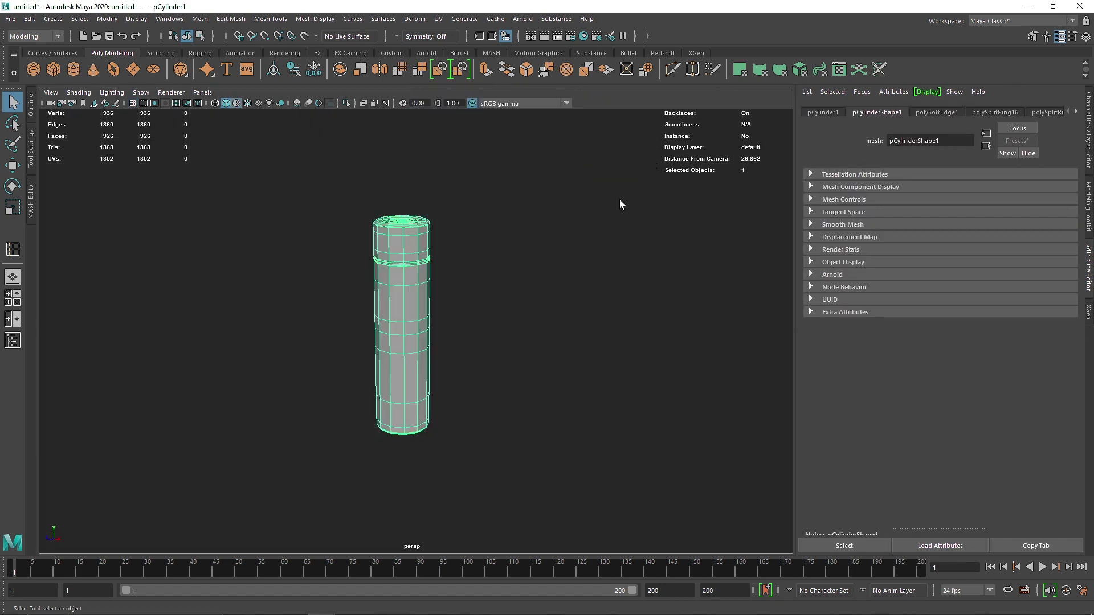
Select the recessed face loops of both ring grooves and assign them a new aiStandardSurface material.
alt+middle_drag(467, 286, 490, 315)
click(489, 316)
scroll(430, 313, up, 7)
alt+middle_drag(433, 228, 442, 288)
scroll(447, 239, up, 5)
alt+middle_drag(452, 187, 469, 264)
click(410, 245)
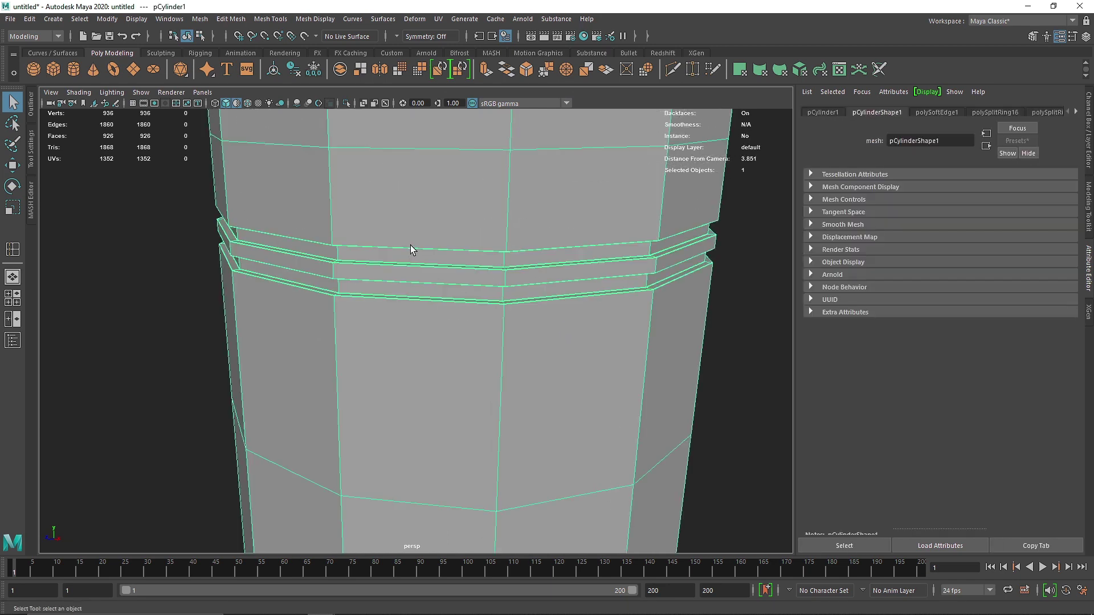
right_click(423, 240)
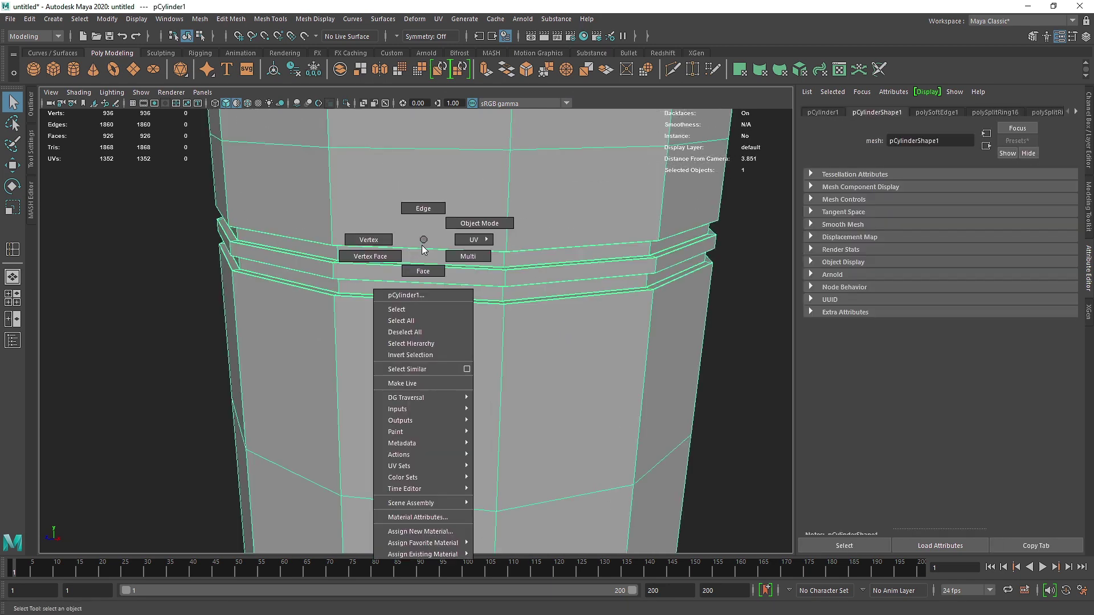
right_drag(418, 265, 419, 265)
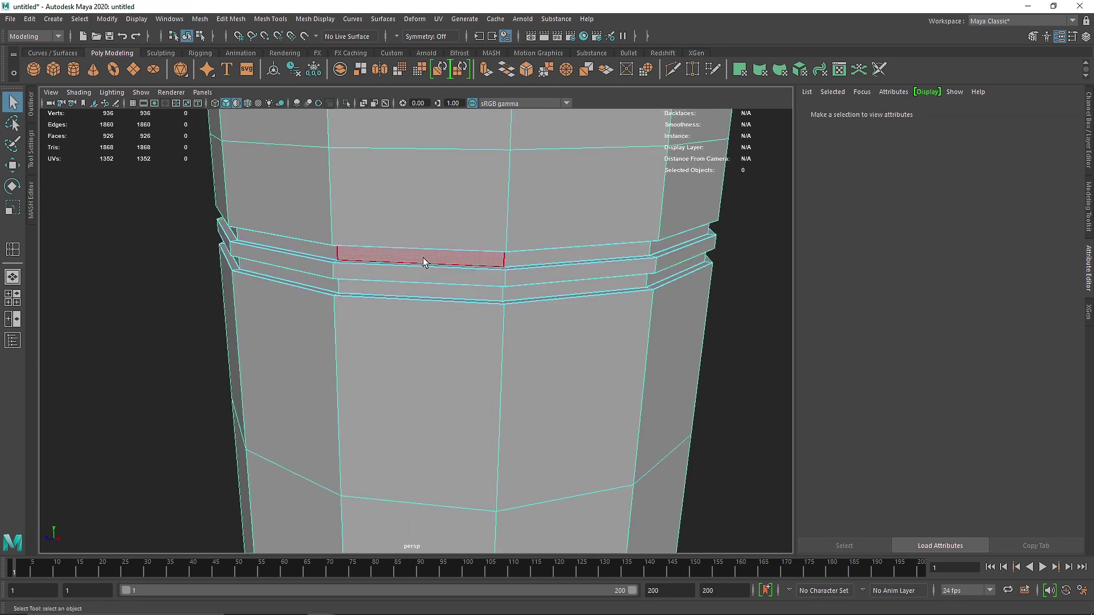
click(423, 258)
shift+double_click(536, 262)
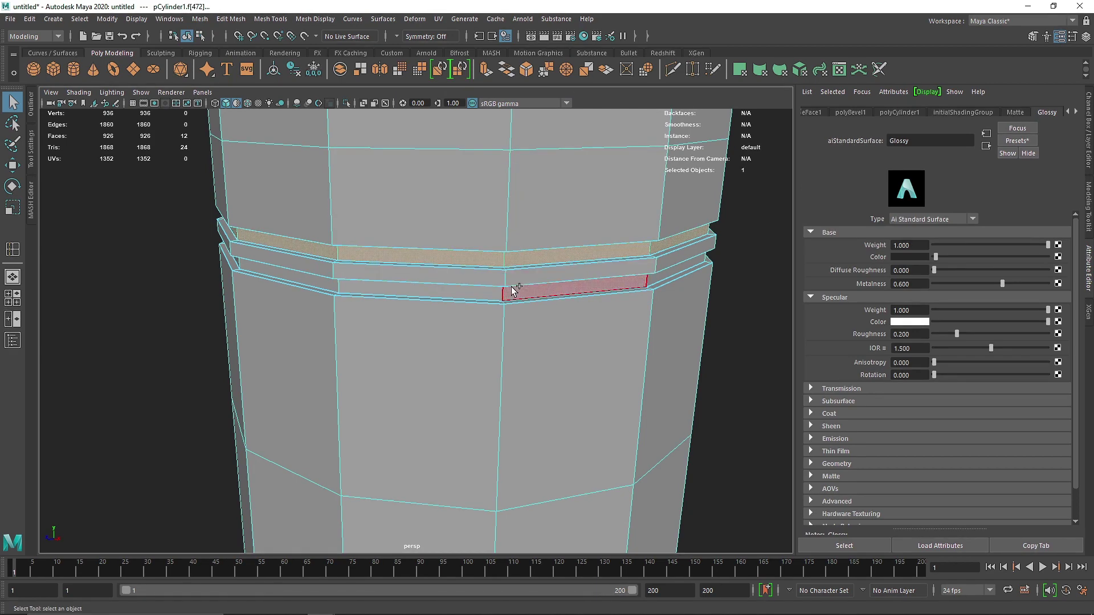
shift+double_click(485, 292)
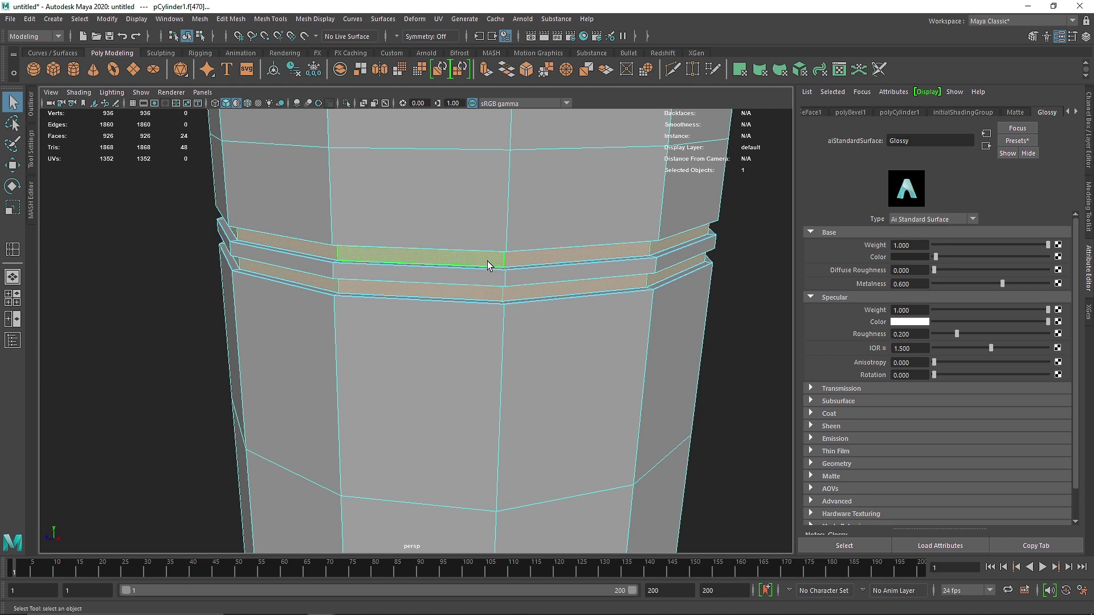
right_drag(458, 258, 489, 553)
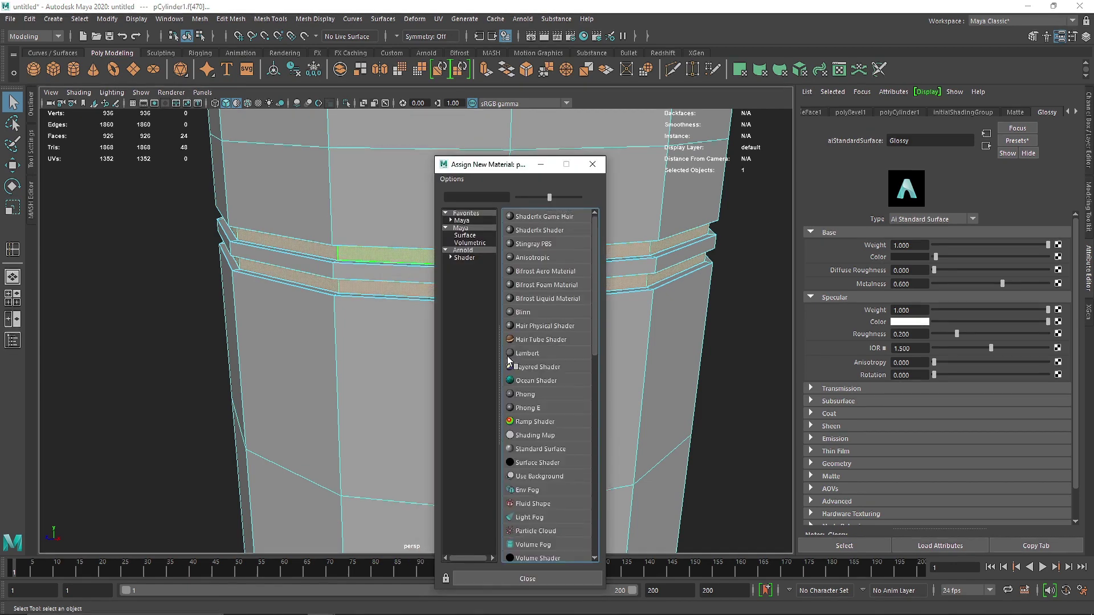
click(464, 258)
click(542, 381)
Rename the ring grooves' aiStandardSurface material as Emissive.
double_click(906, 140)
text(Emissive)
key(Return)
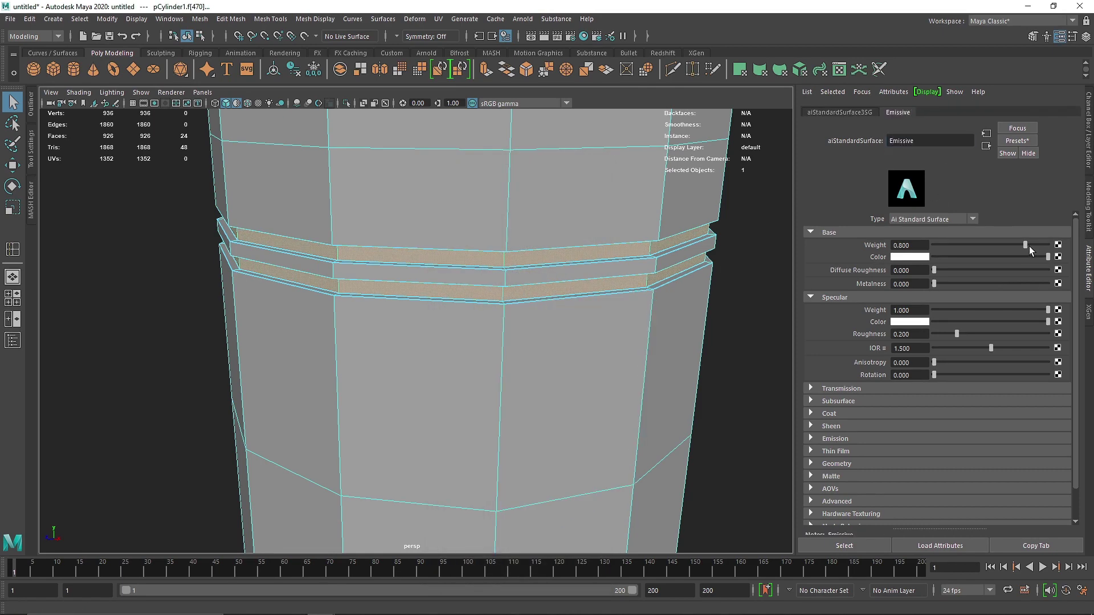
Replace the Emissive material's settings with the Incandescent_Bulb preset.
click(1016, 141)
mouse_move(1026, 378)
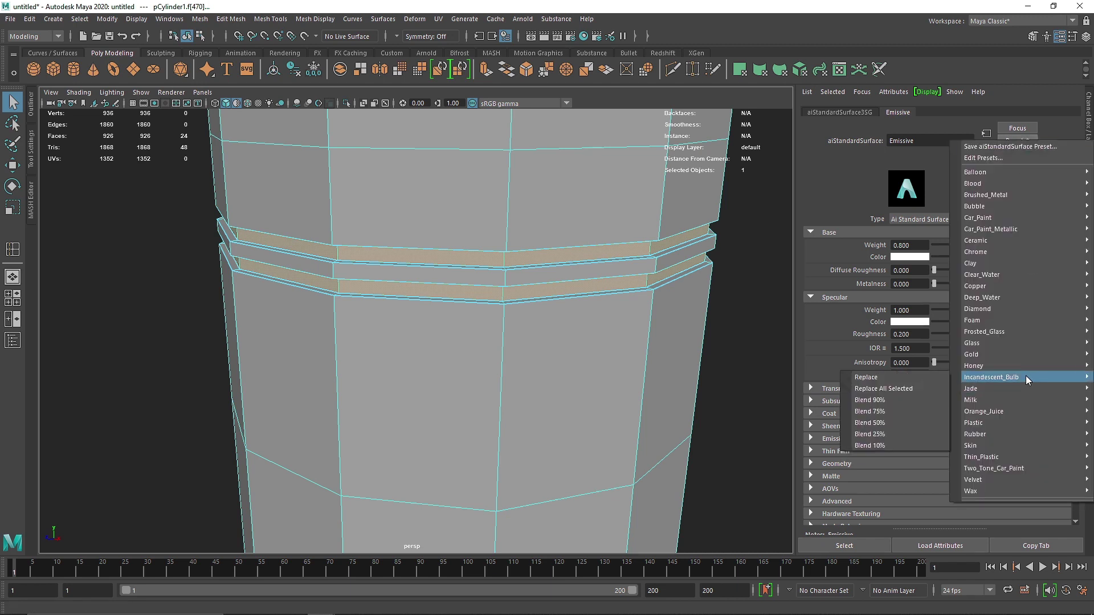
click(901, 377)
Set the Emissive material's emission colour to a bright cyan blue.
click(853, 234)
click(853, 244)
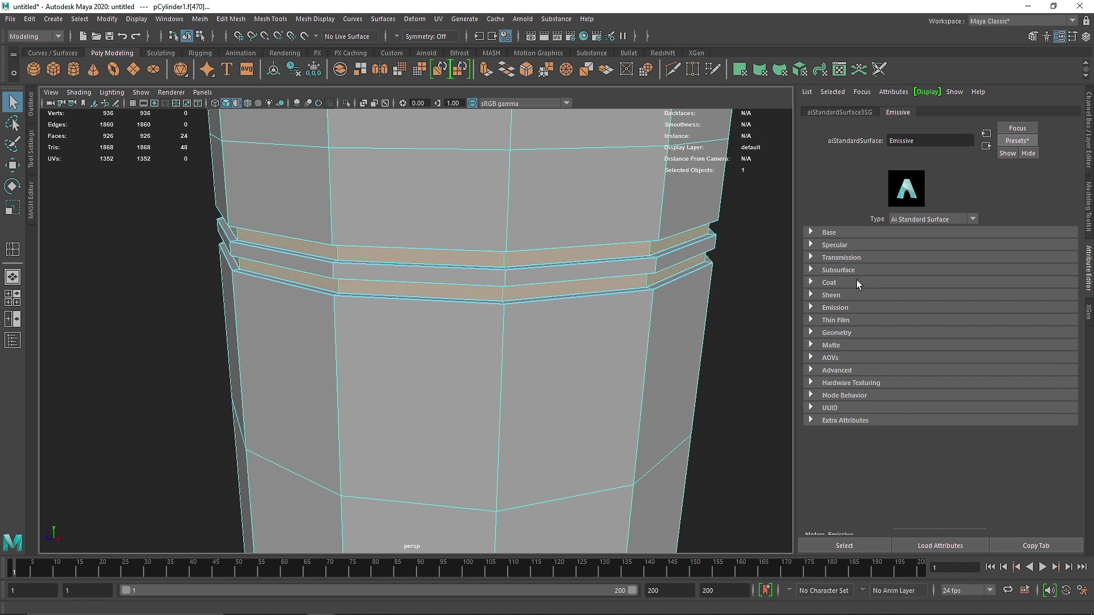
click(844, 308)
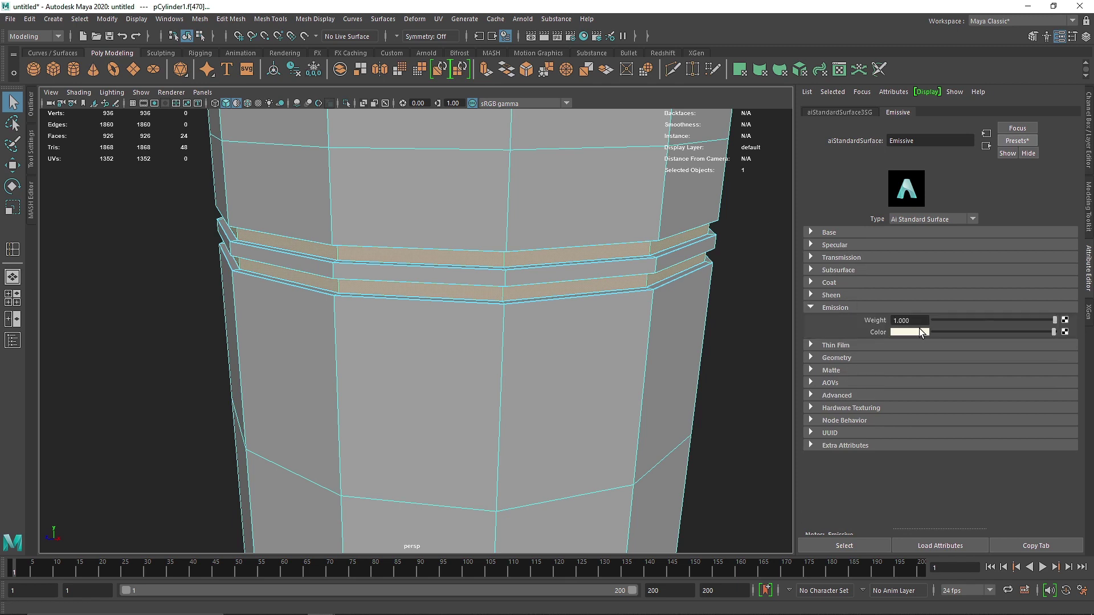
click(918, 330)
click(915, 300)
drag(968, 341, 972, 349)
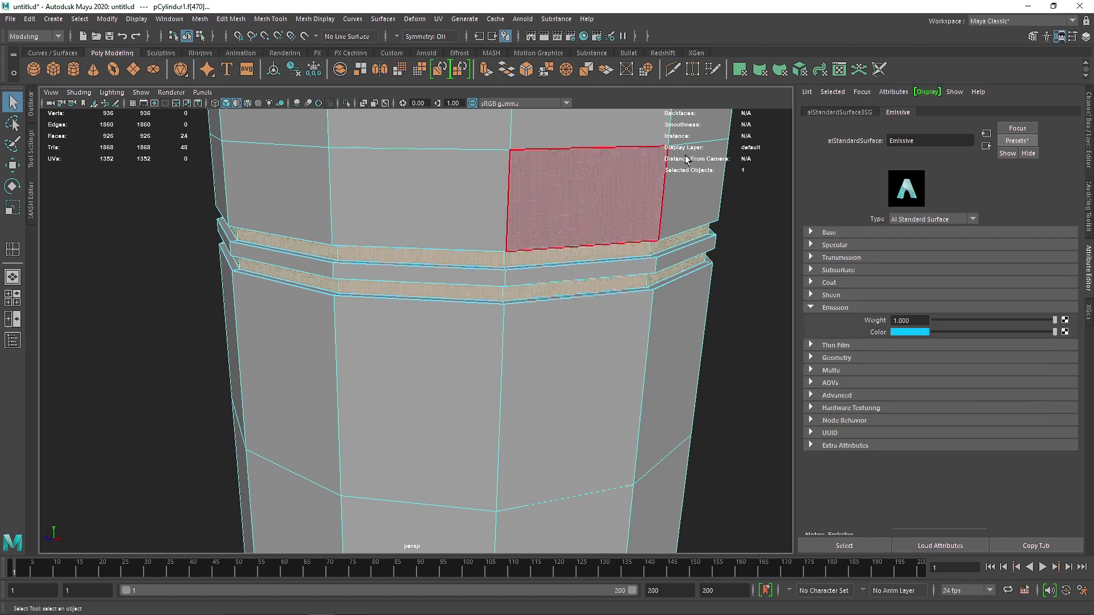
Return the cylinder to object mode and turn on its smooth mesh preview.
right_drag(685, 155, 729, 123)
click(734, 236)
scroll(702, 277, down, 10)
alt+middle_drag(516, 376, 612, 246)
click(536, 259)
key(3)
click(630, 302)
alt+drag(630, 300, 546, 286)
click(546, 287)
alt+drag(541, 326, 566, 315)
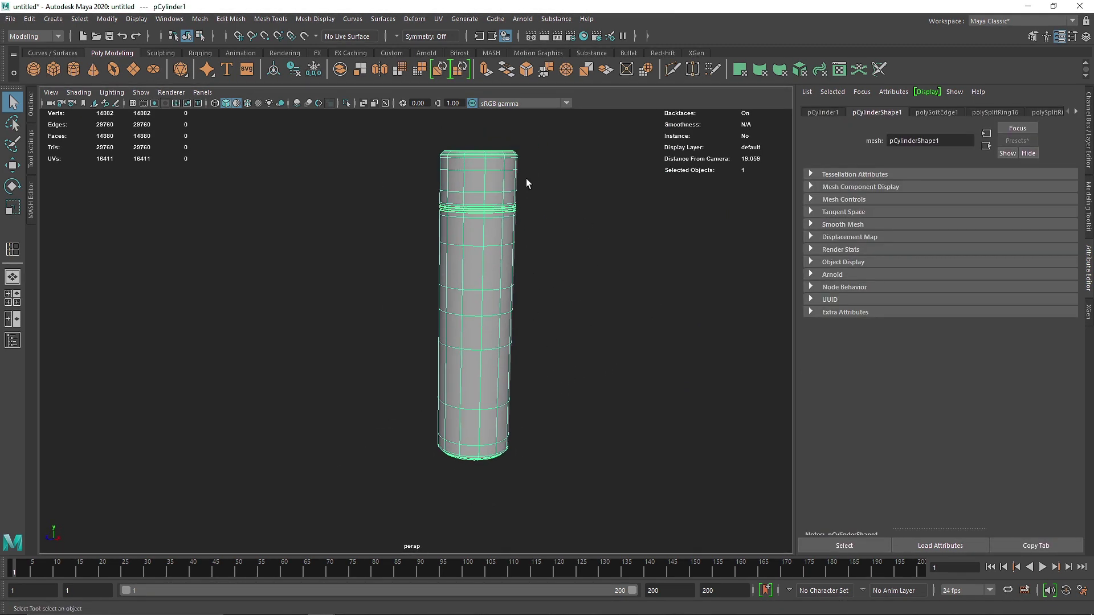
Render the perspective view in the Arnold RenderView and frame the cylinder's glowing rings.
click(426, 52)
click(429, 69)
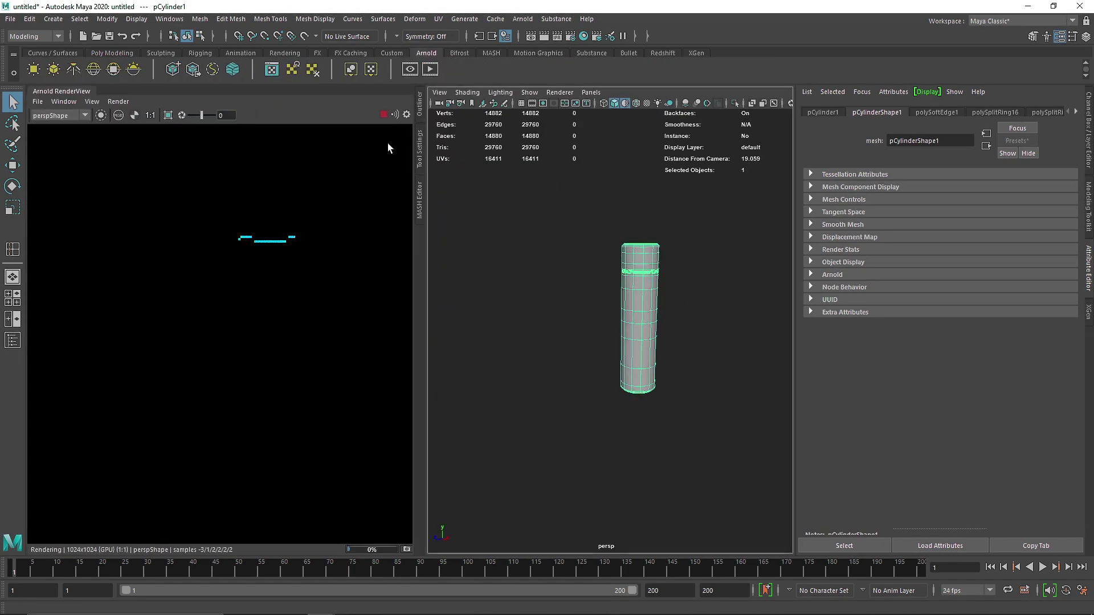
scroll(664, 234, up, 10)
alt+middle_drag(664, 188, 569, 373)
scroll(572, 320, down, 5)
alt+right_drag(572, 320, 610, 337)
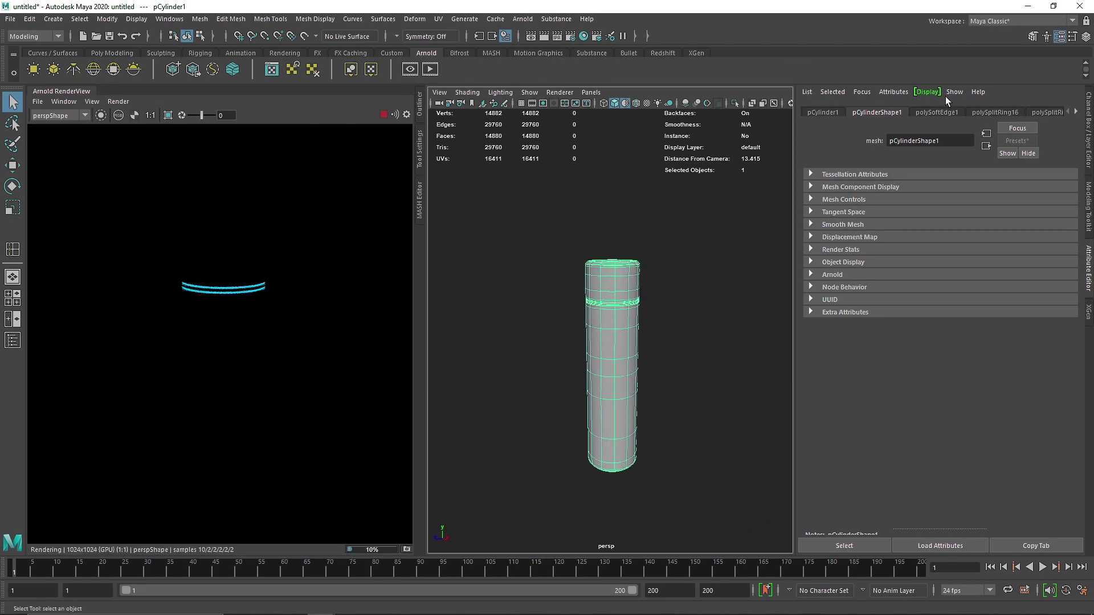
Check the Emissive material's emission attributes, deselect the cylinder and view its rings in the render from a lower angle.
scroll(985, 108, down, 6)
scroll(986, 107, down, 8)
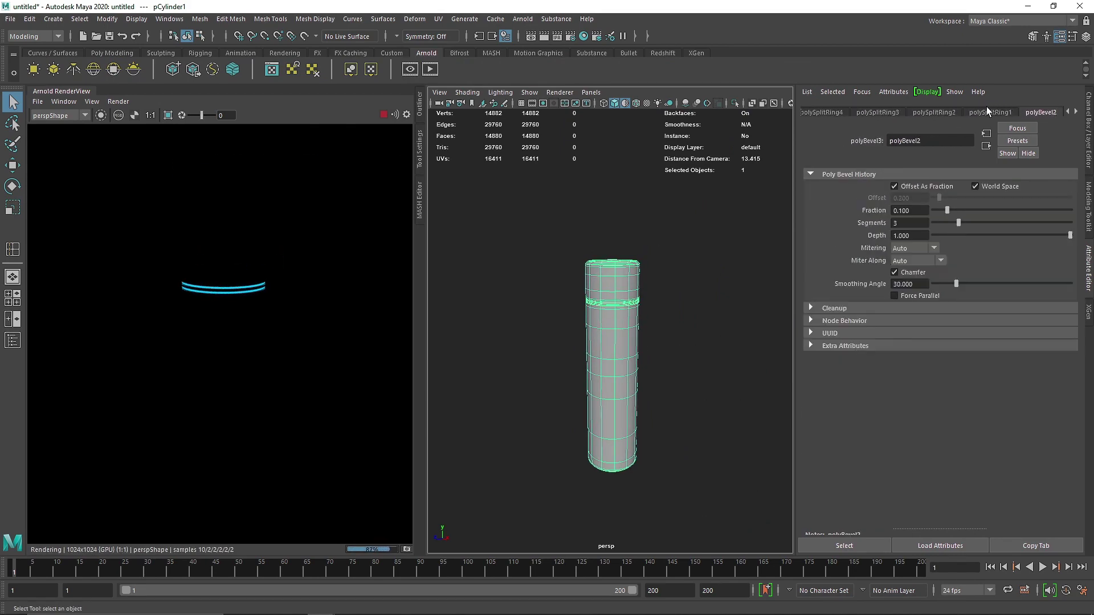
click(993, 111)
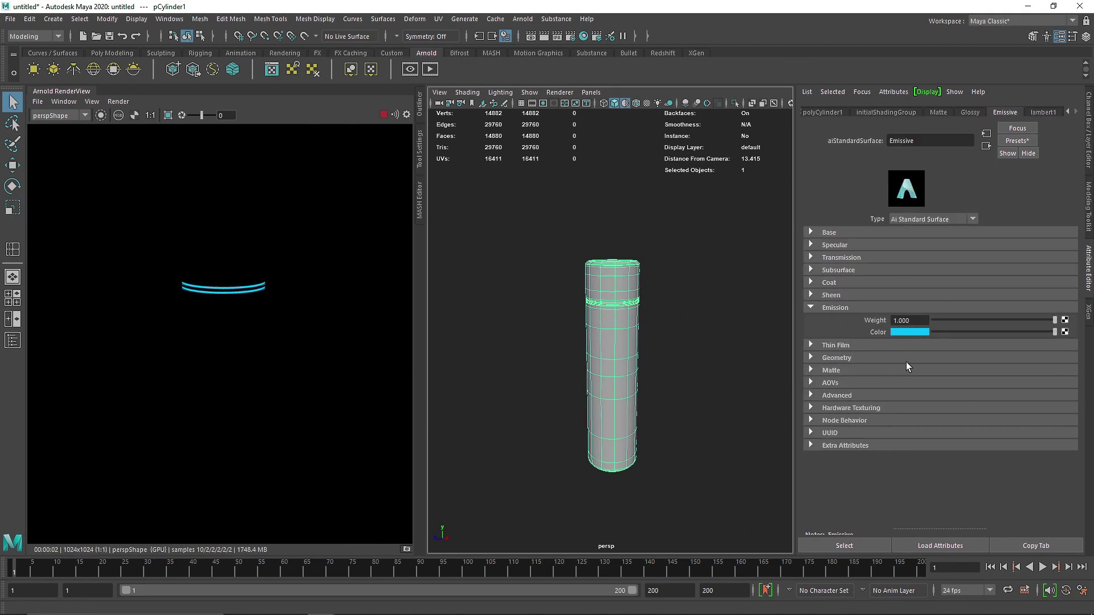
click(687, 343)
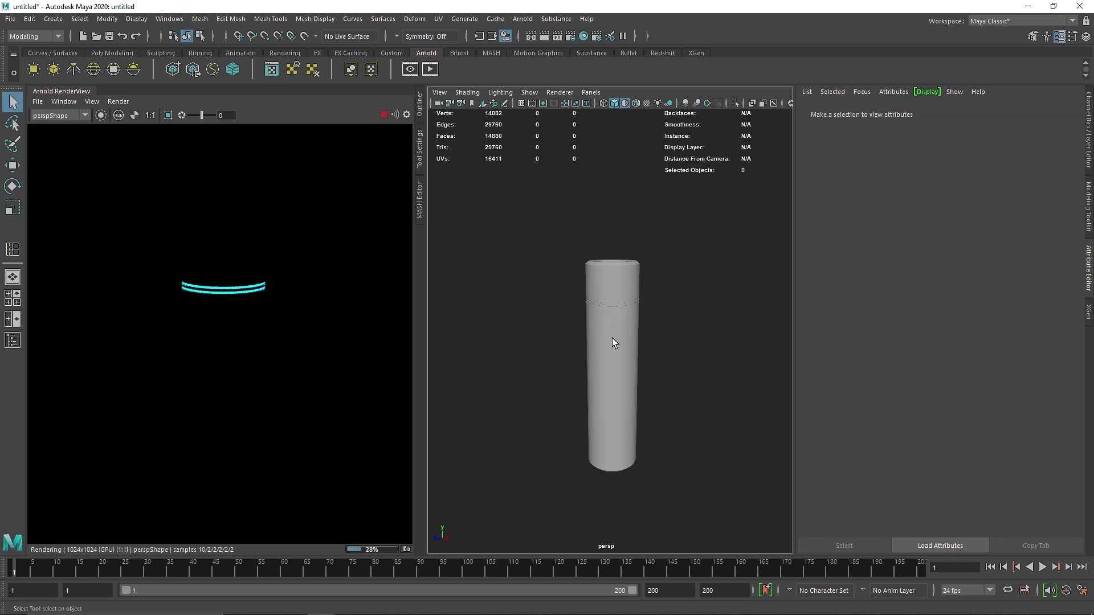
alt+drag(612, 338, 614, 351)
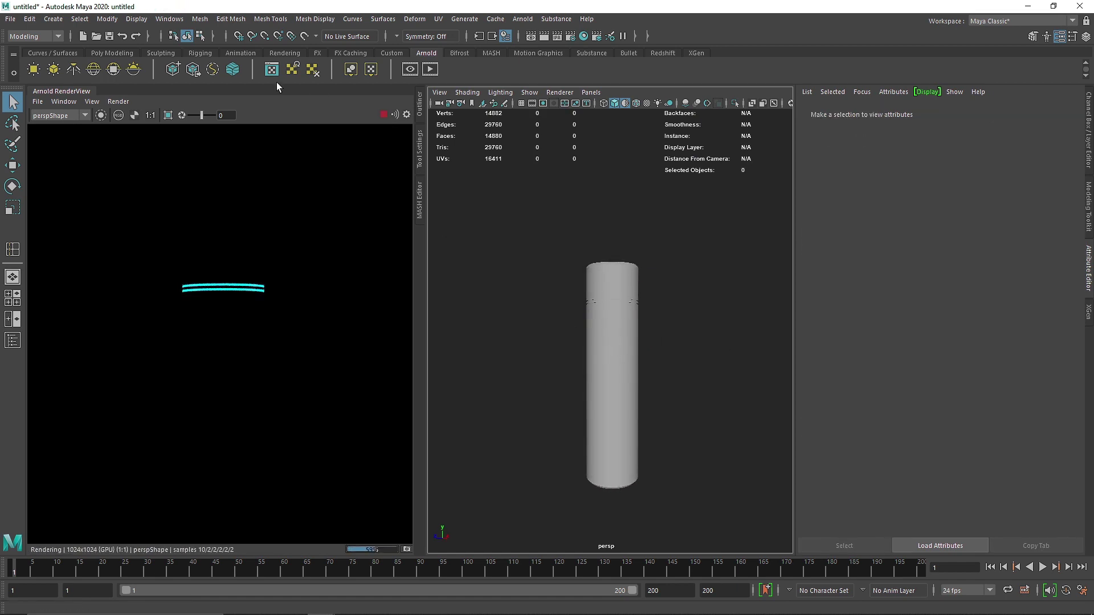
Add a directional light, enlarge its icon and examine how it lights the cylinder's materials in the render.
click(274, 55)
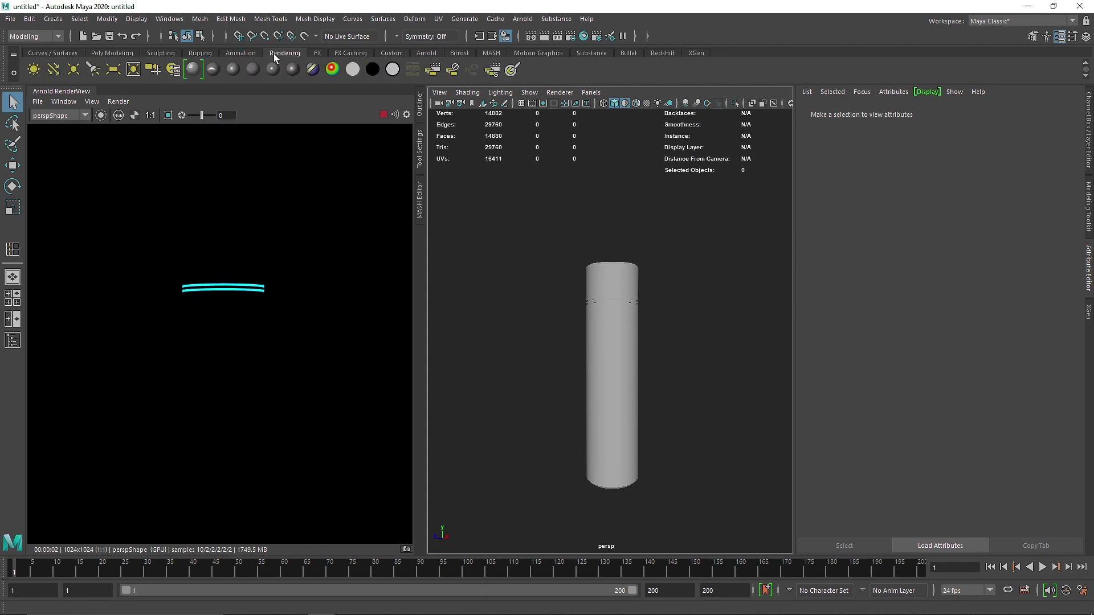
click(54, 69)
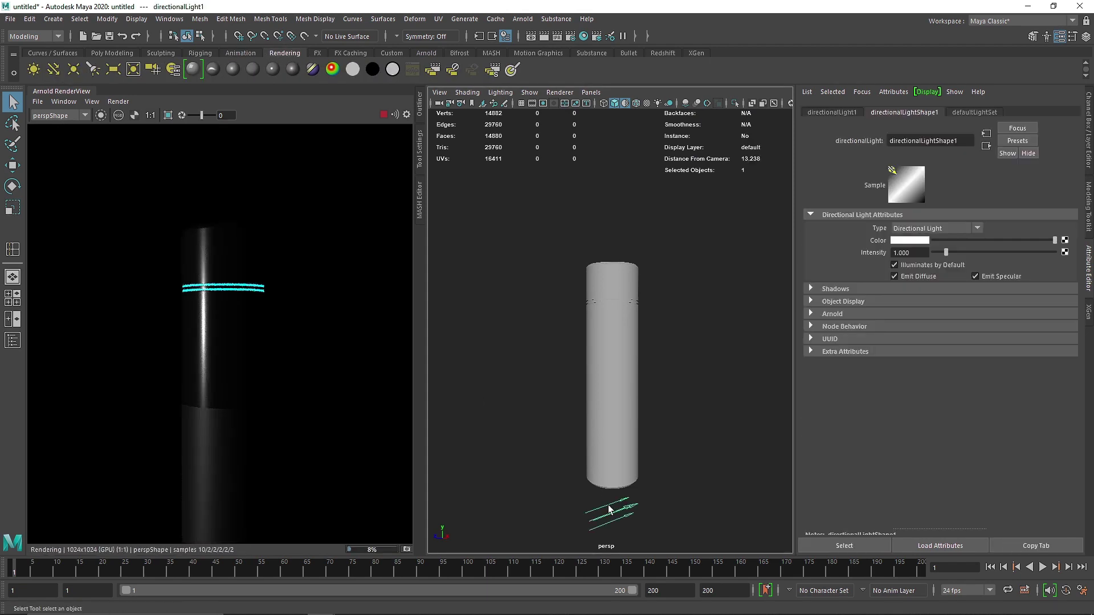
key(r)
mouse_move(609, 512)
mouse_down()
mouse_move(639, 515)
mouse_move(611, 491)
mouse_up()
key(e)
alt+middle_drag(664, 447, 679, 377)
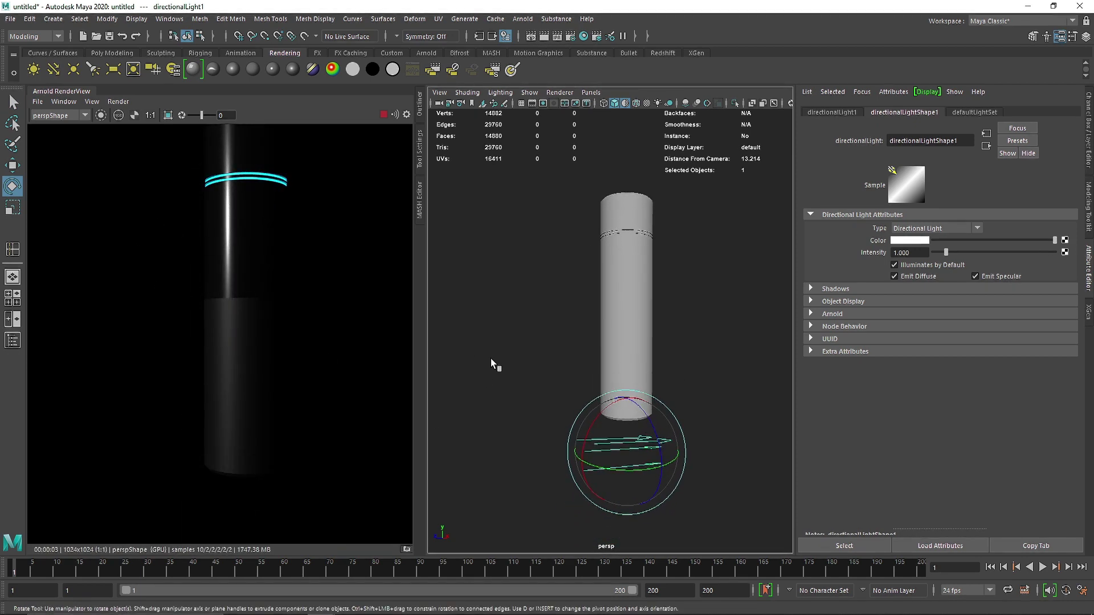
Delete the directional light from the scene.
click(589, 463)
click(604, 445)
key(Delete)
Select the cylinder and close the Arnold RenderView.
click(620, 359)
right_click(85, 92)
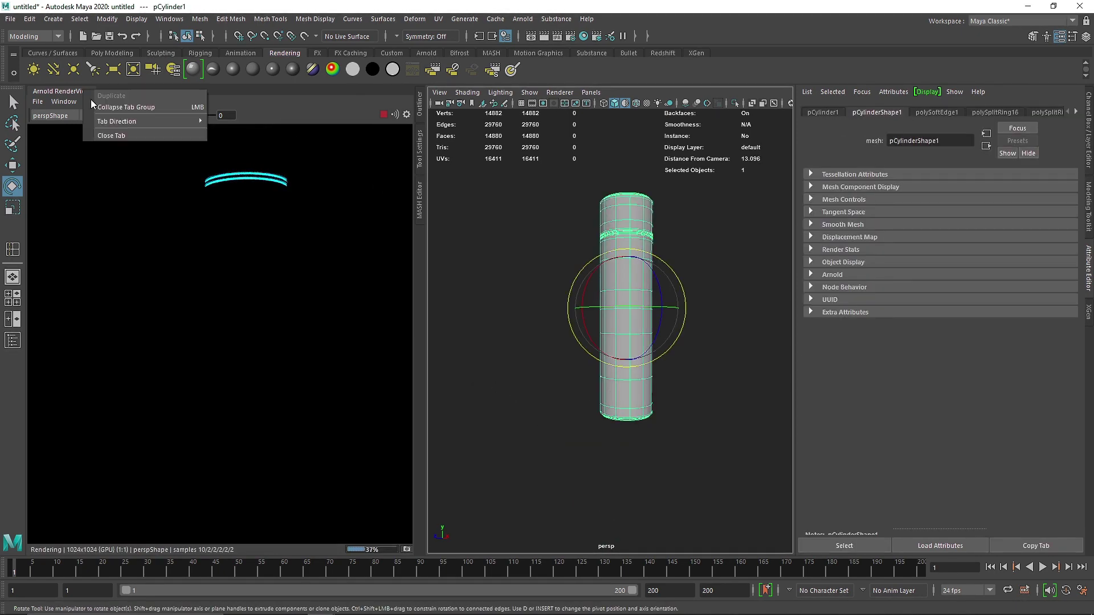
click(111, 136)
Create a MASH network from the selected cylinder.
scroll(511, 338, down, 5)
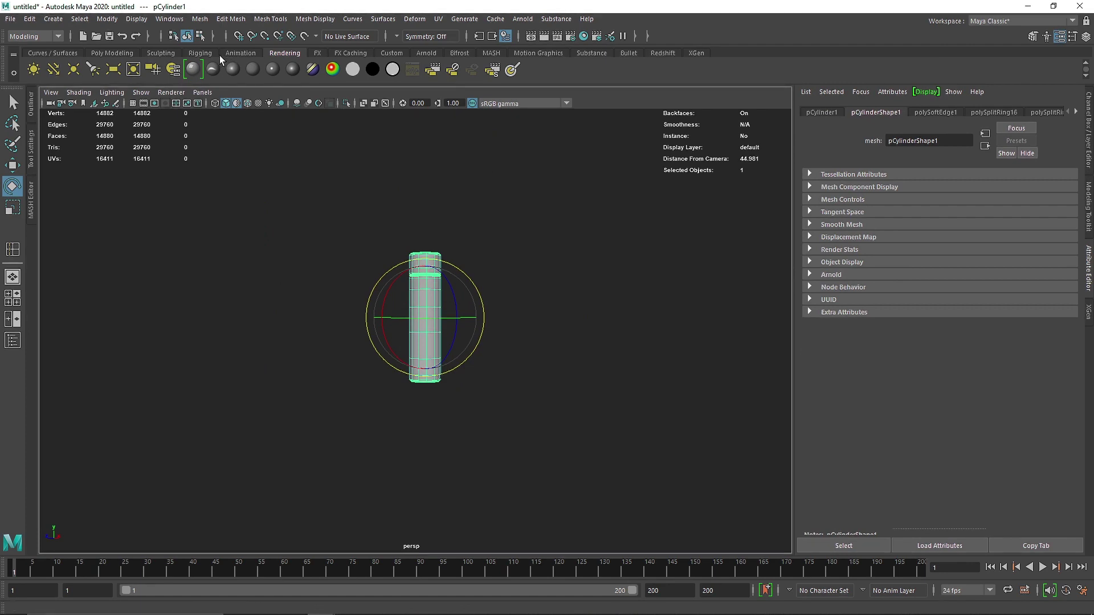
click(112, 53)
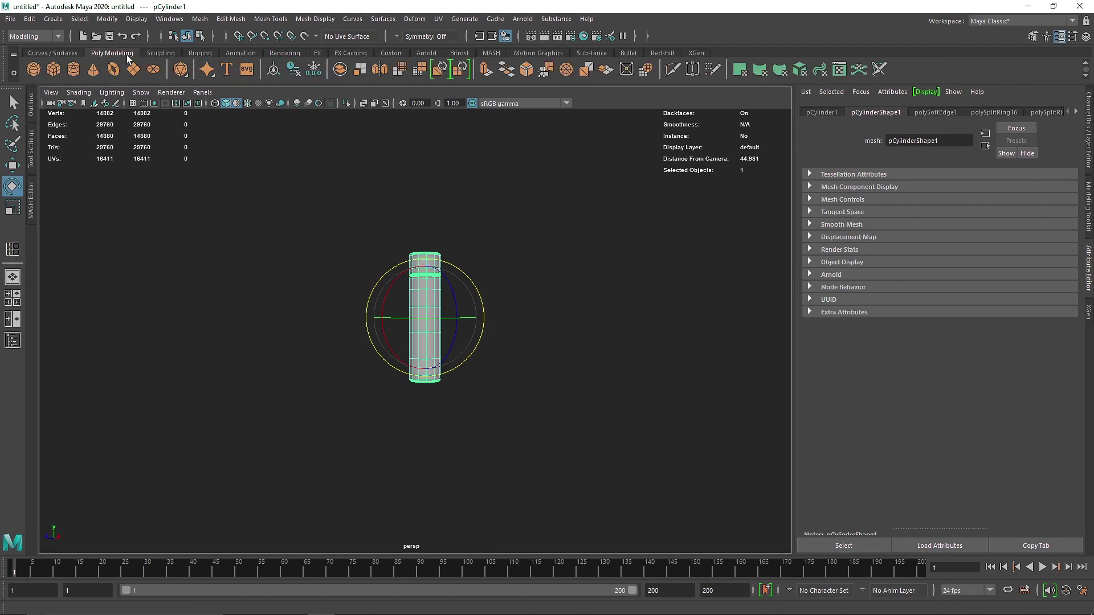
click(490, 53)
click(34, 69)
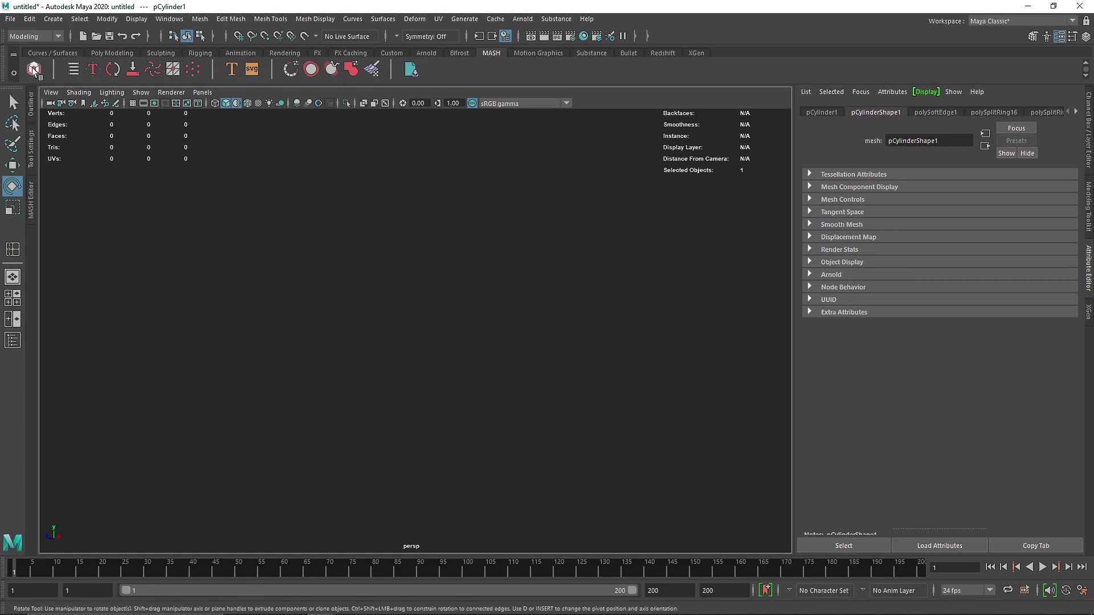
alt+drag(336, 298, 559, 454)
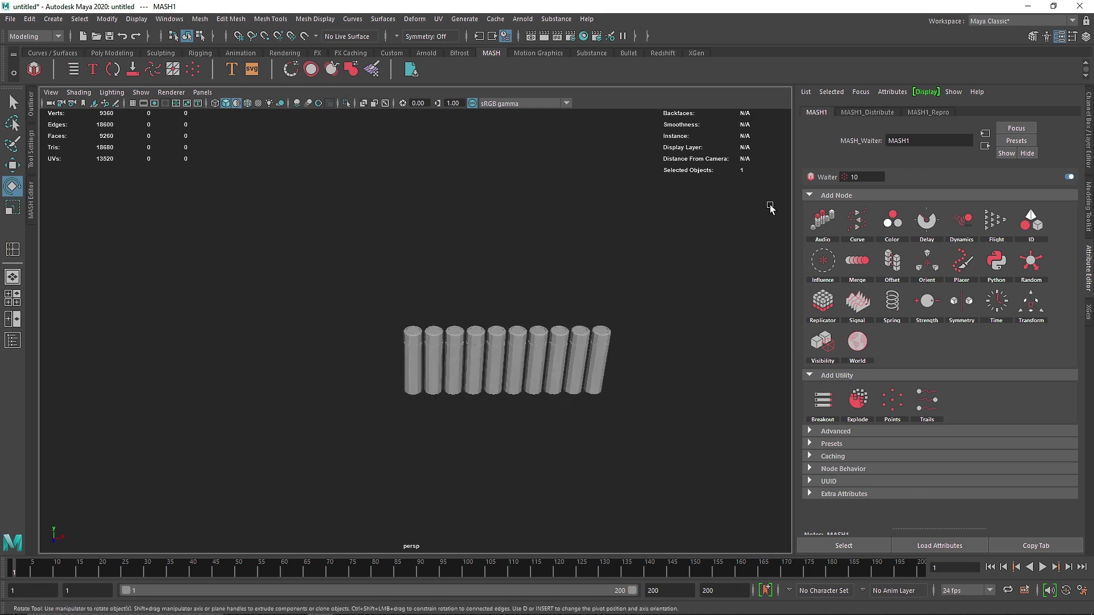
Switch the MASH distribution type to Grid and set Grid Y to 2.
click(922, 112)
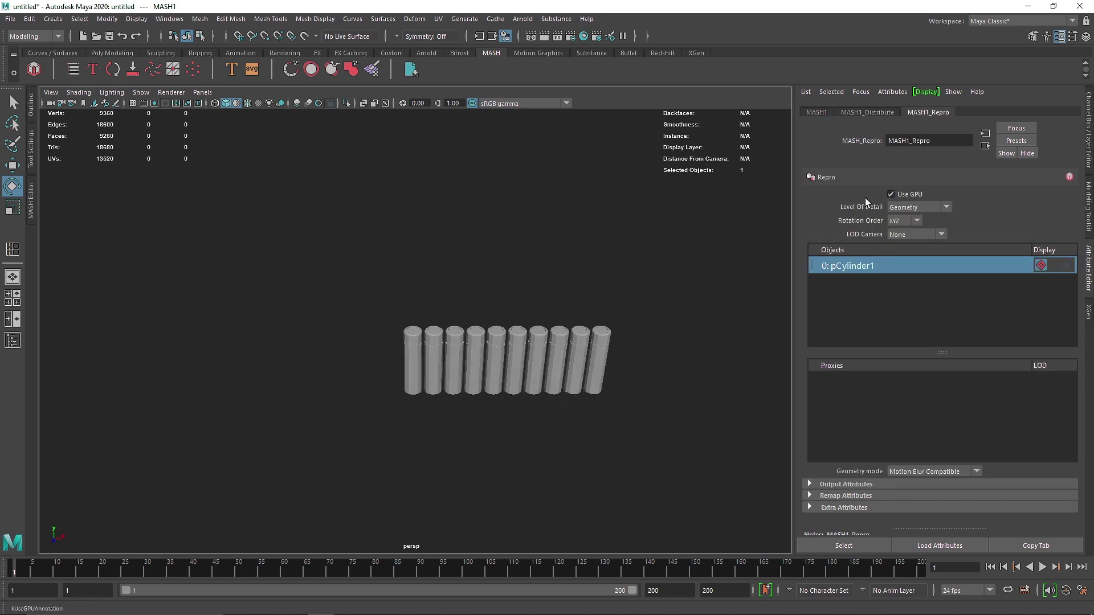
click(869, 113)
click(917, 209)
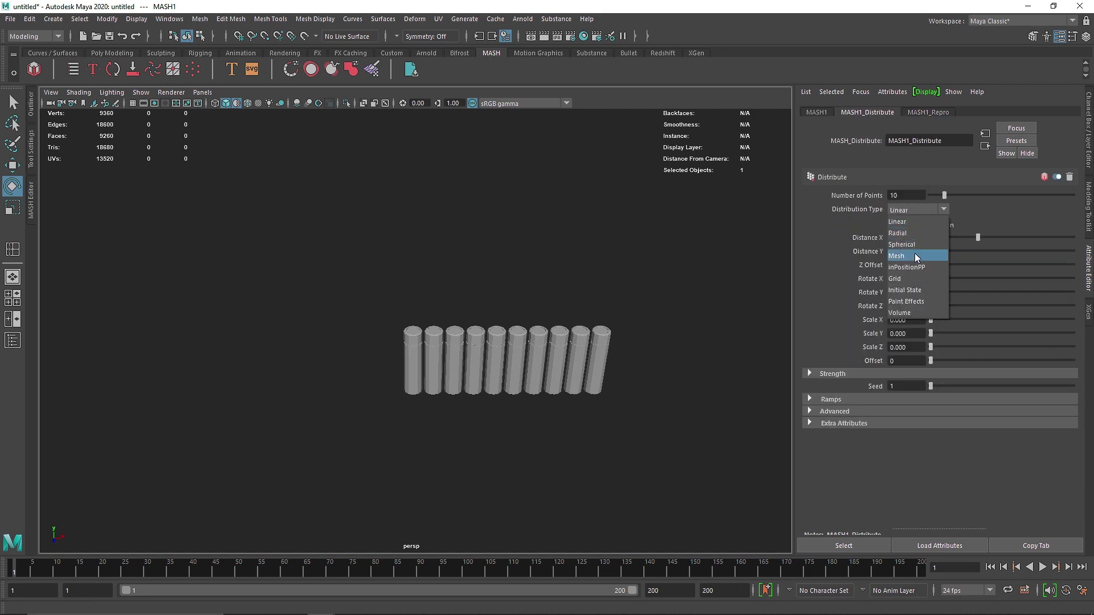
click(914, 278)
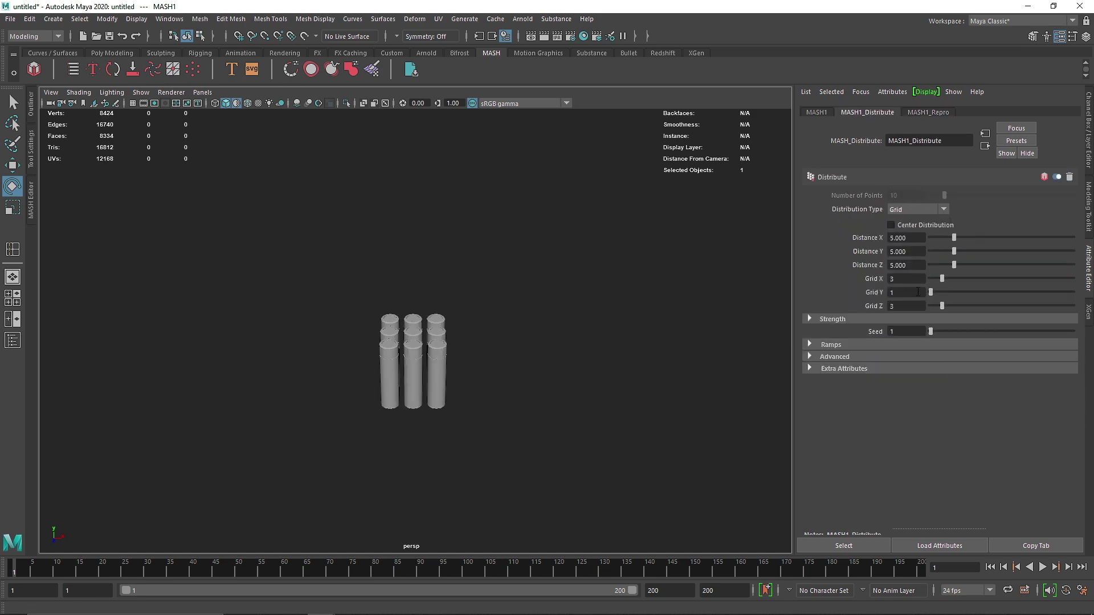
drag(932, 291, 934, 292)
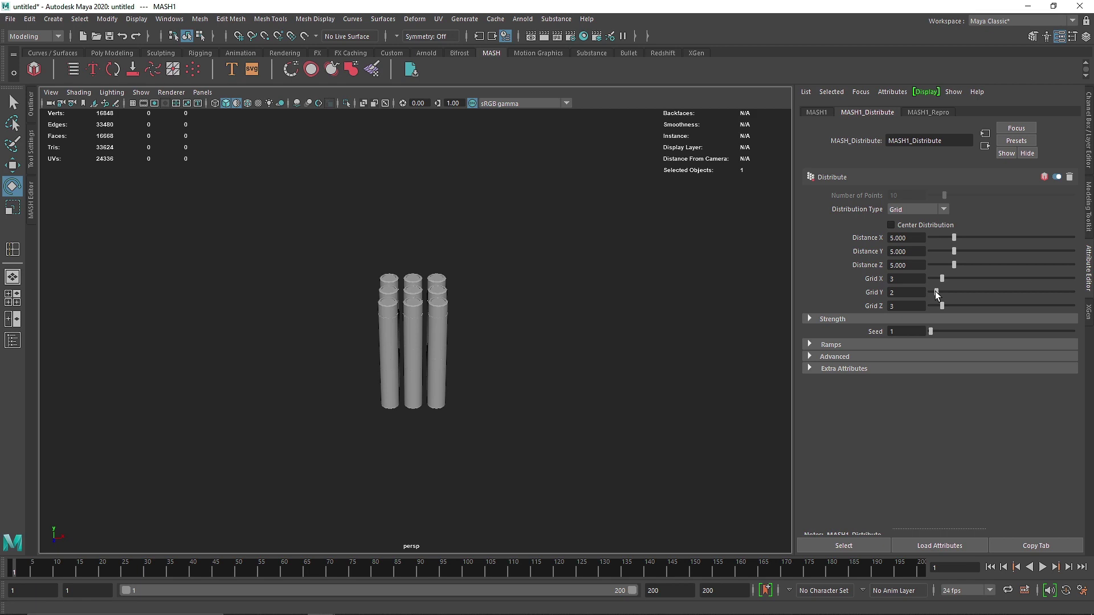
alt+drag(462, 361, 369, 350)
Increase the grid distances to spread the cylinder copies farther apart.
drag(953, 265, 1008, 250)
drag(953, 237, 1009, 238)
alt+drag(501, 273, 587, 268)
Add a Random node to the MASH network with Position 9.146, 6.057, 10 and Rotation 160.976, 145.610, 171.951.
click(816, 113)
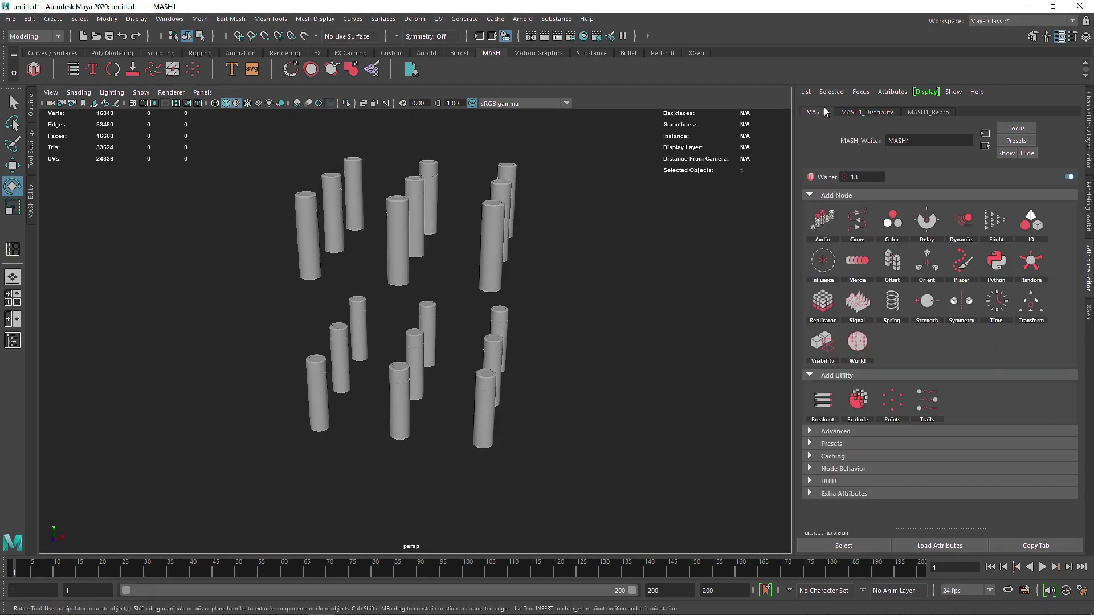
click(1026, 266)
drag(945, 196, 1017, 209)
drag(945, 221, 1041, 201)
drag(951, 233, 1045, 246)
drag(968, 258, 1065, 258)
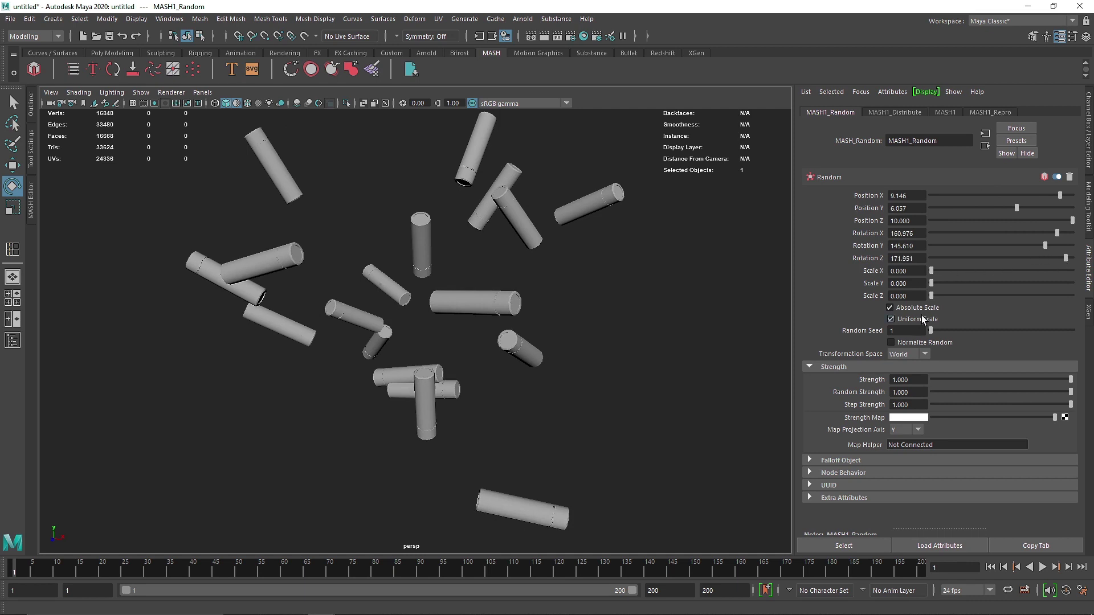
Set the Random node's Scale X to 0.1 for a slight uniform size variation.
click(913, 270)
text(0.1)
key(Return)
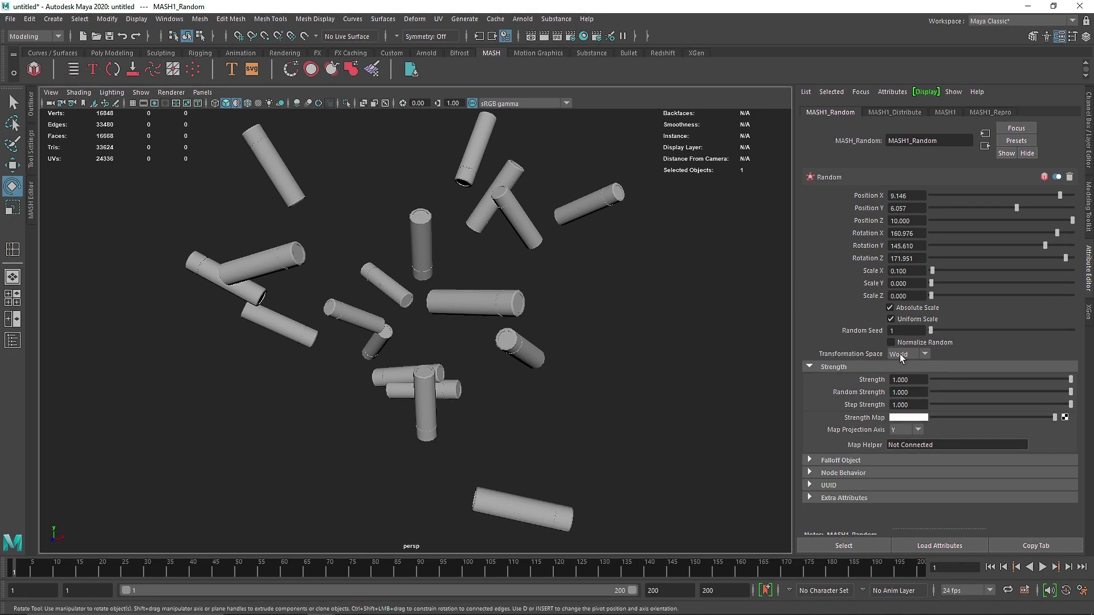
alt+drag(509, 336, 466, 336)
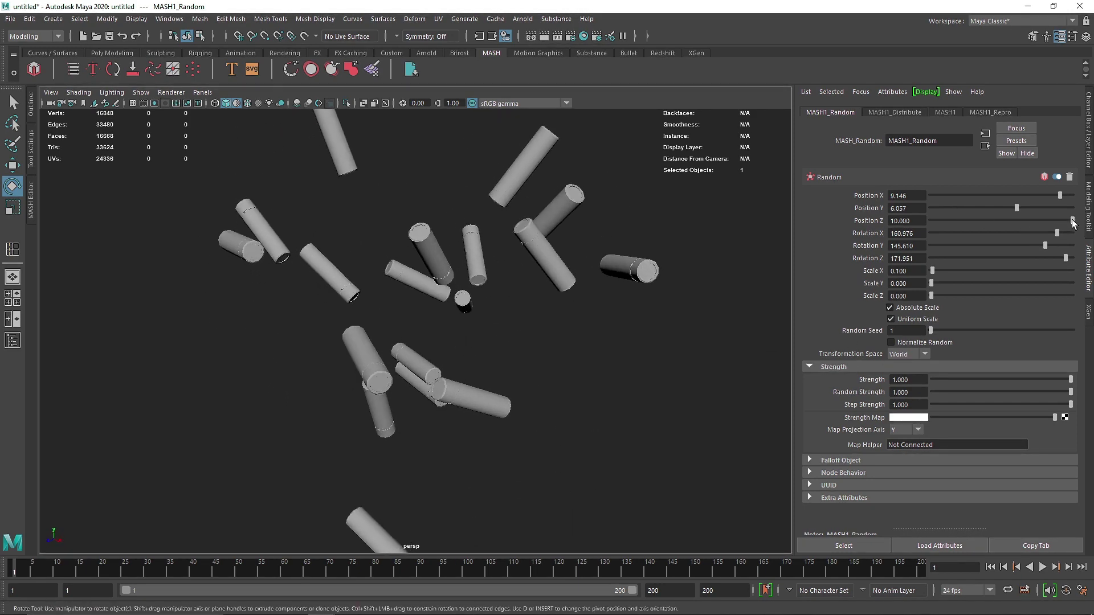
Set the Random node's Position Z to 15 and its Random Seed to 4.
click(896, 221)
key(Return)
mouse_move(498, 327)
alt+mouse_down()
mouse_move(457, 322)
mouse_move(483, 320)
alt+mouse_up()
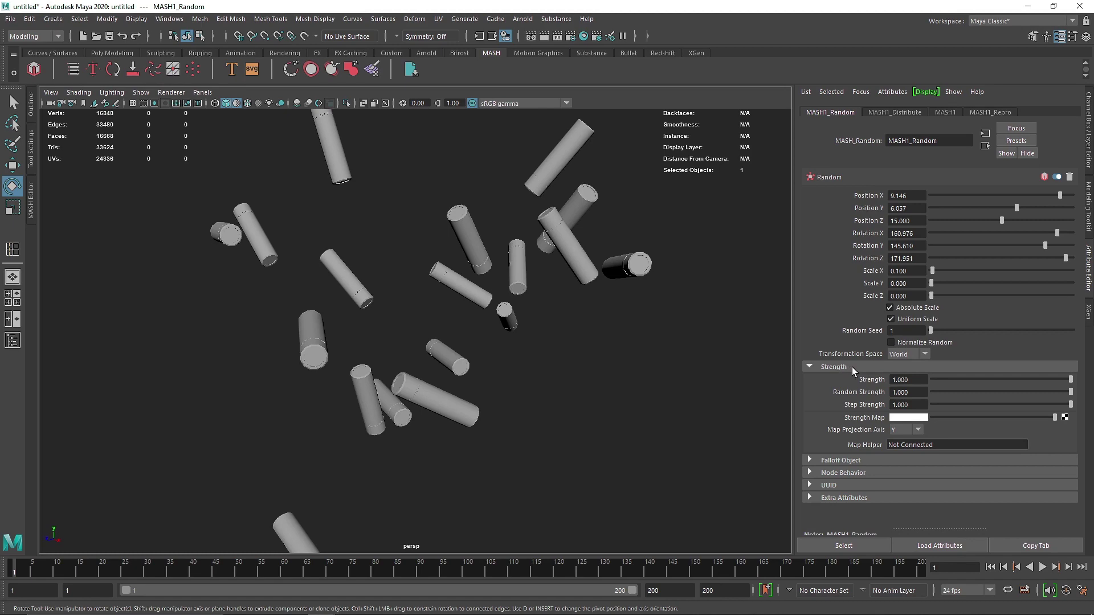
click(837, 366)
drag(930, 331, 934, 331)
alt+drag(490, 331, 444, 302)
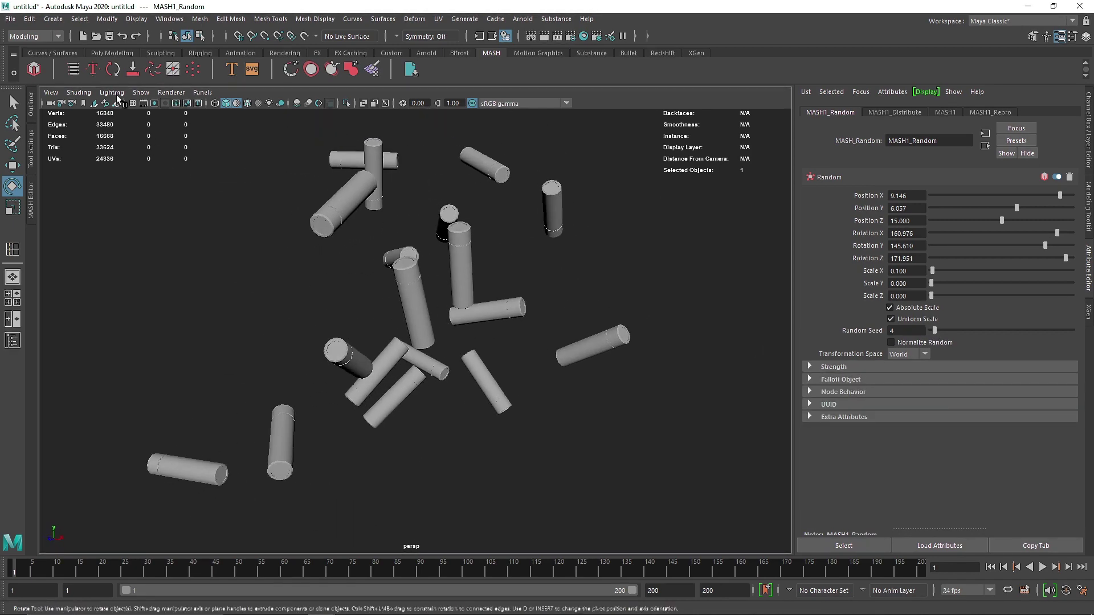
Create a camera and place it in front of the cylinders with Translate Z 45.
click(55, 19)
mouse_move(100, 94)
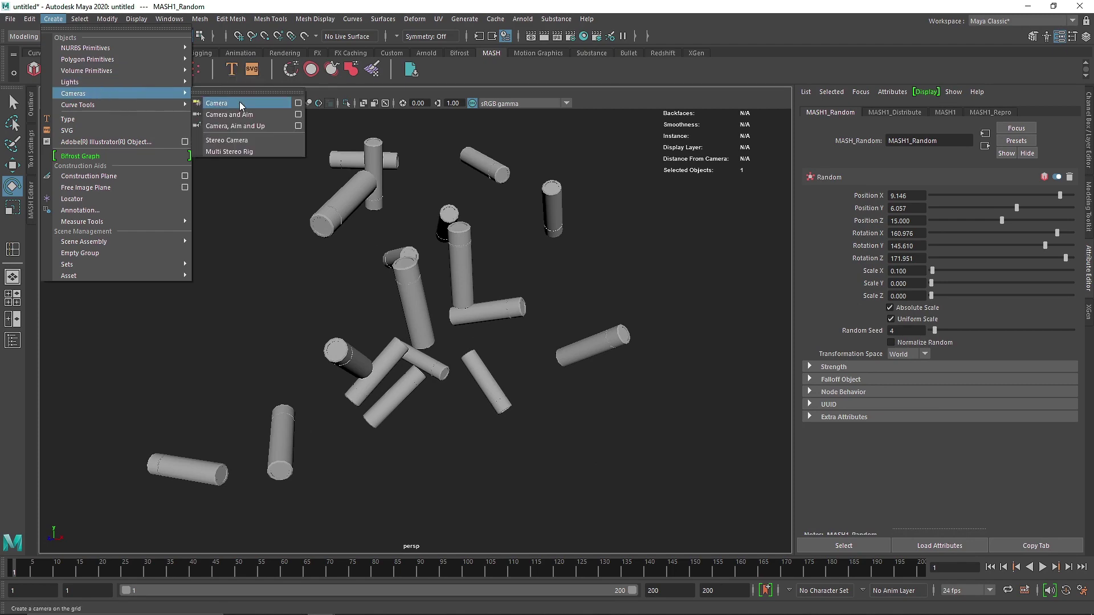
click(239, 104)
scroll(397, 355, down, 6)
key(w)
drag(397, 354, 234, 389)
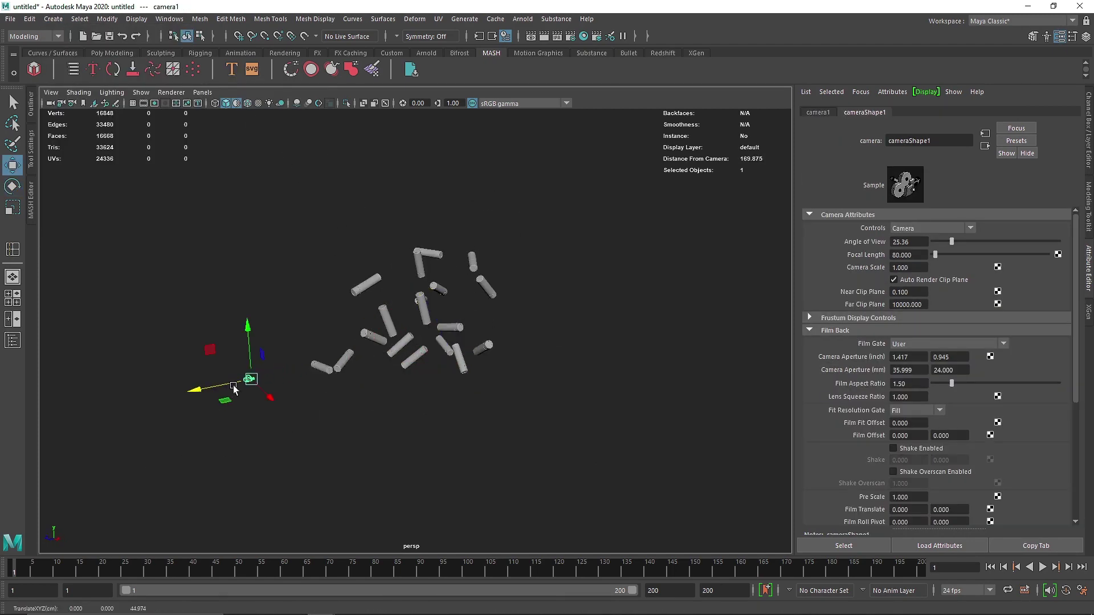
key(ctrl+a)
double_click(1057, 143)
text(45)
key(Return)
Look through camera1 and frame the cylinders with Translate Z 148 and Translate Y 8.
click(204, 93)
mouse_move(256, 104)
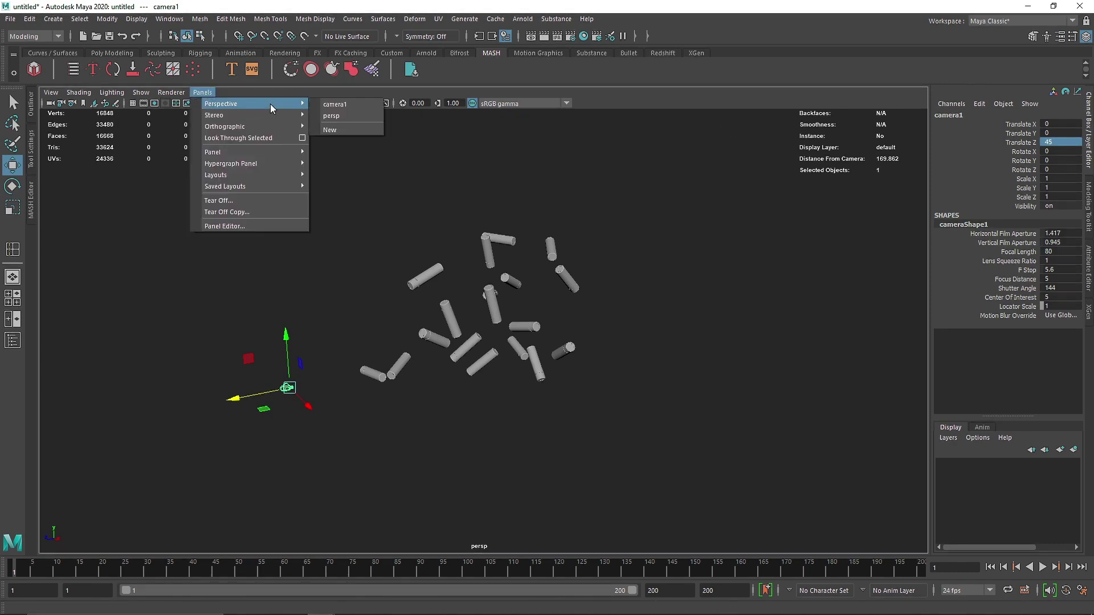
click(342, 114)
mouse_move(1052, 141)
middle_down()
mouse_move(1083, 142)
mouse_move(1051, 141)
mouse_move(1052, 130)
middle_up()
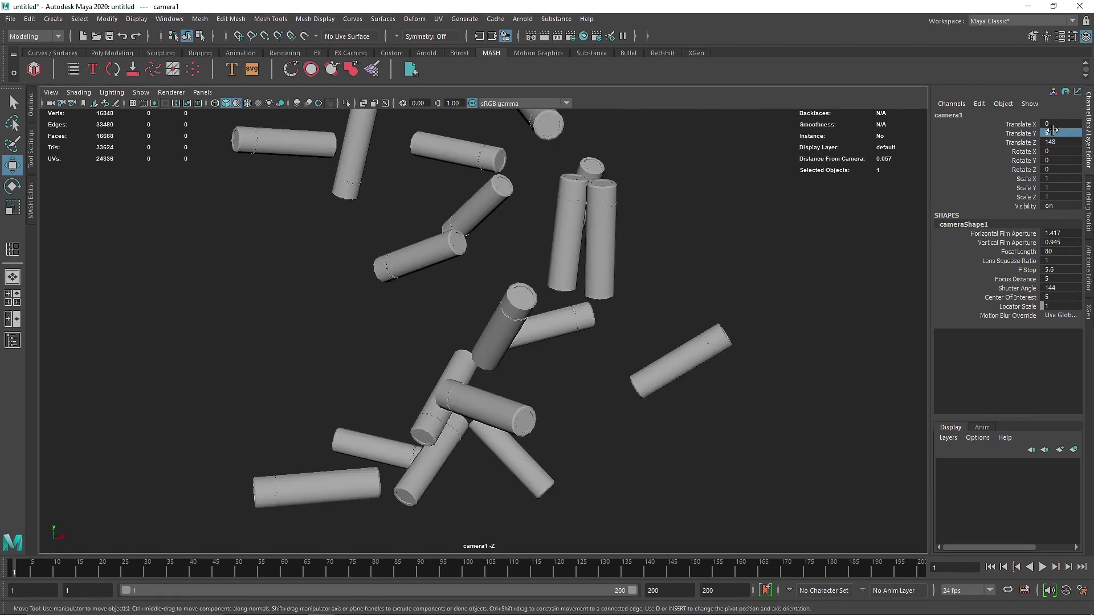
click(1058, 131)
key(Return)
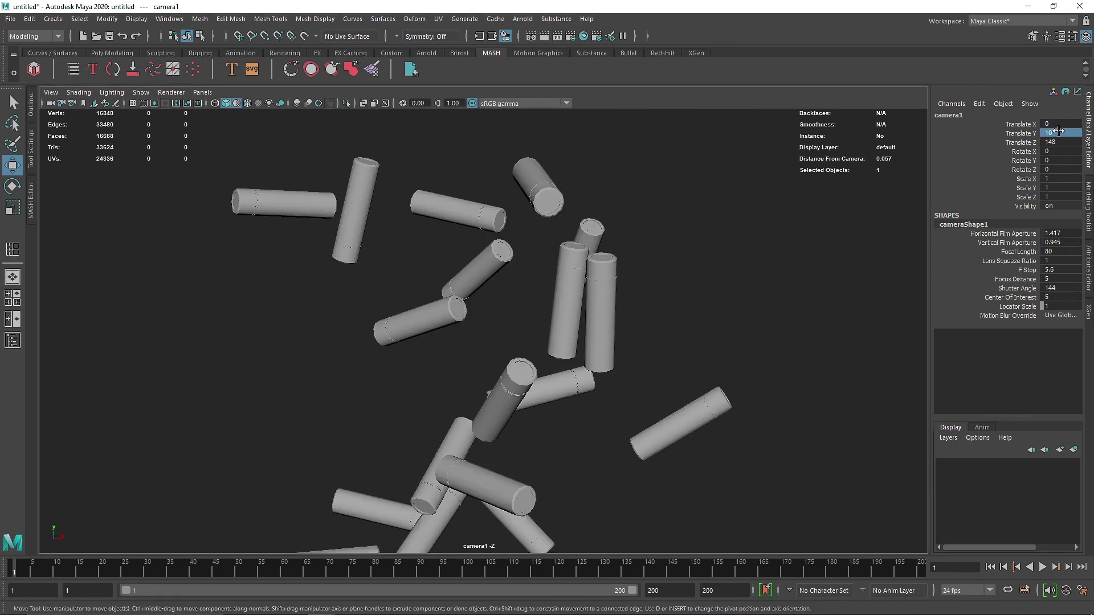
click(1050, 132)
text(8)
key(Return)
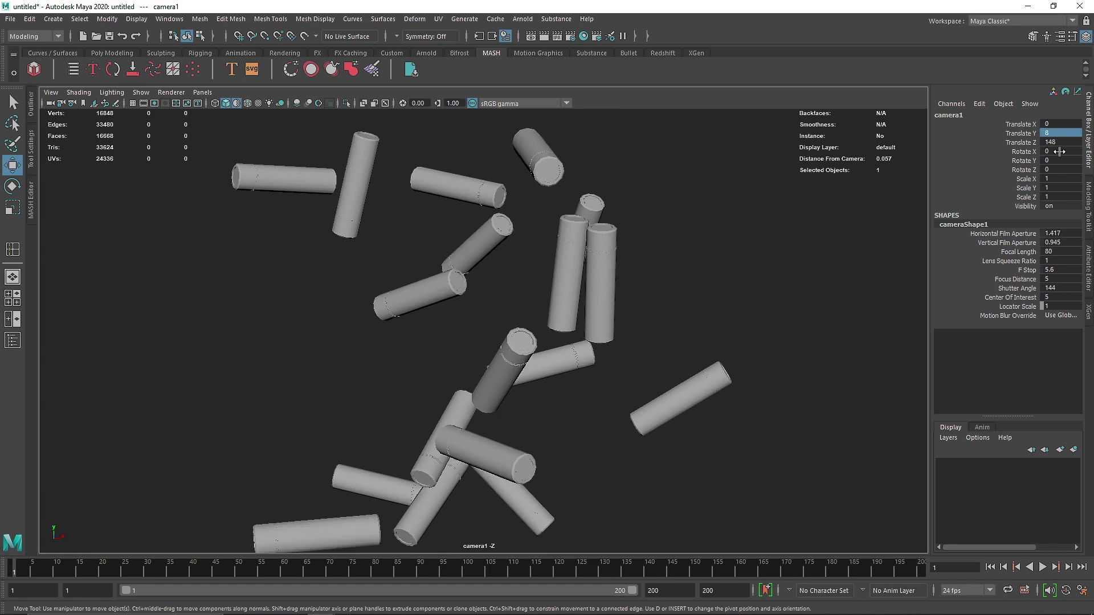
Bring the camera closer with Translate Z 101 and lower it to Translate Y 6.
ctrl+drag(1057, 146, 1056, 139)
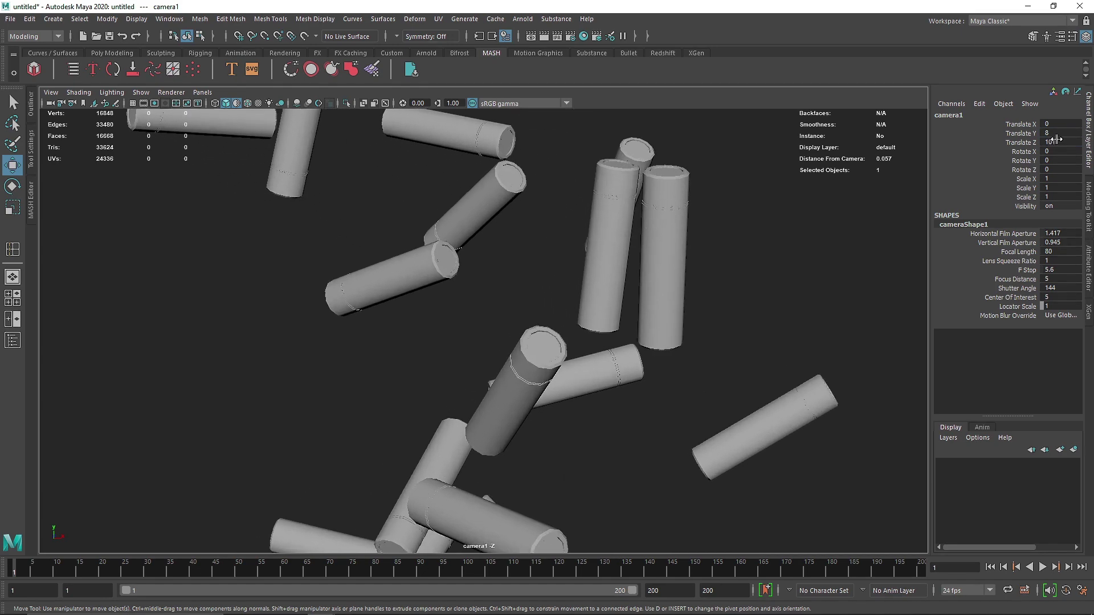
click(1056, 134)
text(5)
key(Return)
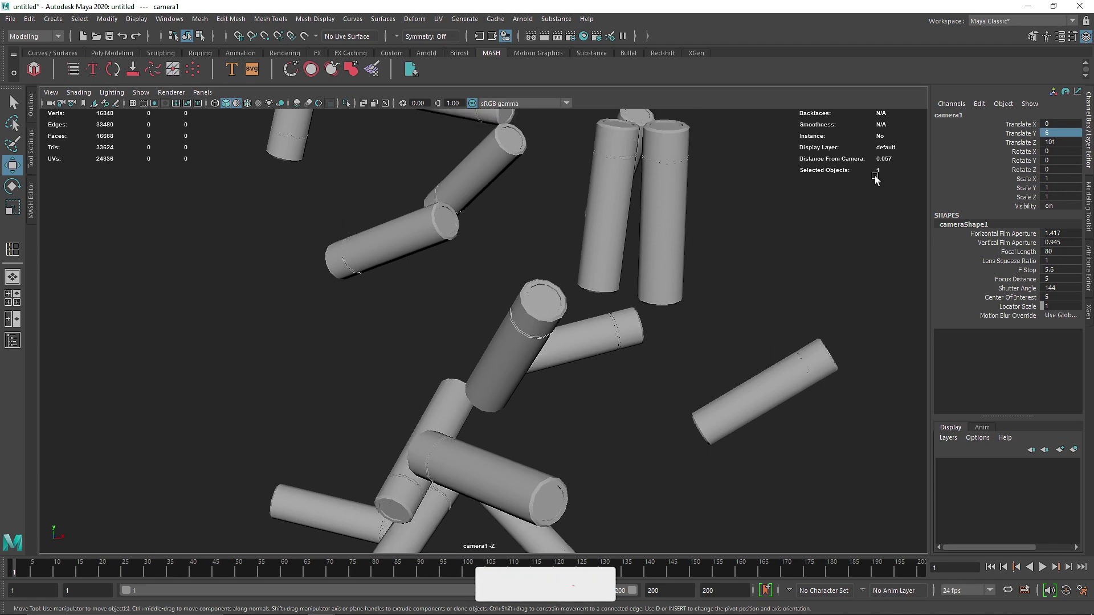
Select the duplicated cylinder mesh and turn on its smooth mesh preview.
click(718, 224)
click(681, 232)
key(3)
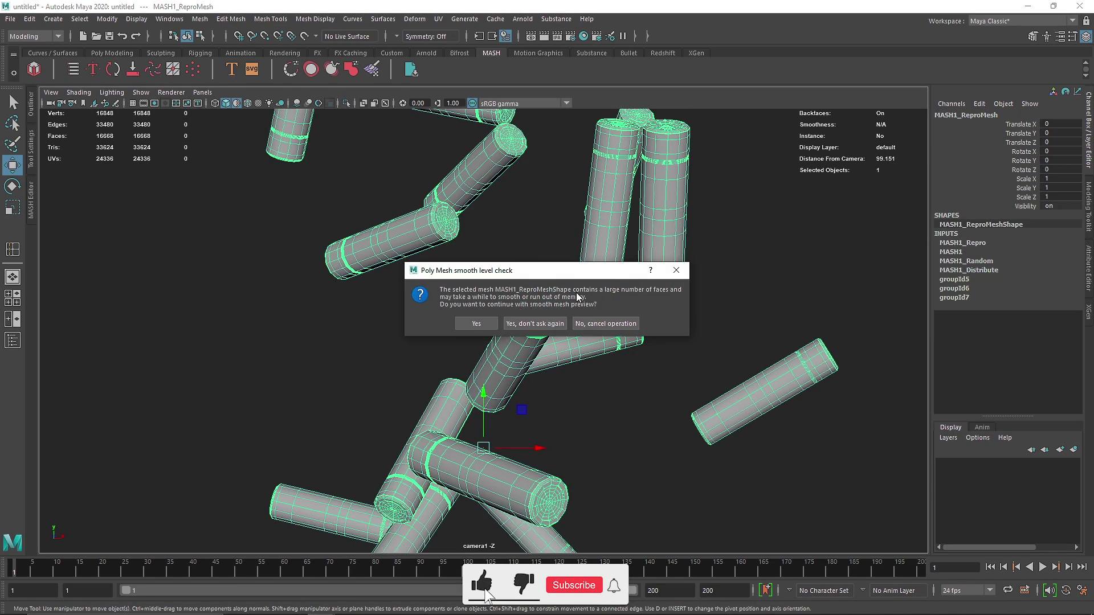
click(603, 324)
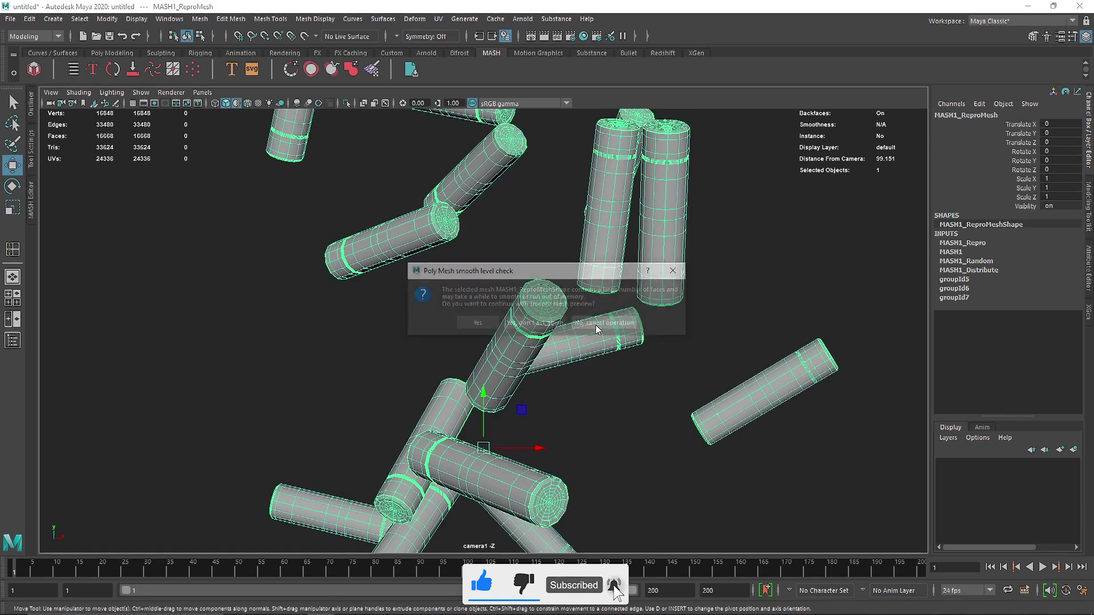
click(607, 324)
key(3)
click(543, 324)
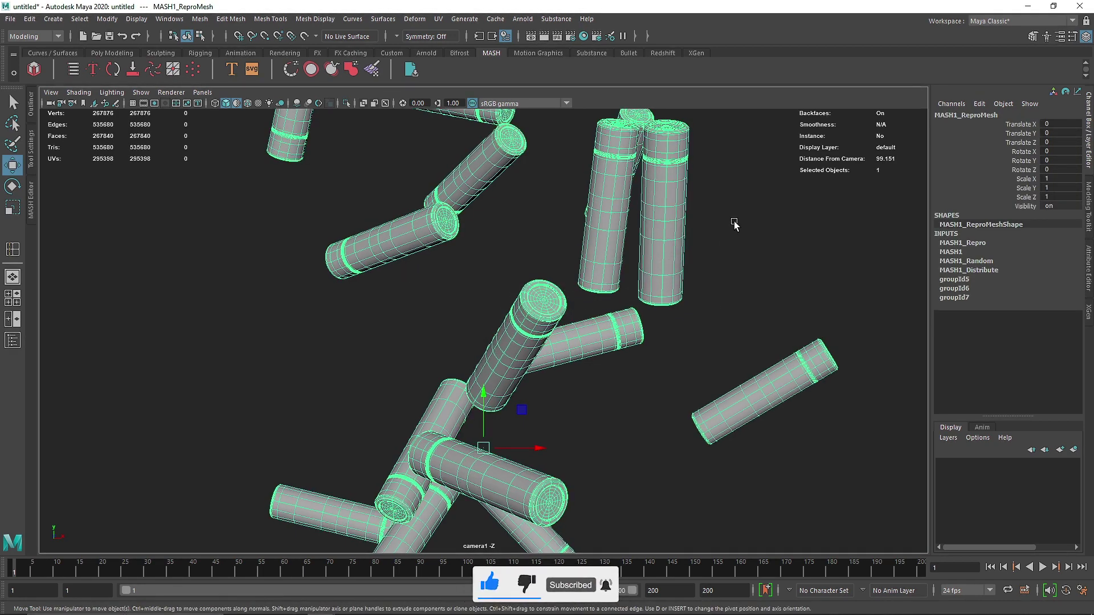
Reselect the MASH mesh and set its Random node to Position X 10 and Random Seed 19.
click(735, 225)
click(674, 252)
key(ctrl+a)
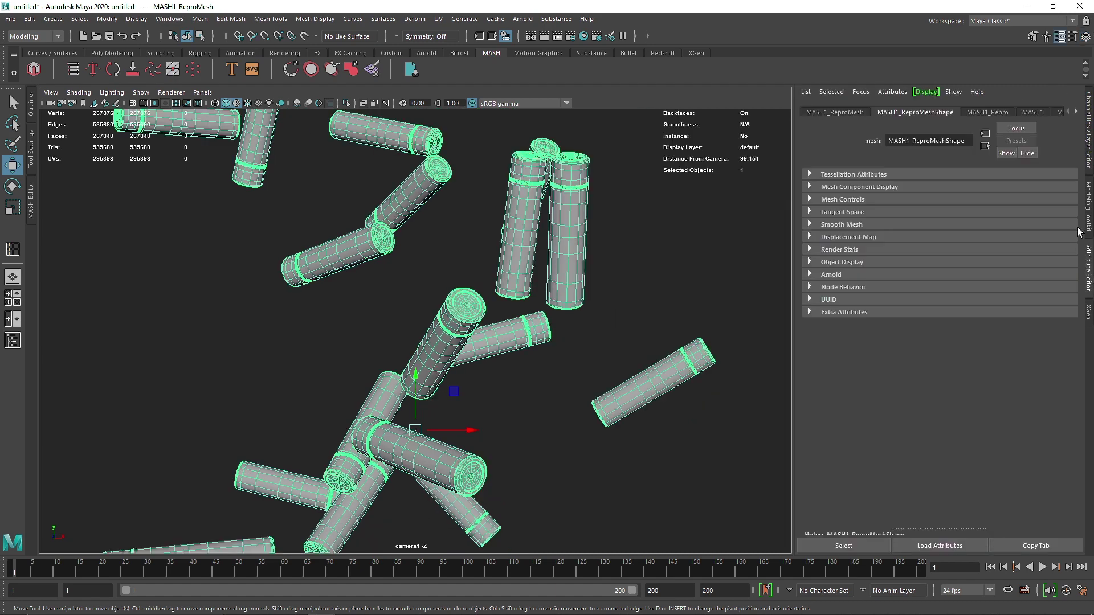
click(1032, 113)
scroll(1044, 111, down, 2)
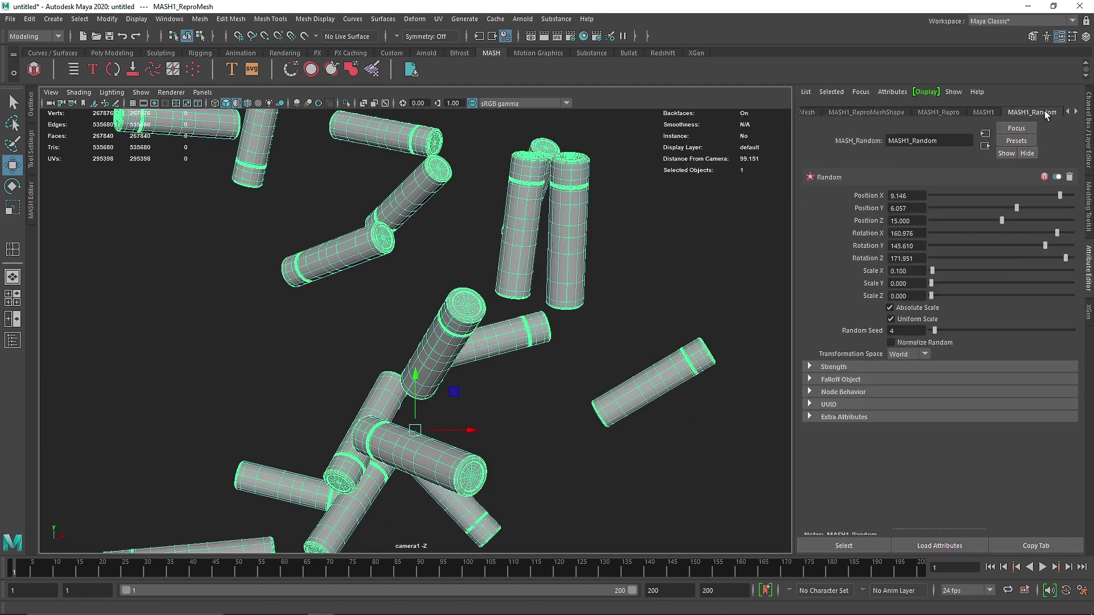
click(977, 111)
drag(944, 192, 1075, 194)
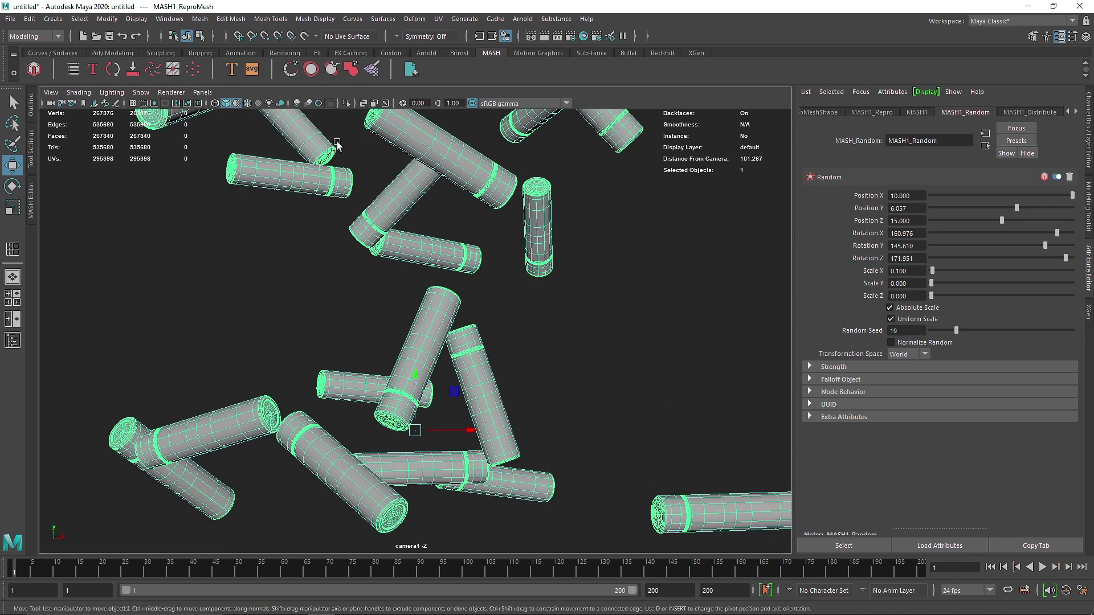
Display the resolution gate in the camera1 view.
click(202, 92)
mouse_move(239, 104)
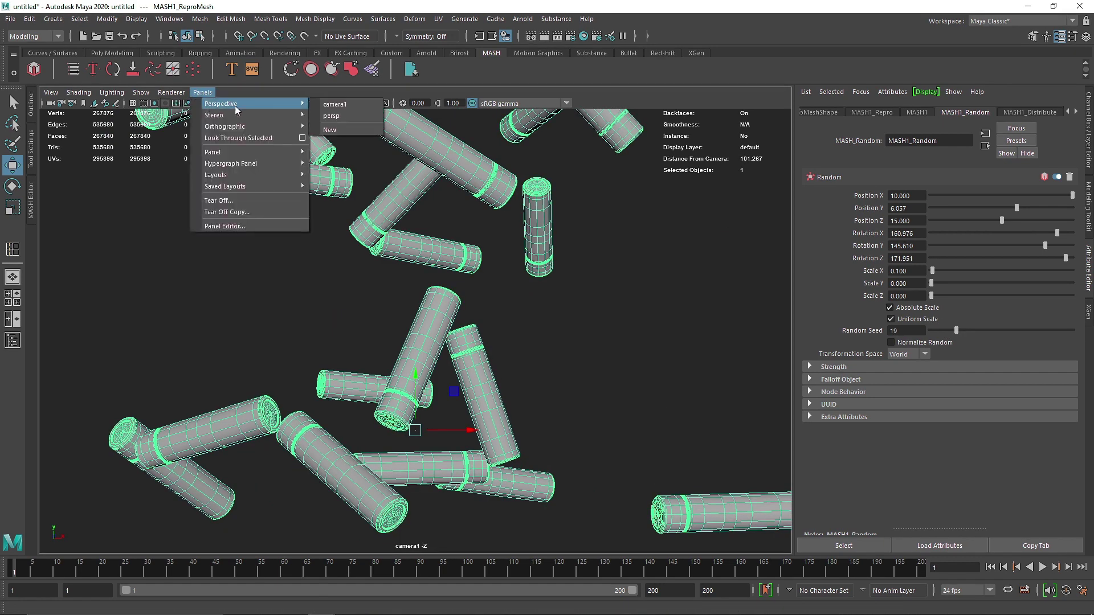
click(264, 83)
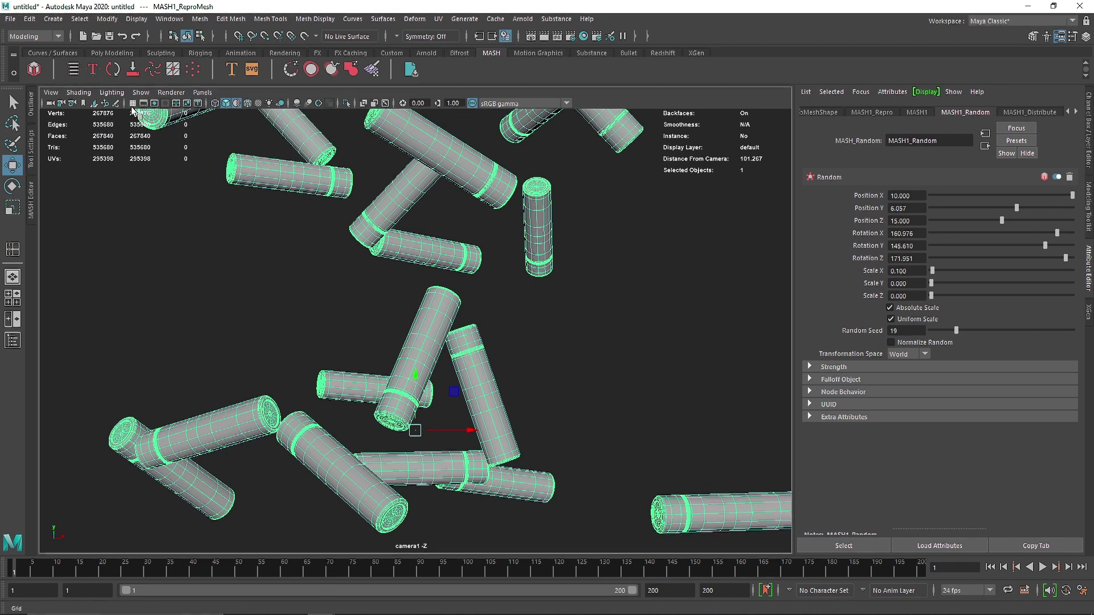
click(154, 103)
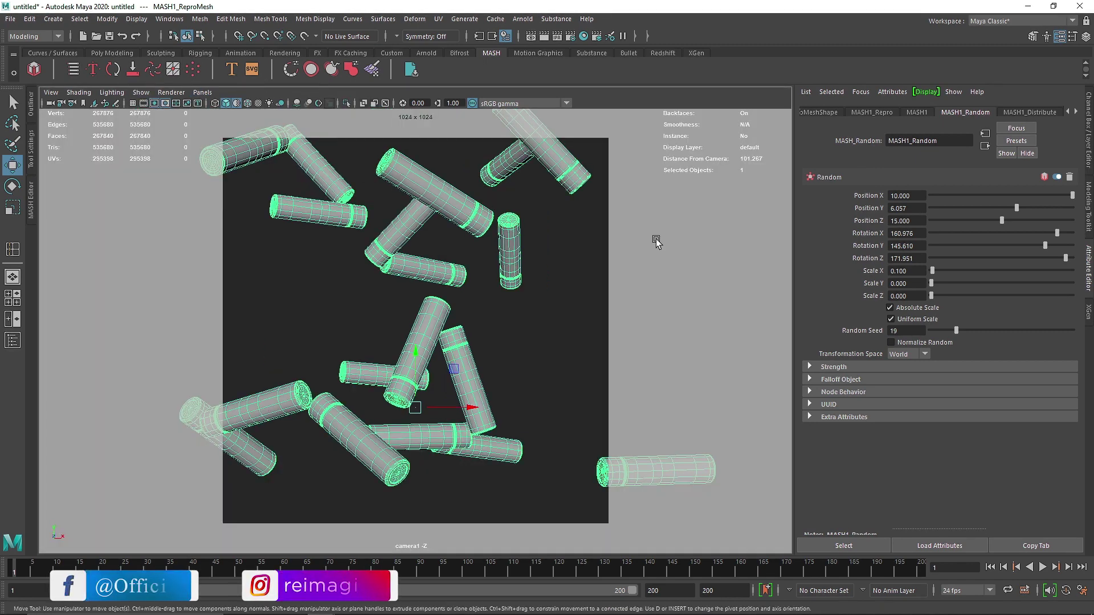
Set the Random Seed to 41 and inspect the new arrangement of cylinders inside the gate.
click(963, 329)
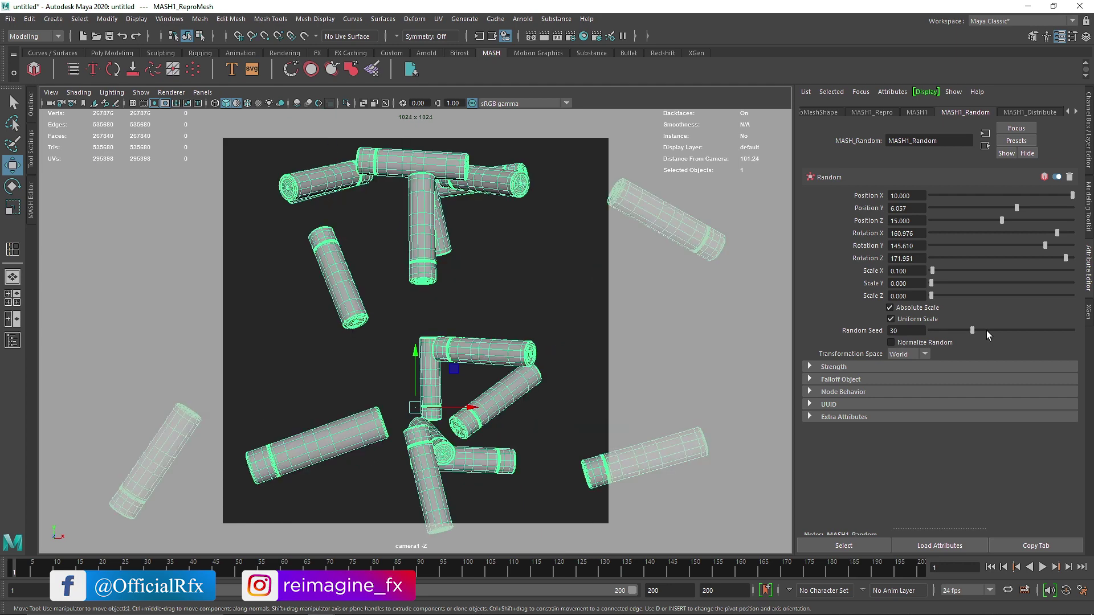
click(523, 254)
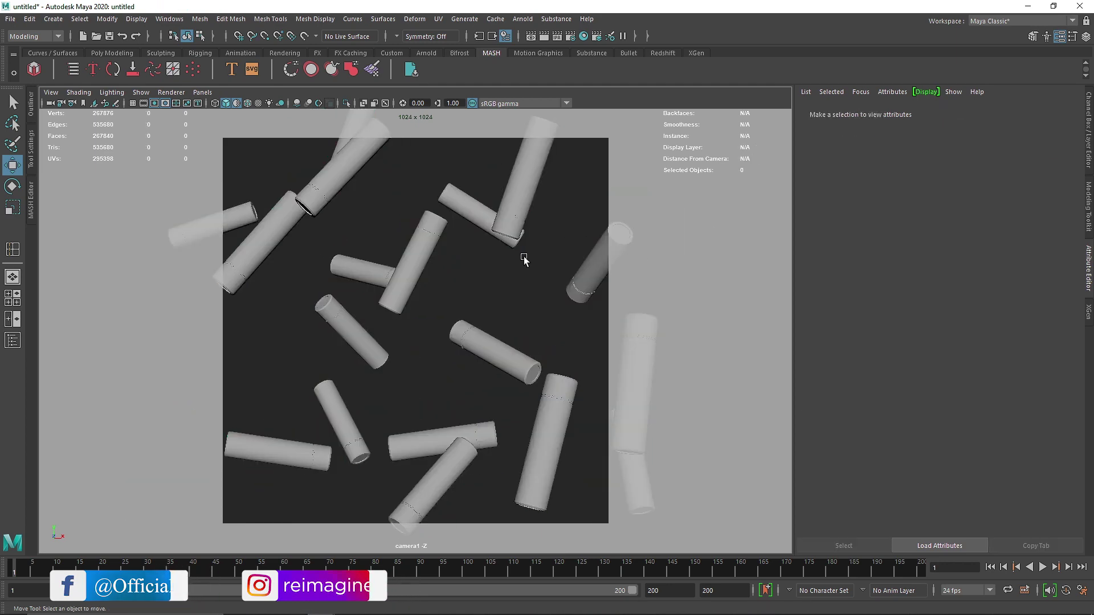
click(410, 255)
click(466, 266)
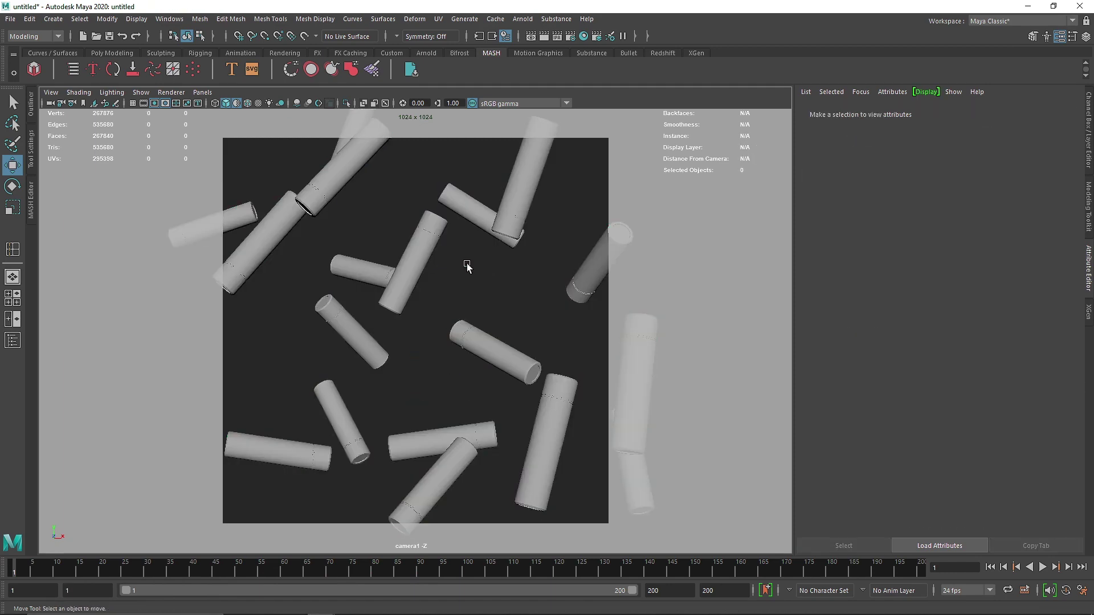
click(428, 240)
Create a locator, raise it toward the middle of the cylinders and scale it up.
click(55, 21)
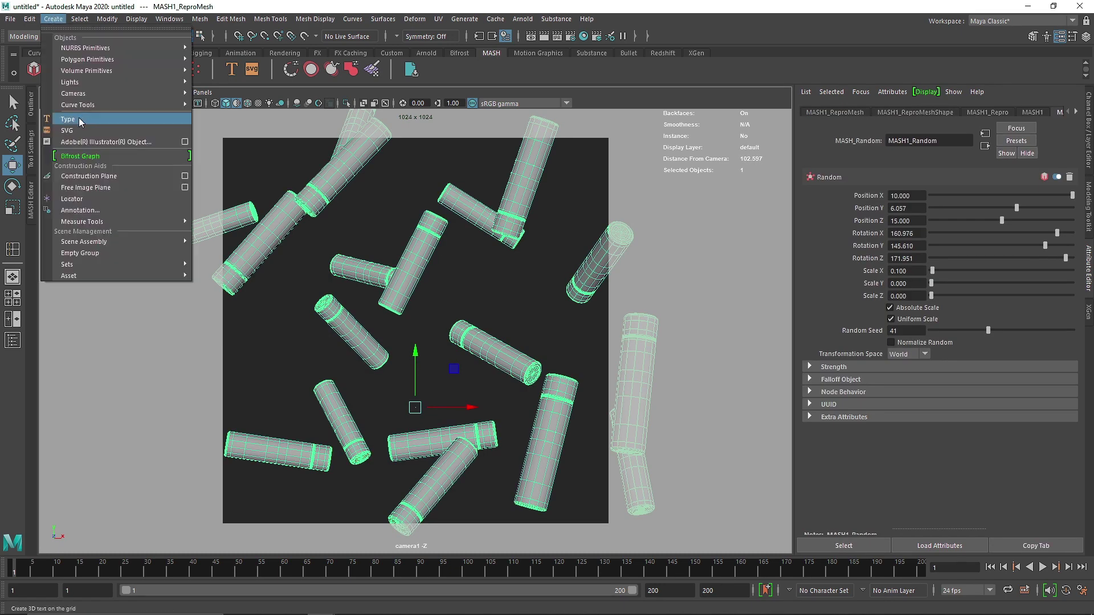
click(83, 201)
drag(415, 376, 423, 240)
key(space)
scroll(434, 325, up, 8)
alt+drag(456, 300, 292, 319)
key(r)
drag(421, 304, 489, 318)
alt+drag(373, 319, 522, 300)
Reposition the locator at the cylinder just above the centre of the frame, using the perspective view.
click(202, 93)
mouse_move(284, 102)
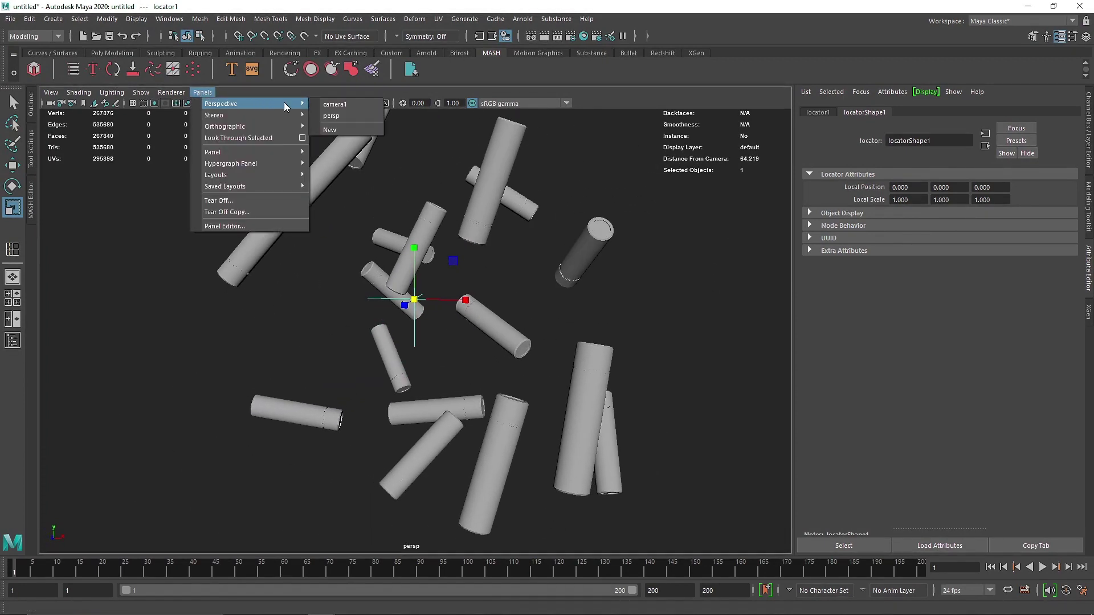
click(330, 119)
key(e)
key(w)
middle_drag(451, 310, 459, 214)
key(space)
drag(459, 221, 379, 287)
scroll(409, 215, up, 6)
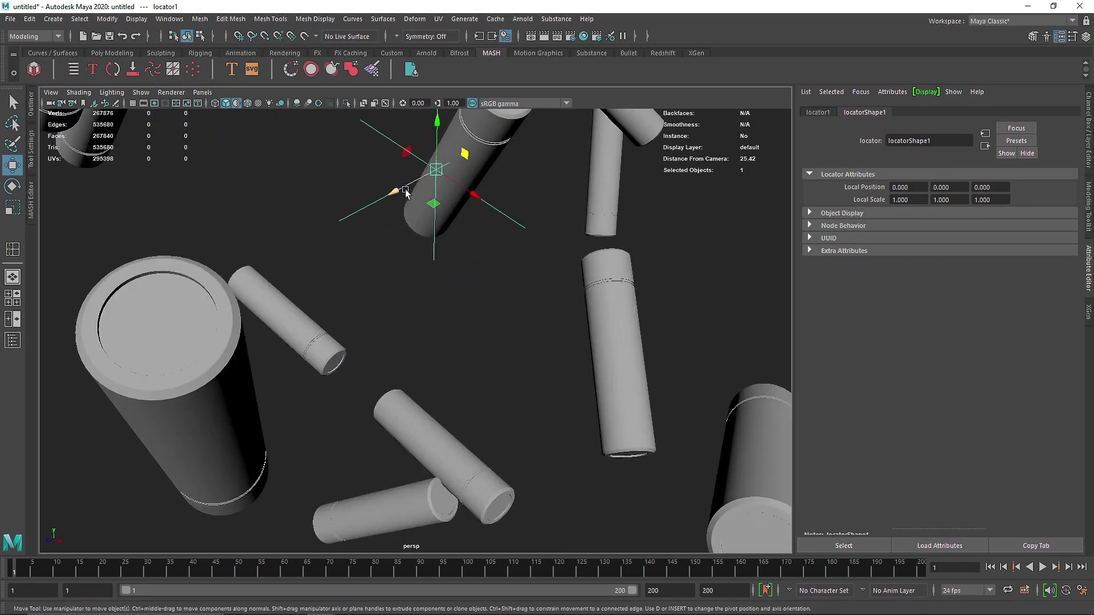
alt+drag(416, 182, 488, 190)
Look through camera1 again and open its shape attributes in a separate window with Camera Attributes collapsed.
click(202, 92)
mouse_move(283, 104)
click(336, 103)
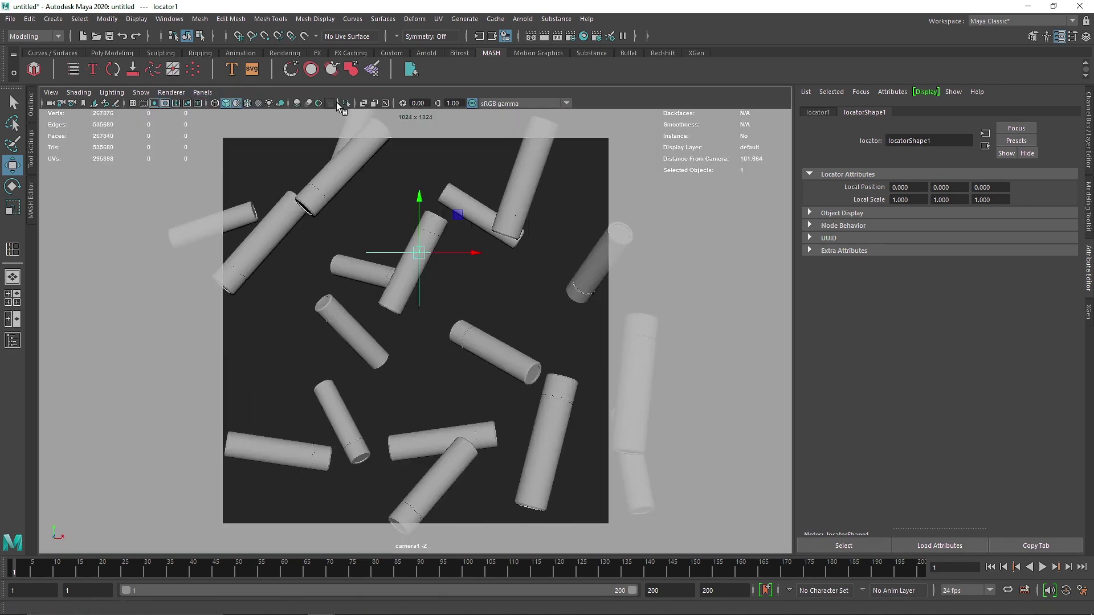
click(53, 104)
click(1036, 546)
drag(531, 223, 385, 151)
click(264, 238)
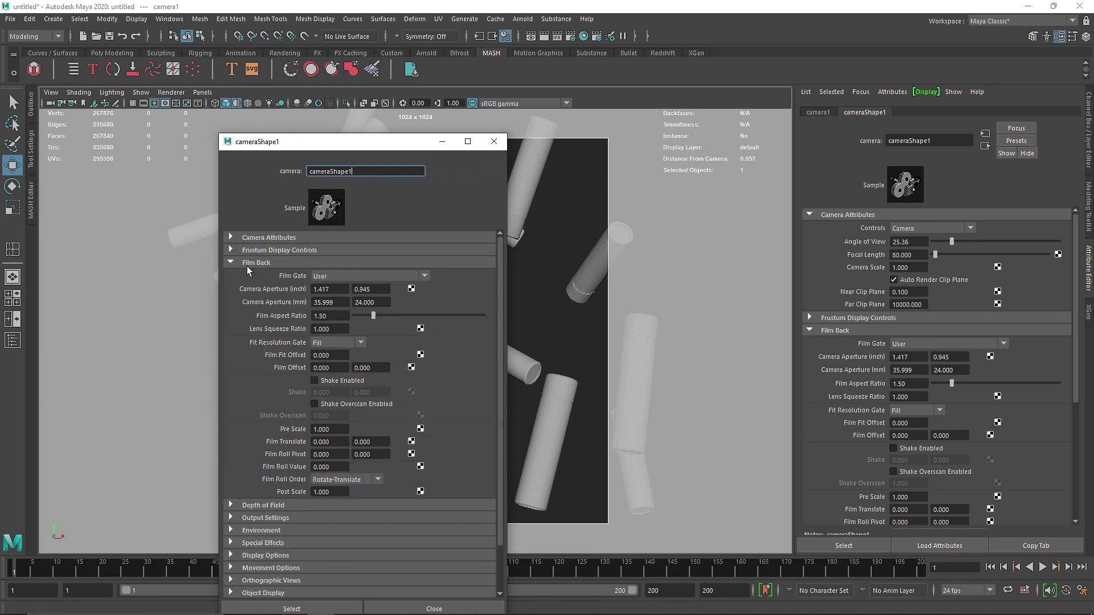
Collapse the Film Back section in the copied camera attributes window and select the locator to show its distance from camera.
click(251, 262)
drag(416, 143, 392, 177)
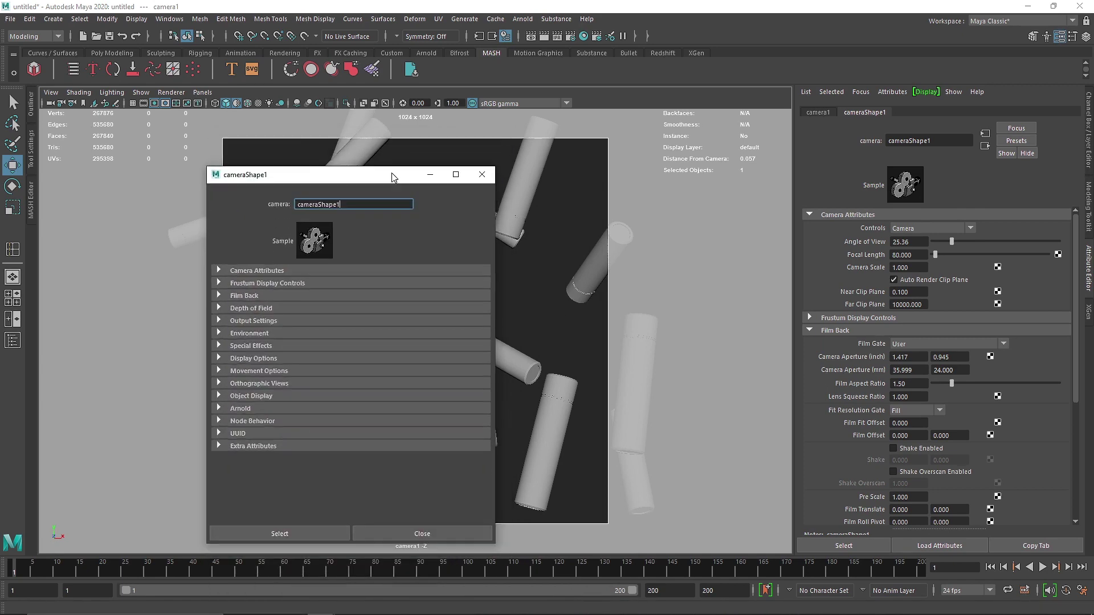
drag(374, 171, 635, 166)
click(447, 251)
drag(553, 178, 317, 182)
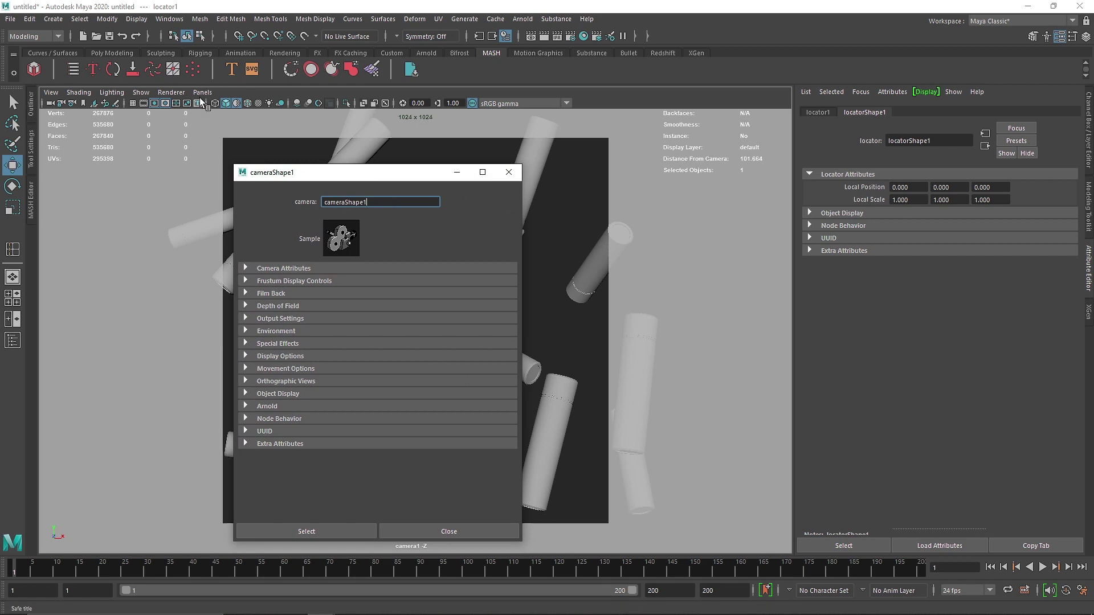
Check the Heads Up Display options that control the Object Details read-out.
click(136, 19)
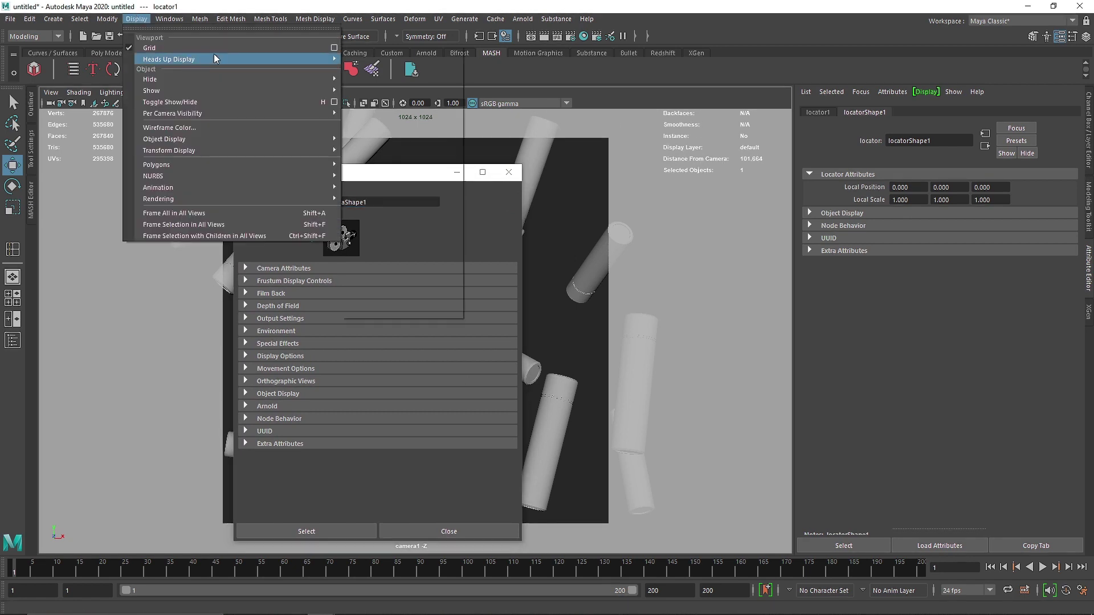
mouse_move(216, 56)
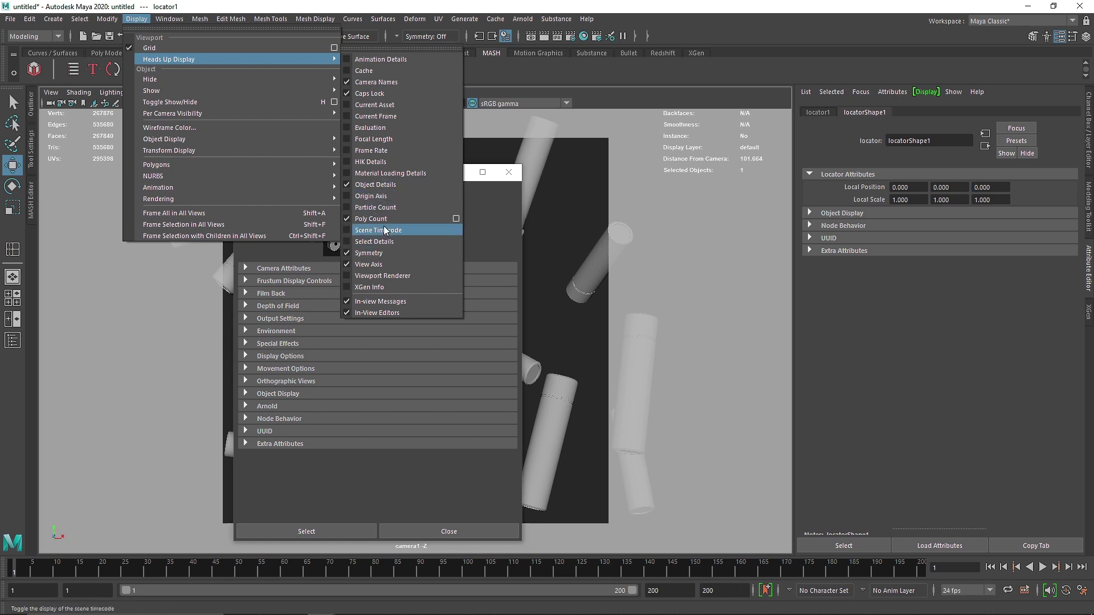
click(488, 210)
Set the Focus Distance in cameraShape1's Arnold attributes to 101.664.
click(279, 407)
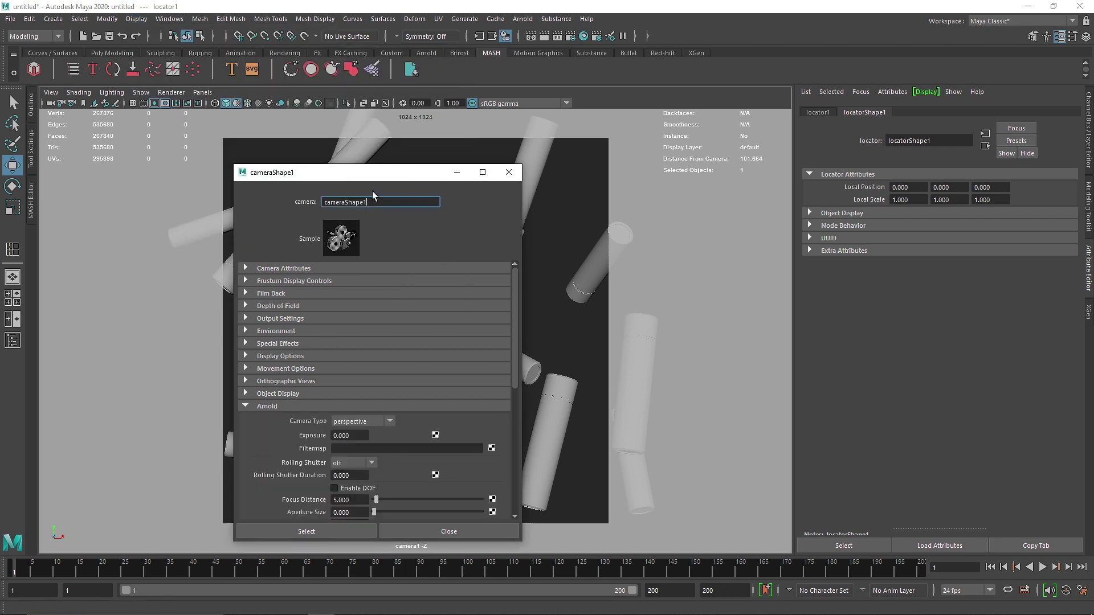
drag(372, 172, 334, 135)
scroll(307, 454, down, 3)
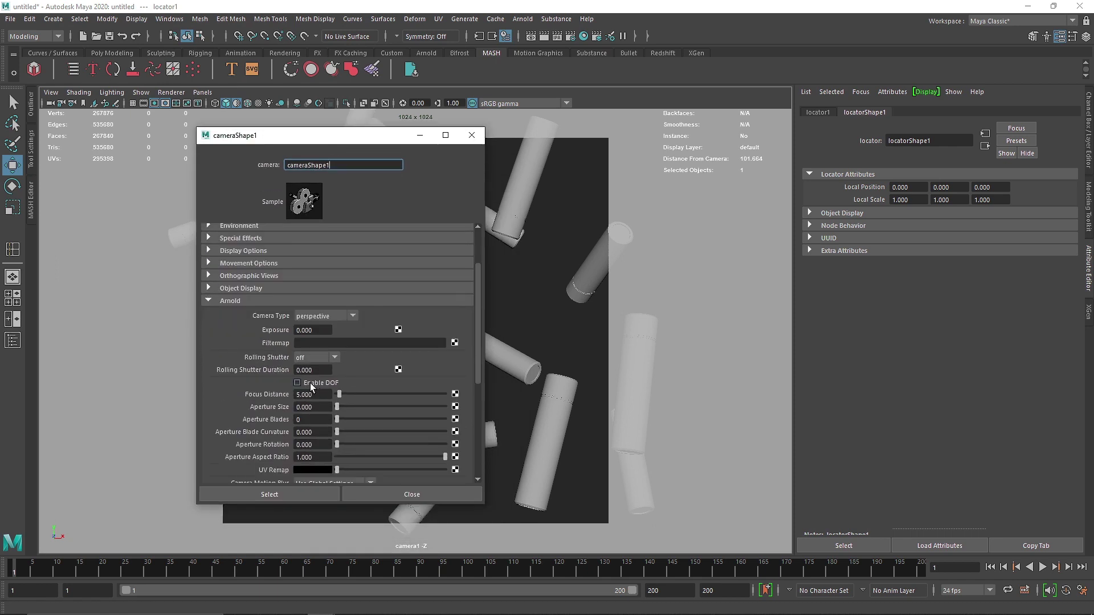
click(323, 394)
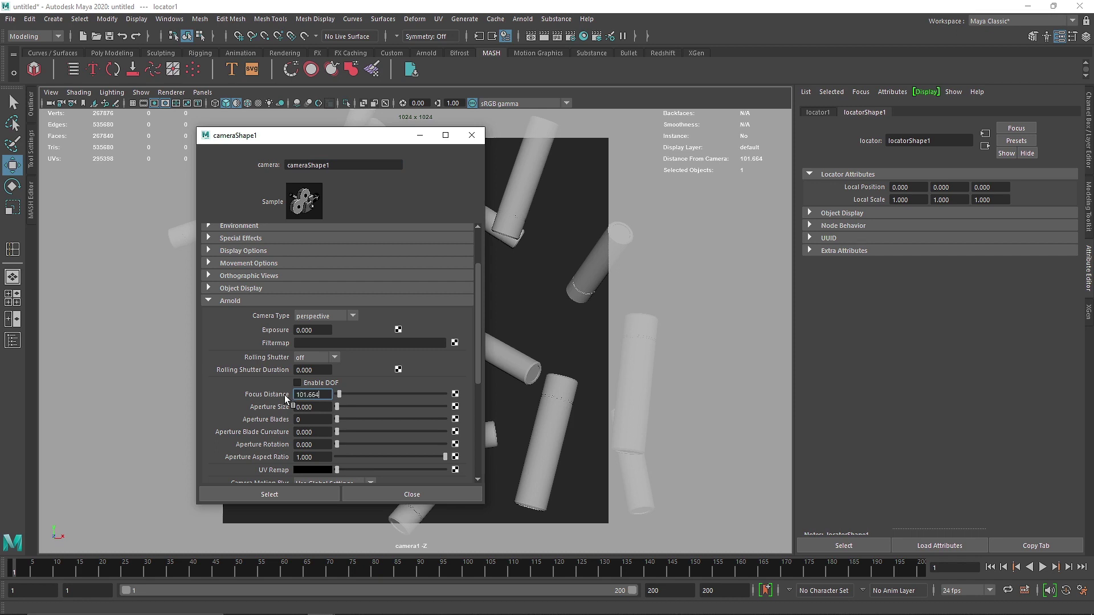
Close the separate camera attributes window and delete the focus locator.
click(472, 135)
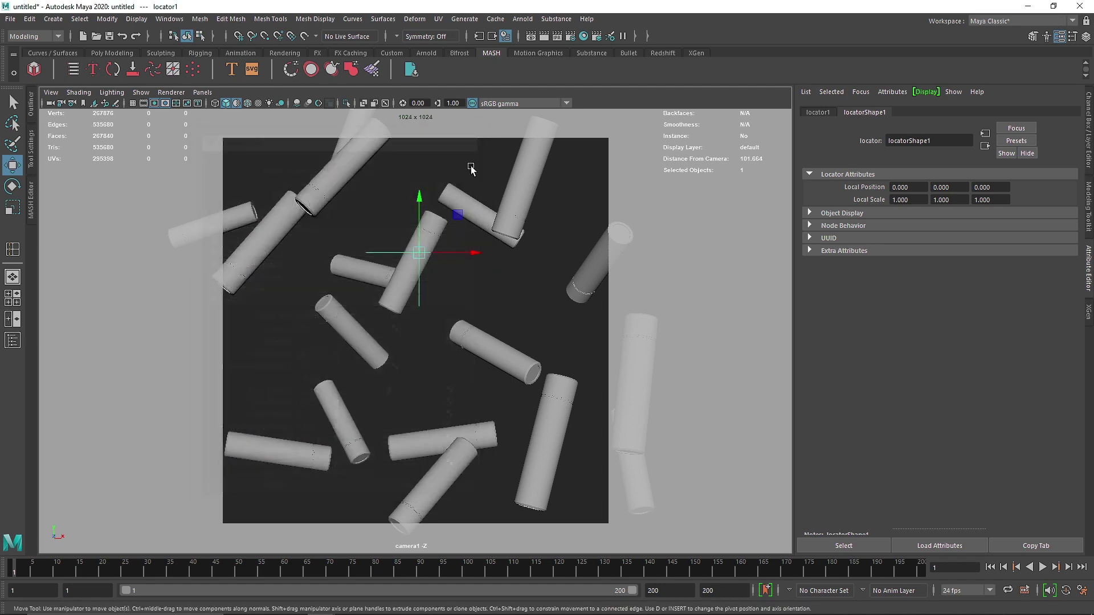
click(437, 275)
click(388, 250)
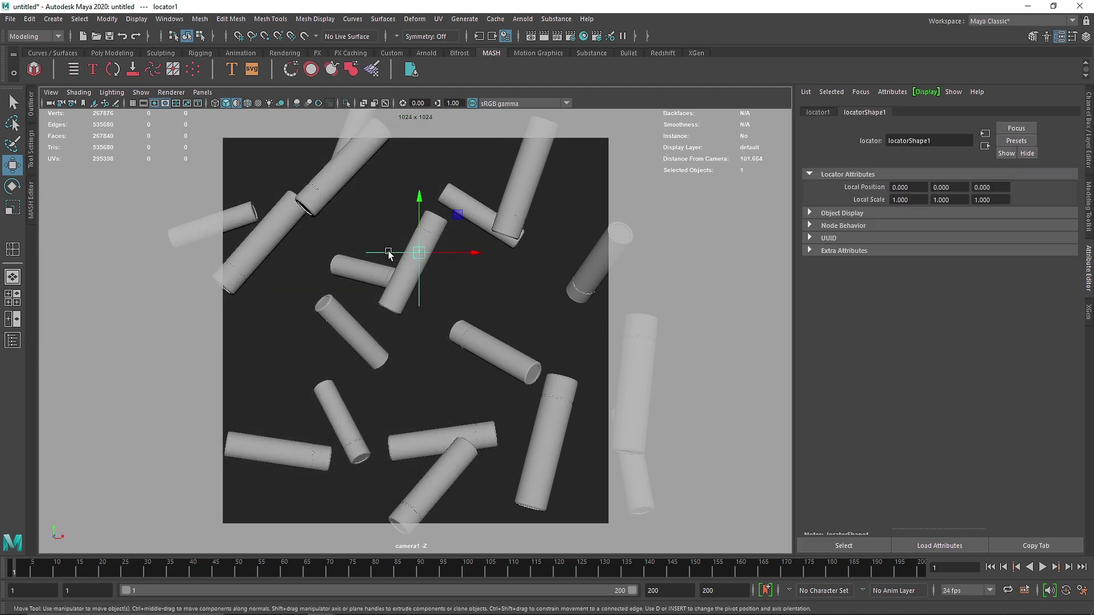
key(Delete)
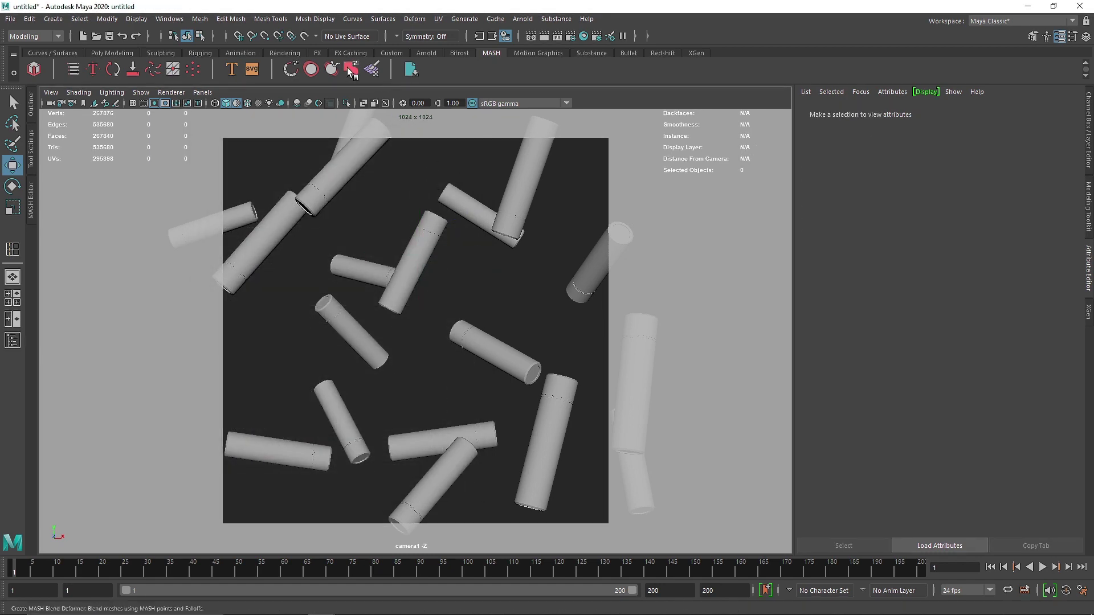
Start a test render of the cylinders in the Arnold RenderView and stop it.
click(426, 53)
click(430, 68)
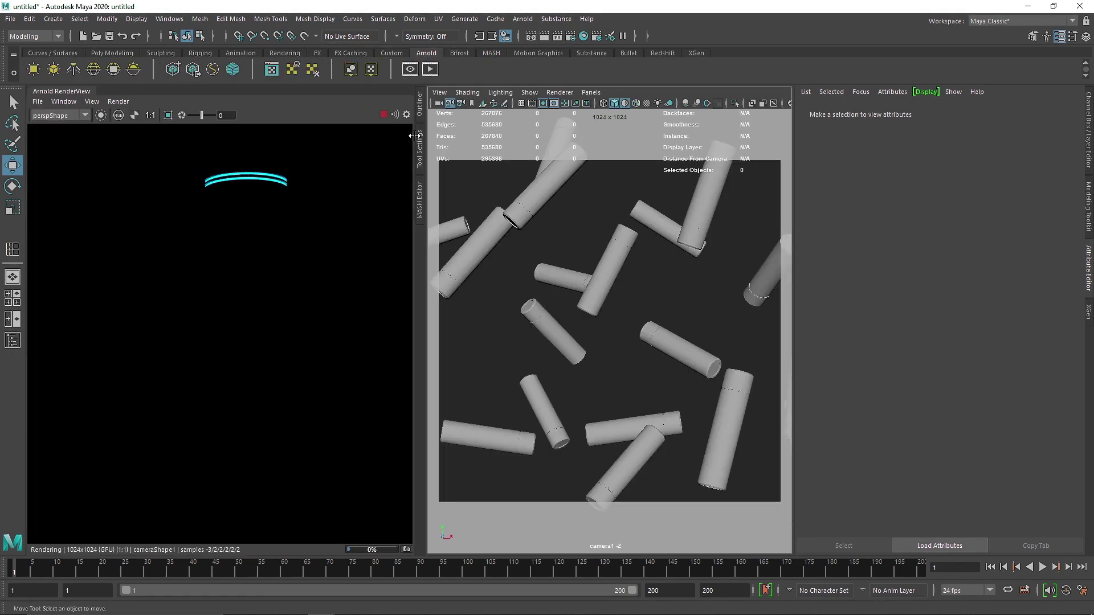
click(383, 115)
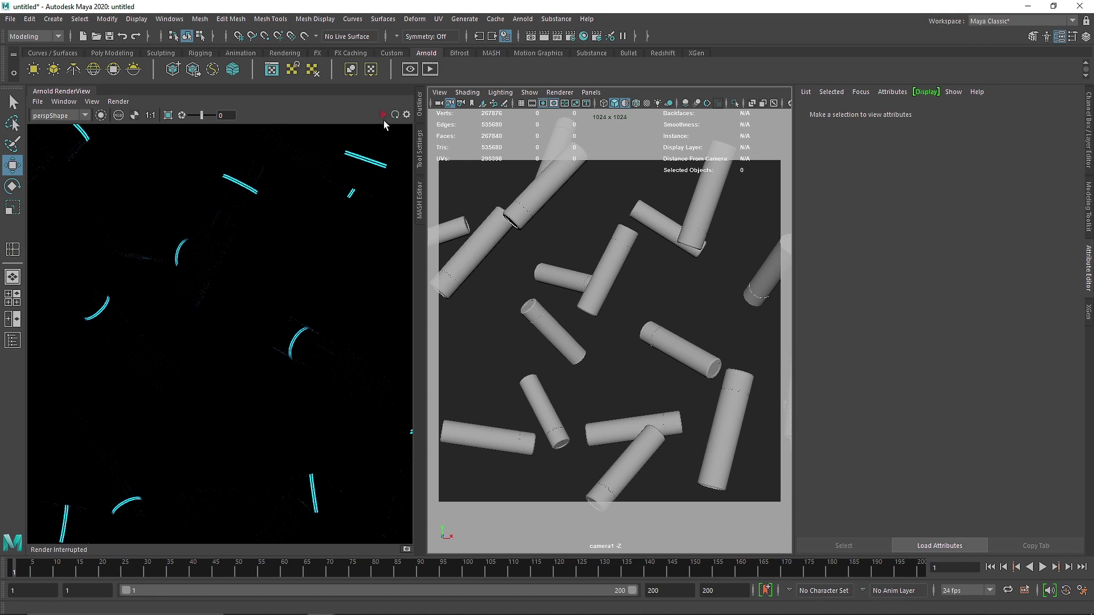
Create an Arnold skydome light and map a file texture to its Color.
click(97, 70)
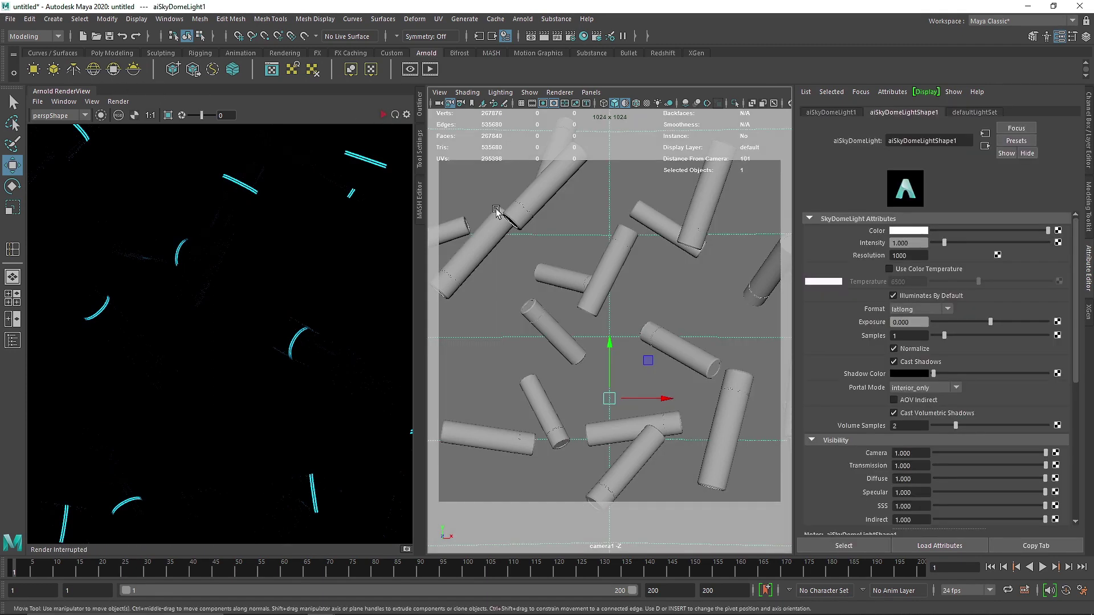
click(1059, 230)
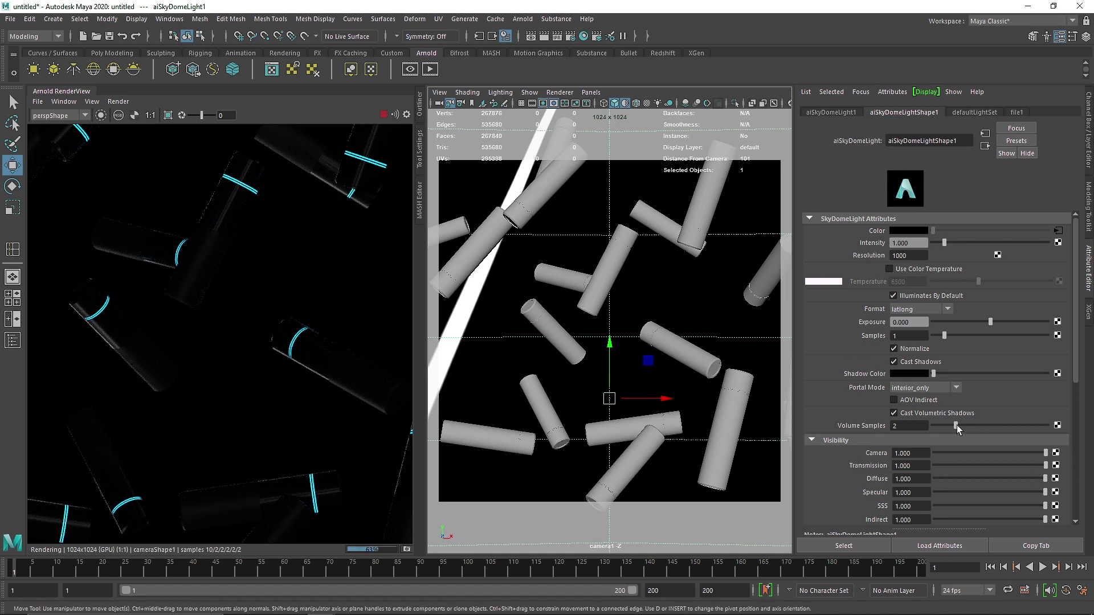
Set the skydome light's Samples to 5, its Diffuse and Specular visibility to 2 and its Camera visibility to 0.
double_click(919, 478)
text(2)
key(Tab)
text(2)
key(Return)
drag(944, 335, 990, 333)
click(937, 453)
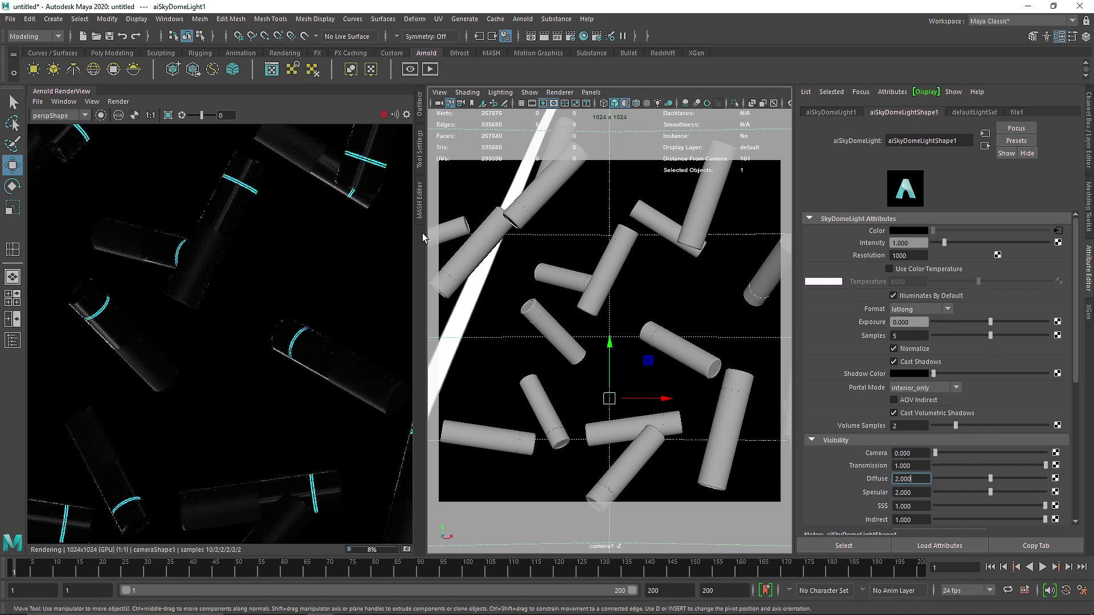
Widen the render view beside the camera viewport and fit the whole rendered frame inside it.
drag(423, 237, 539, 228)
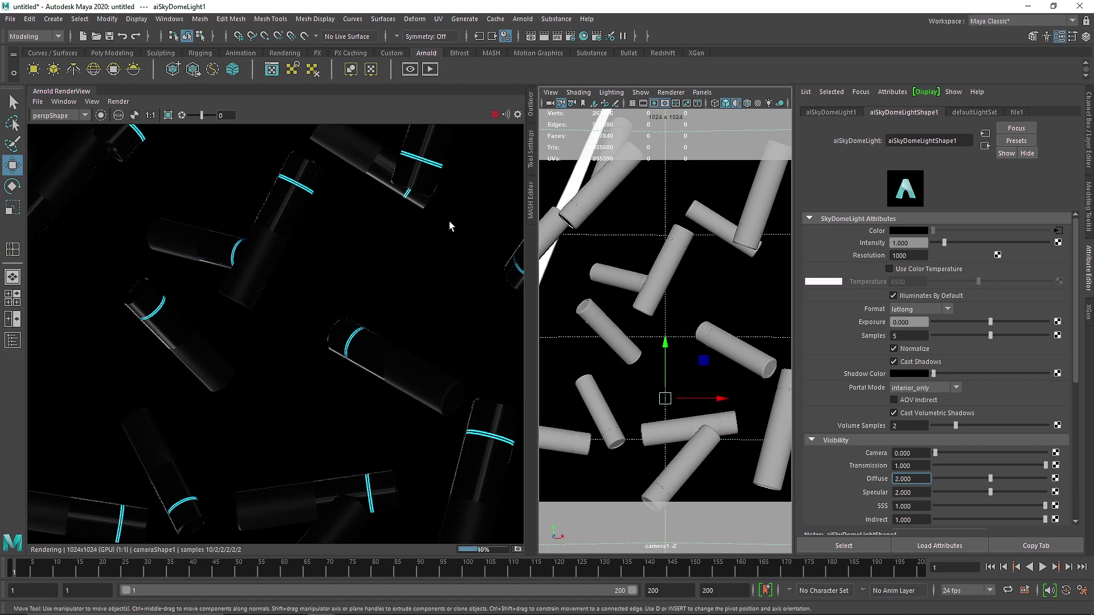
scroll(425, 217, down, 2)
scroll(425, 219, up, 1)
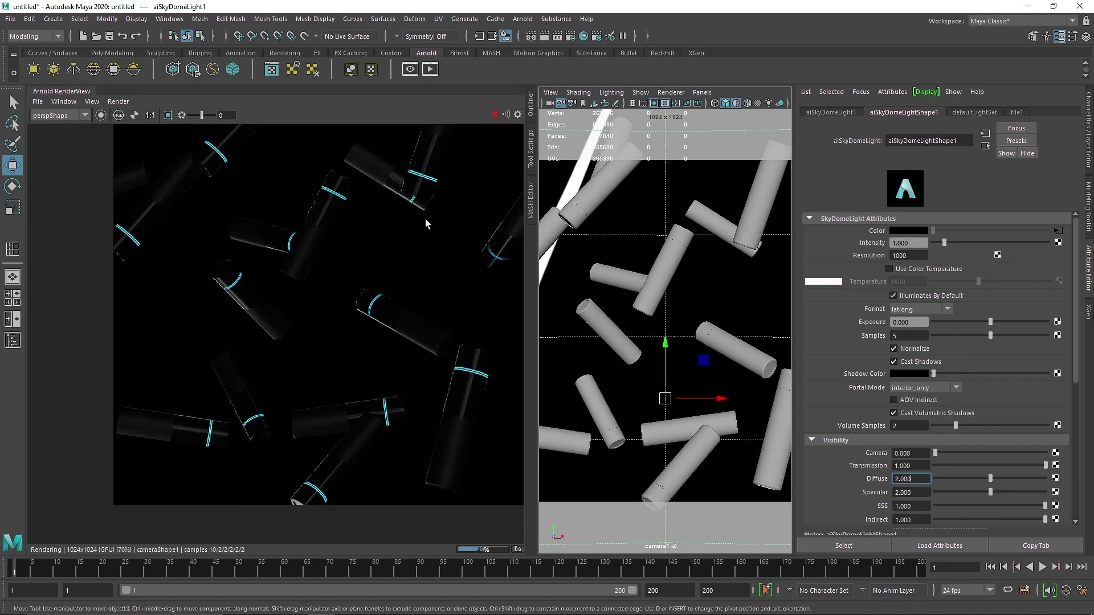
click(594, 269)
key(f)
drag(536, 257, 505, 257)
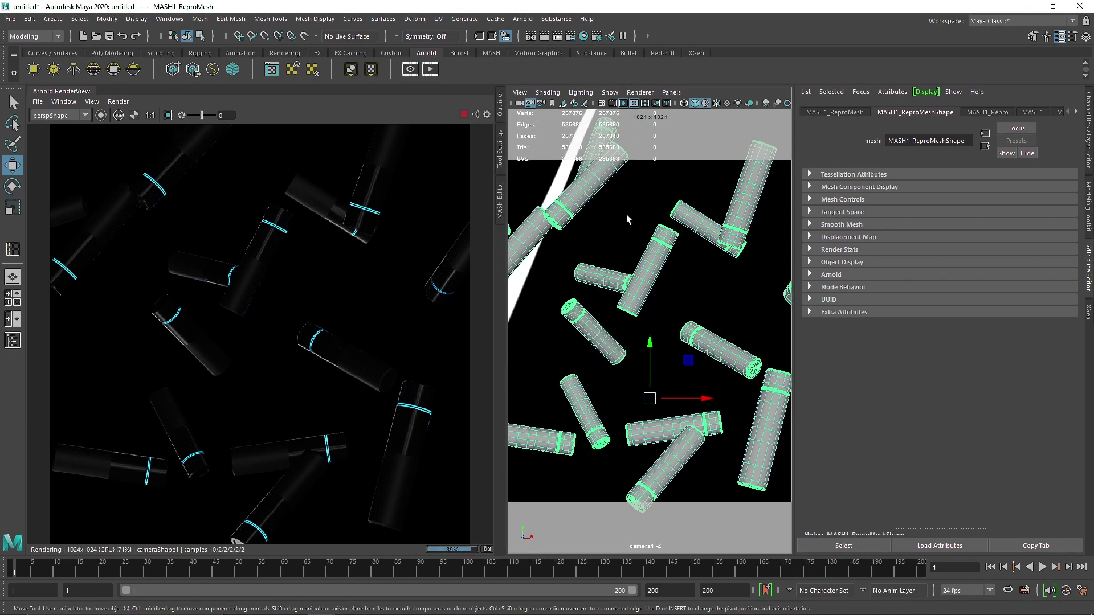
Select the skydome light again and set its Exposure to 1.
click(627, 214)
click(910, 323)
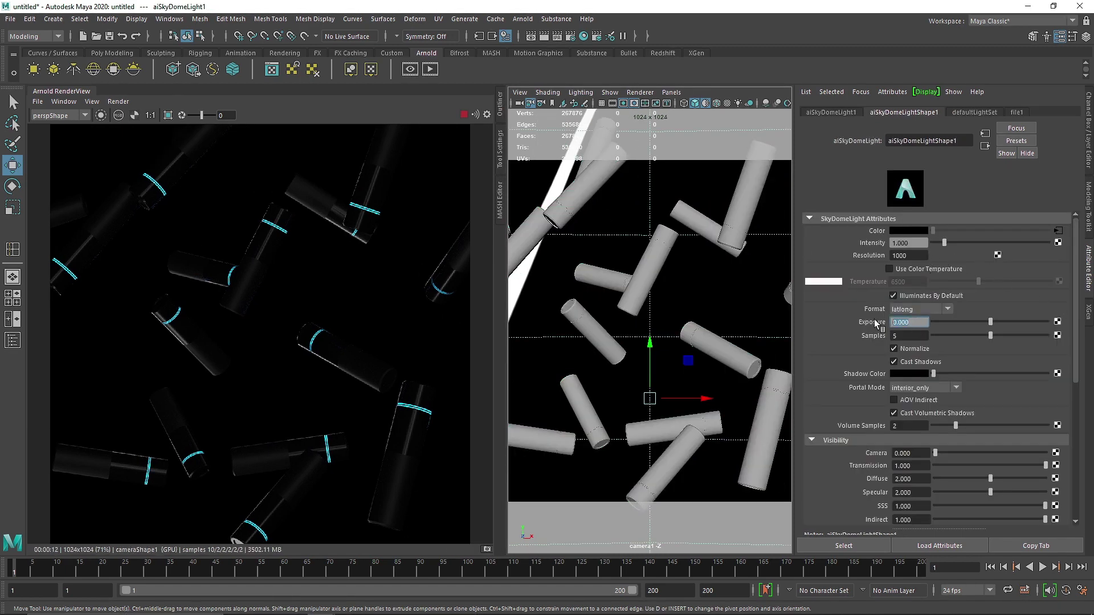
text(1)
key(Return)
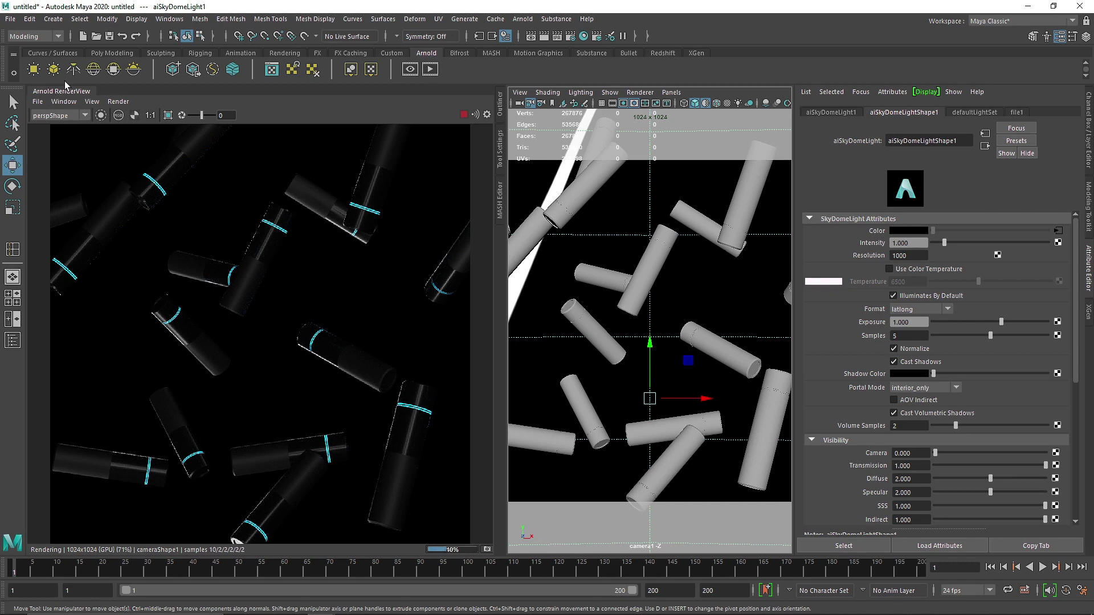
Select camera1, collapse its upper attribute sections and enable depth of field in its Arnold attributes.
click(519, 105)
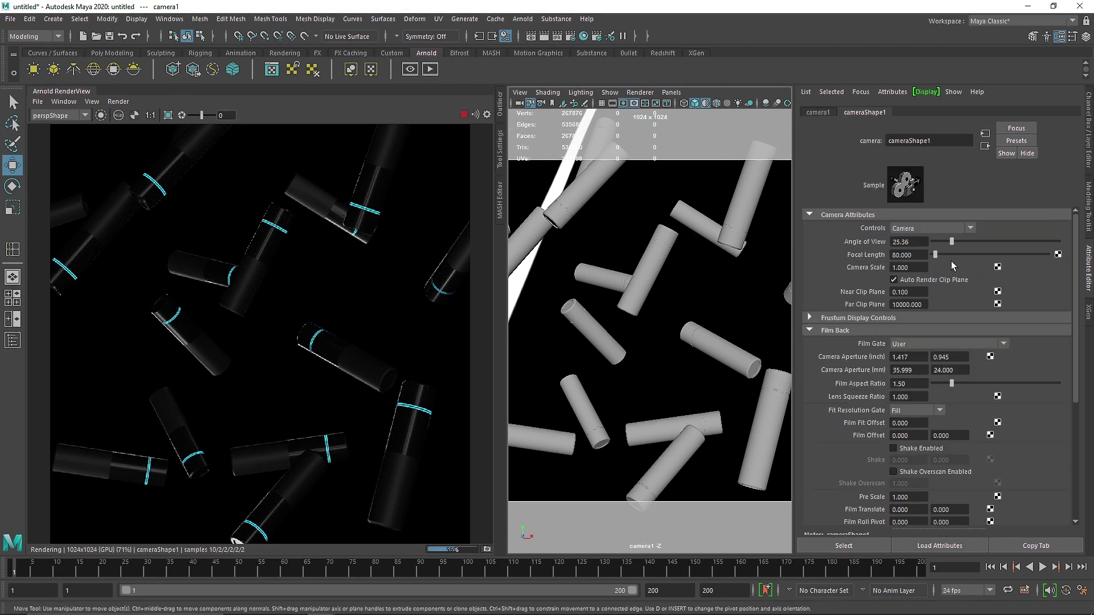
click(833, 217)
click(833, 227)
click(833, 228)
click(829, 237)
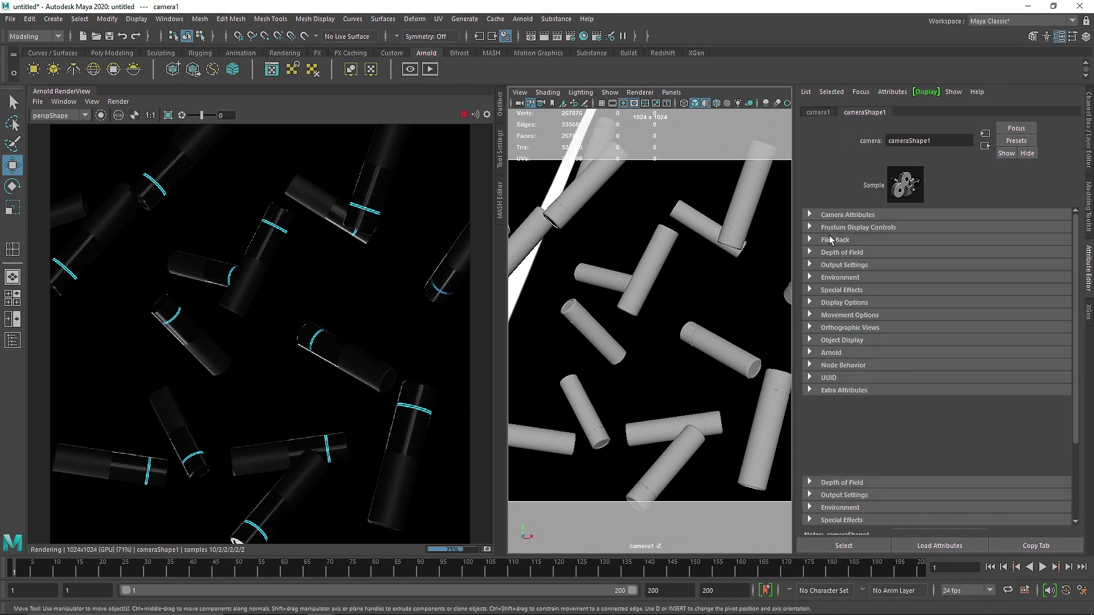
click(831, 352)
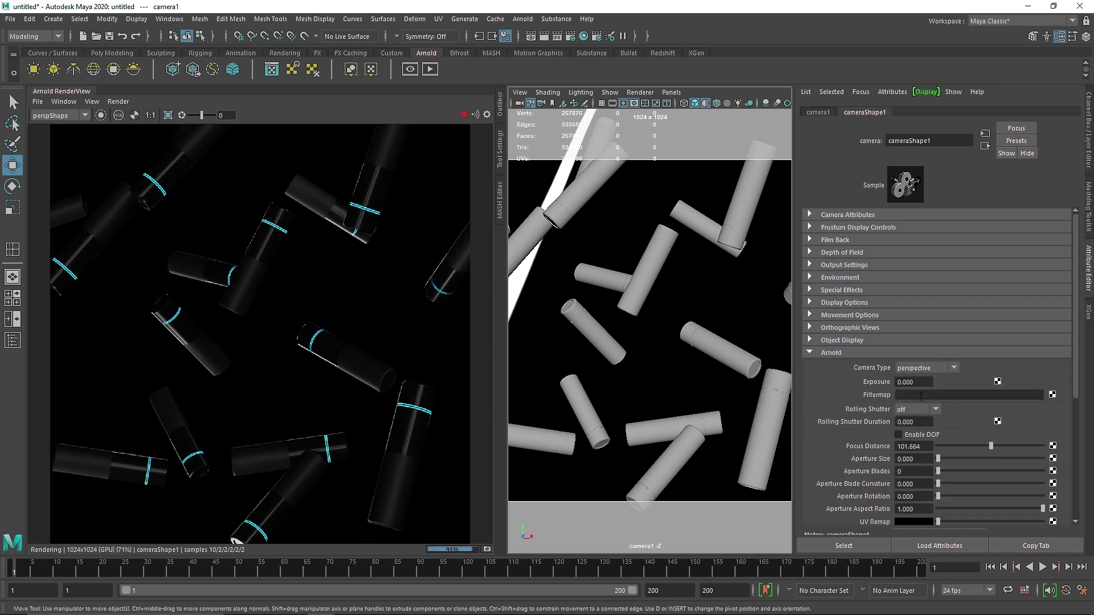
click(910, 436)
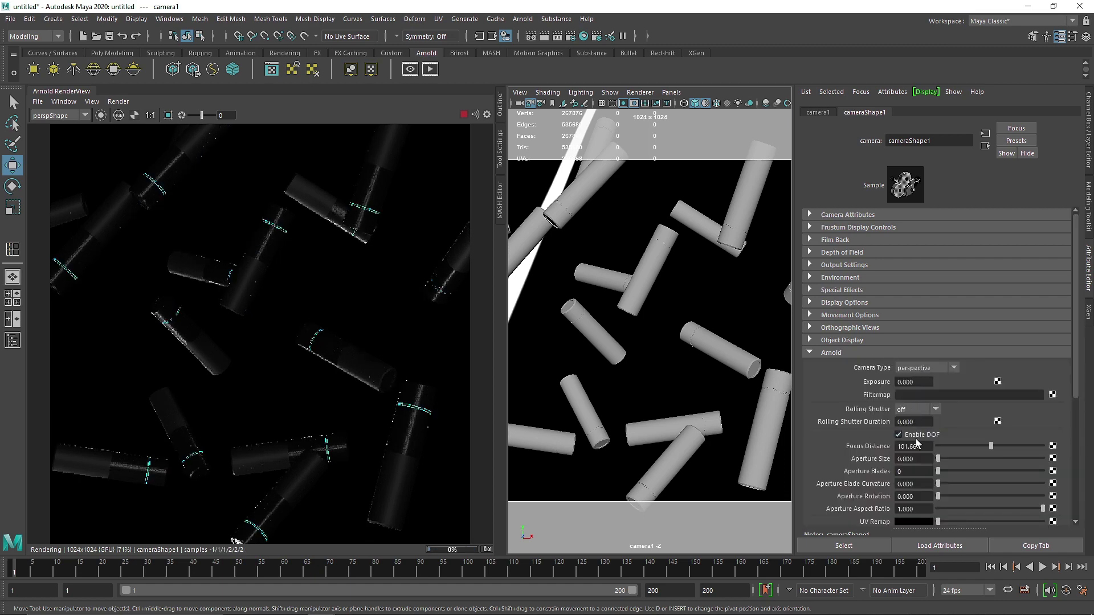
Switch the render view to cameraShape1 and set the camera's Aperture Size to 1.
click(952, 458)
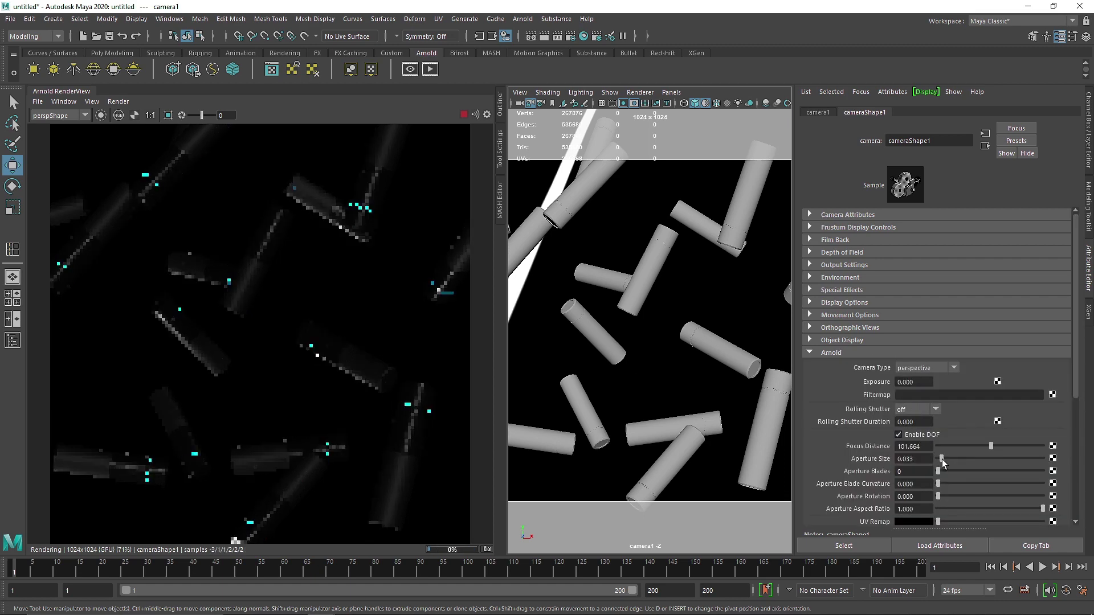
drag(951, 459, 973, 459)
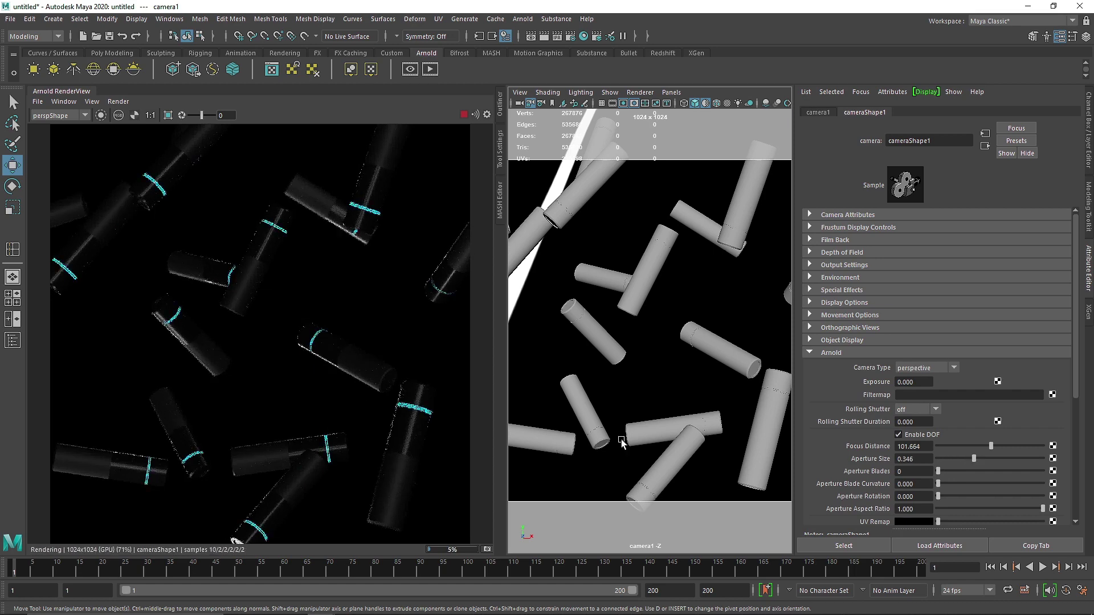
click(84, 115)
click(62, 135)
drag(973, 458, 1072, 460)
Render a crop region around the large lower-right cylinder and inspect its depth-of-field blur up close.
drag(344, 352, 429, 452)
scroll(398, 423, up, 4)
middle_drag(311, 375, 266, 439)
scroll(265, 440, up, 1)
middle_drag(232, 381, 281, 445)
scroll(302, 452, down, 3)
scroll(210, 389, down, 3)
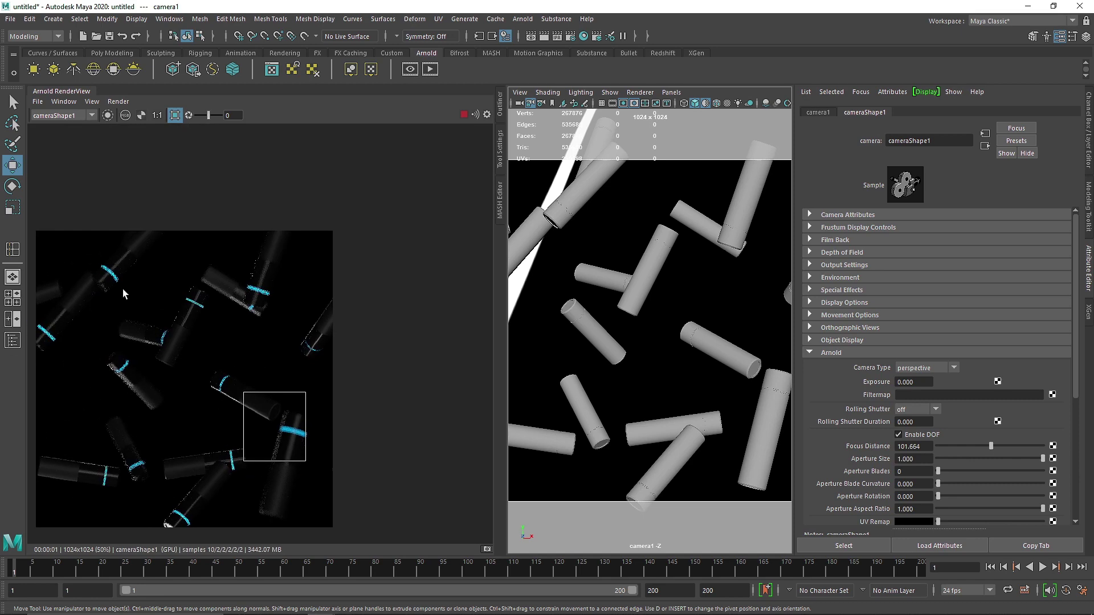
Render a crop region around the focus cylinder near the centre to check its sharpness, and return to the full frame.
drag(128, 262, 233, 377)
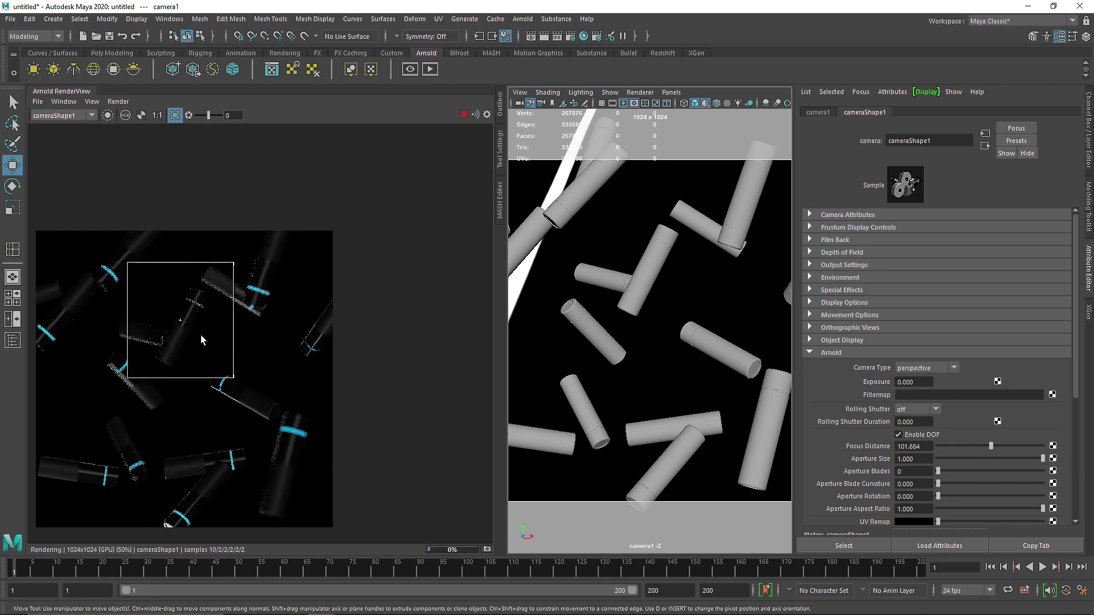
scroll(145, 302, up, 6)
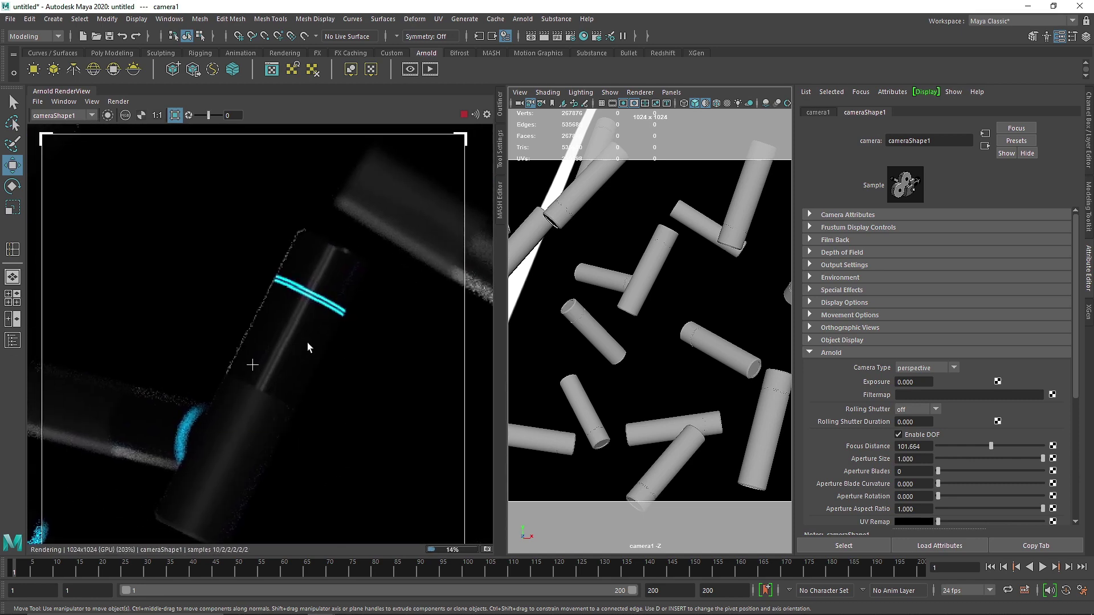
scroll(312, 361, down, 6)
click(175, 115)
key(f)
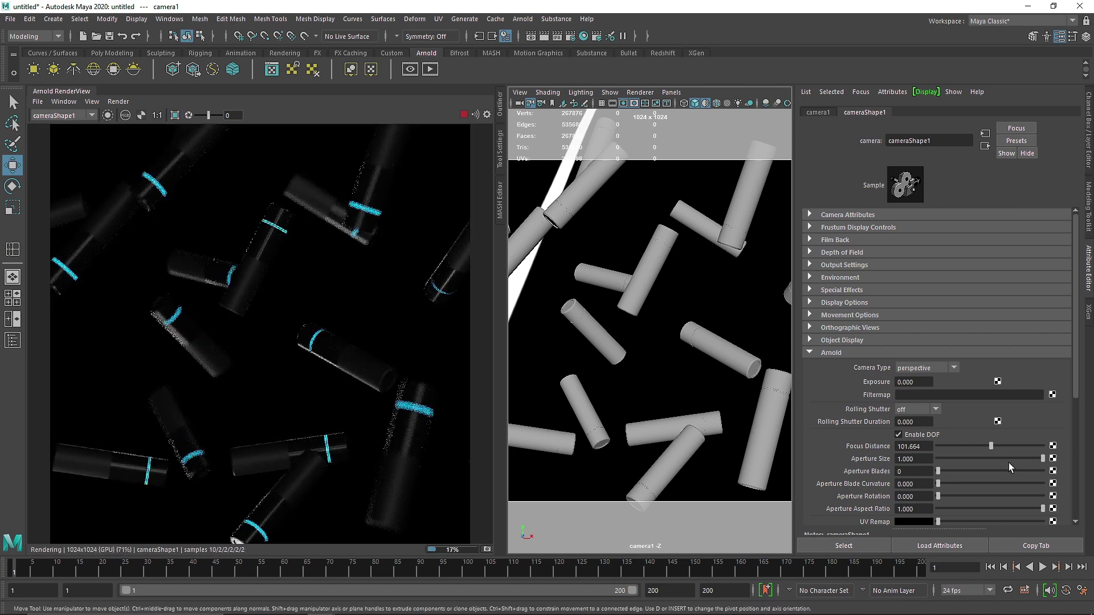
Adjust the camera's Aperture Size and collapse its Arnold section.
drag(925, 458, 892, 464)
click(863, 353)
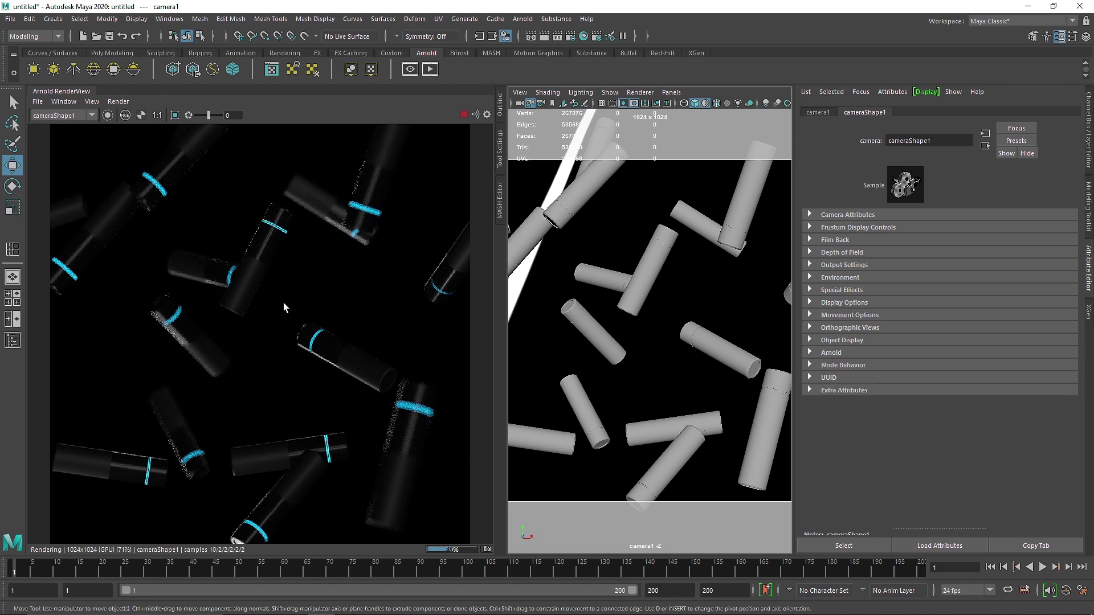
Rotate the skydome light about its vertical axis to shift the reflections on the cylinders.
click(618, 241)
key(e)
drag(633, 401, 806, 391)
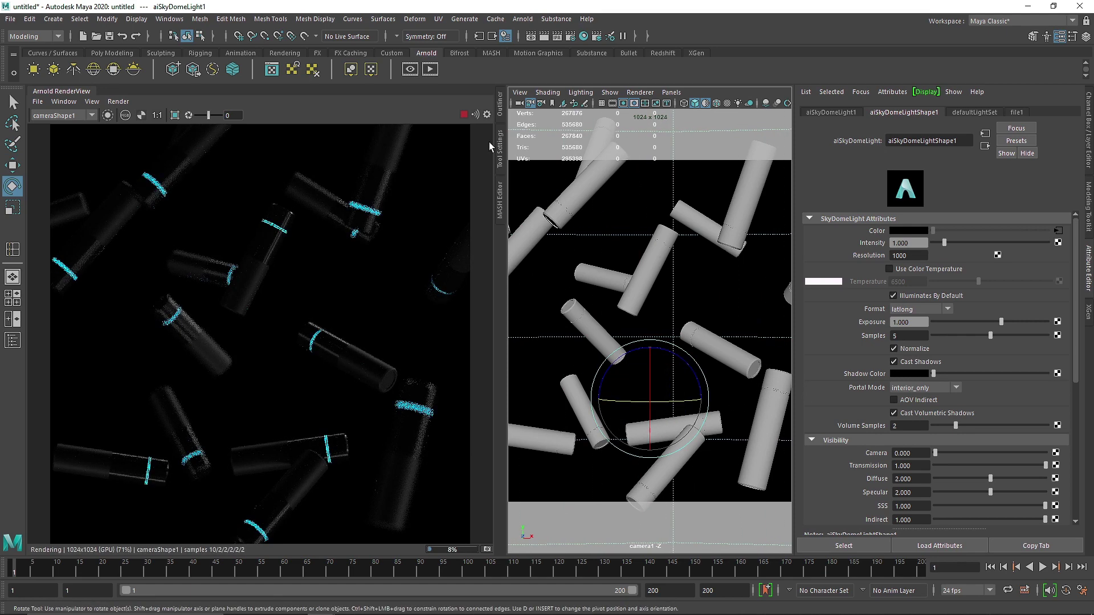
Set the skydome light's Intensity to 0 and close the render view after stopping the render.
drag(907, 244, 877, 239)
click(464, 115)
right_click(49, 93)
click(67, 136)
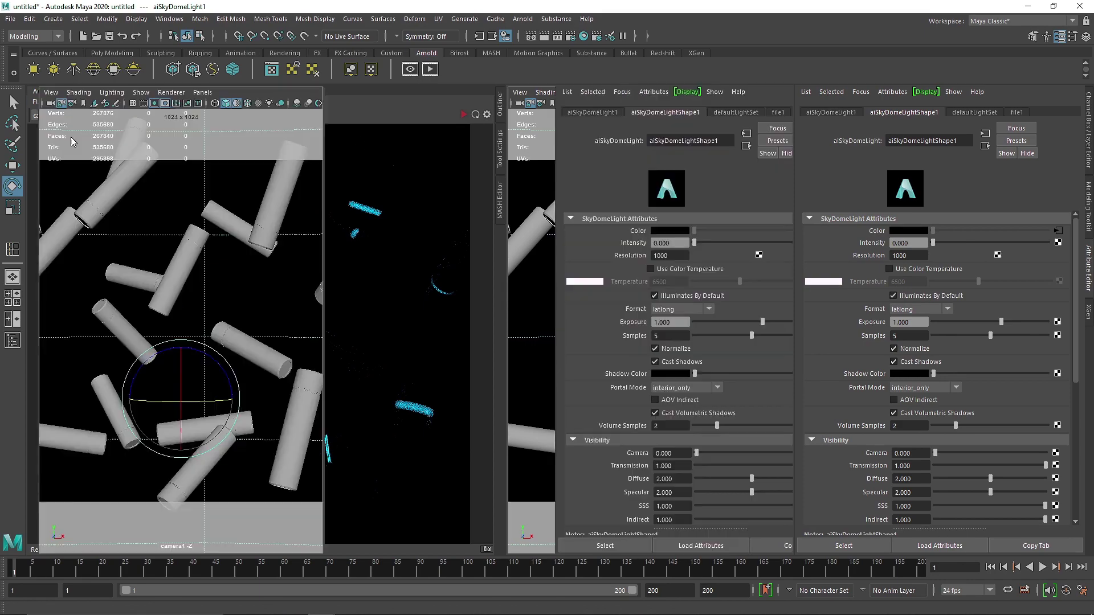
Switch to the perspective view and create an Arnold area light in the cylinder scene.
key(space)
drag(427, 319, 428, 263)
alt+right_drag(428, 264, 291, 308)
click(285, 53)
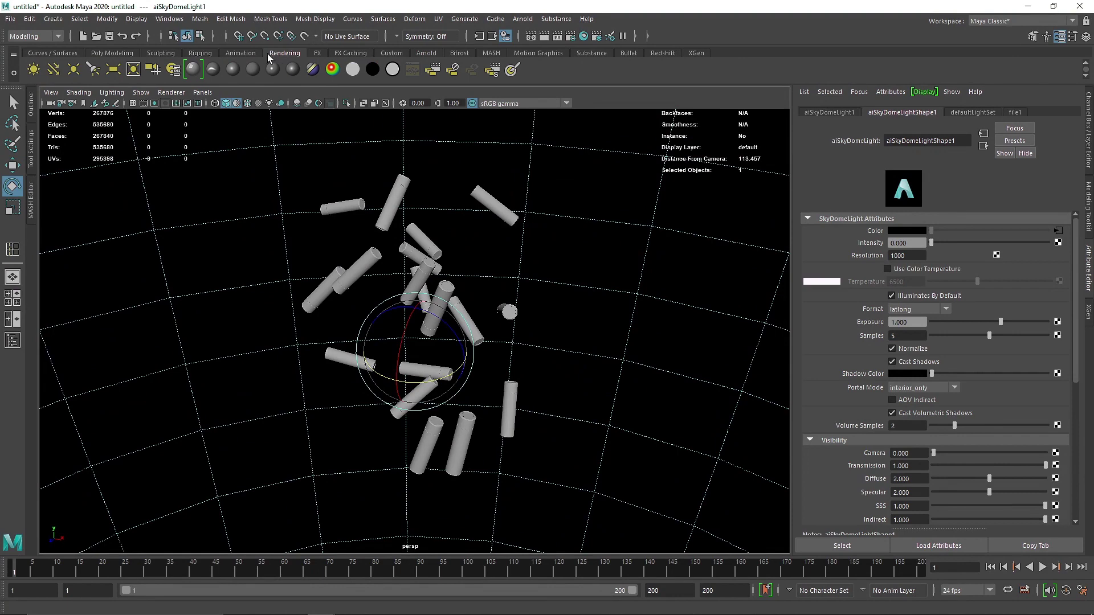
click(427, 53)
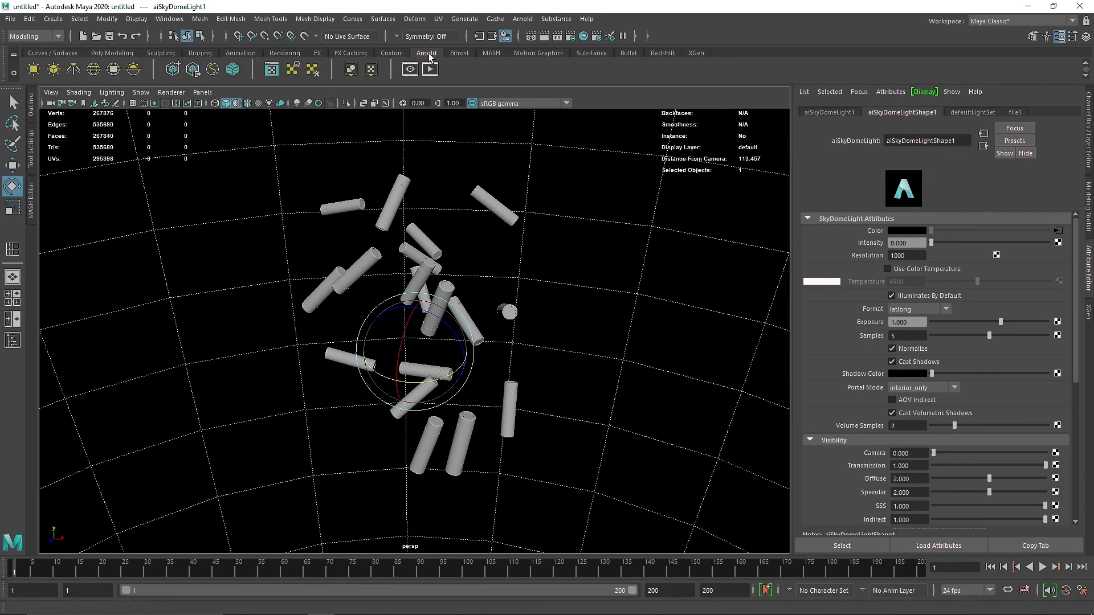
click(35, 69)
Enlarge the area light, place it to one side of the scattered cylinders and aim it at them.
key(r)
drag(414, 351, 162, 371)
key(e)
key(w)
key(e)
key(w)
drag(140, 325, 199, 264)
key(r)
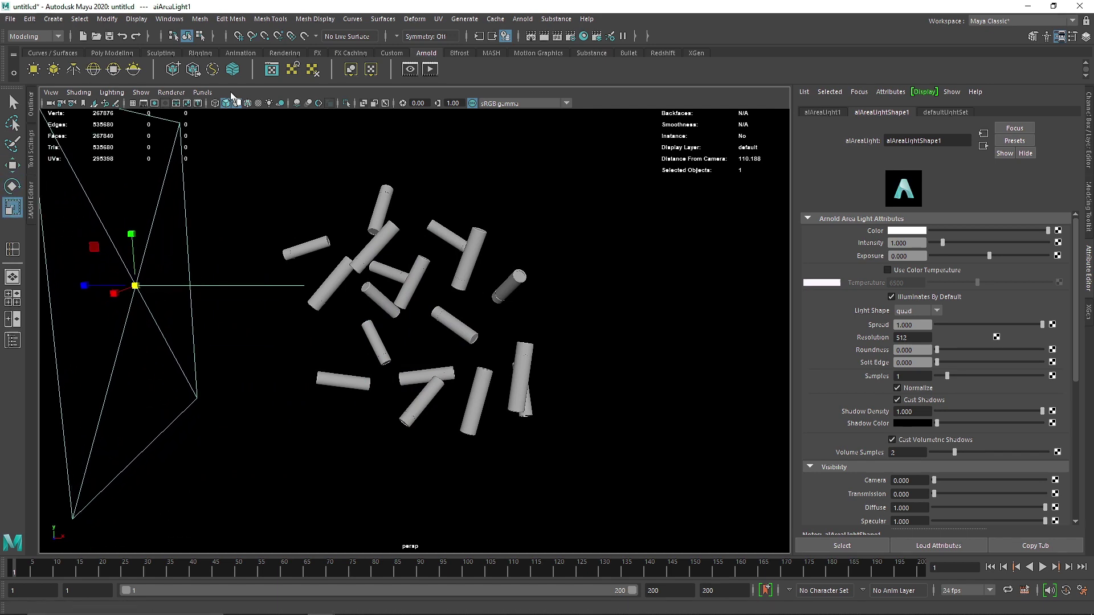
Start a live Arnold render through the camera and set the area light's Exposure to 12.
click(431, 69)
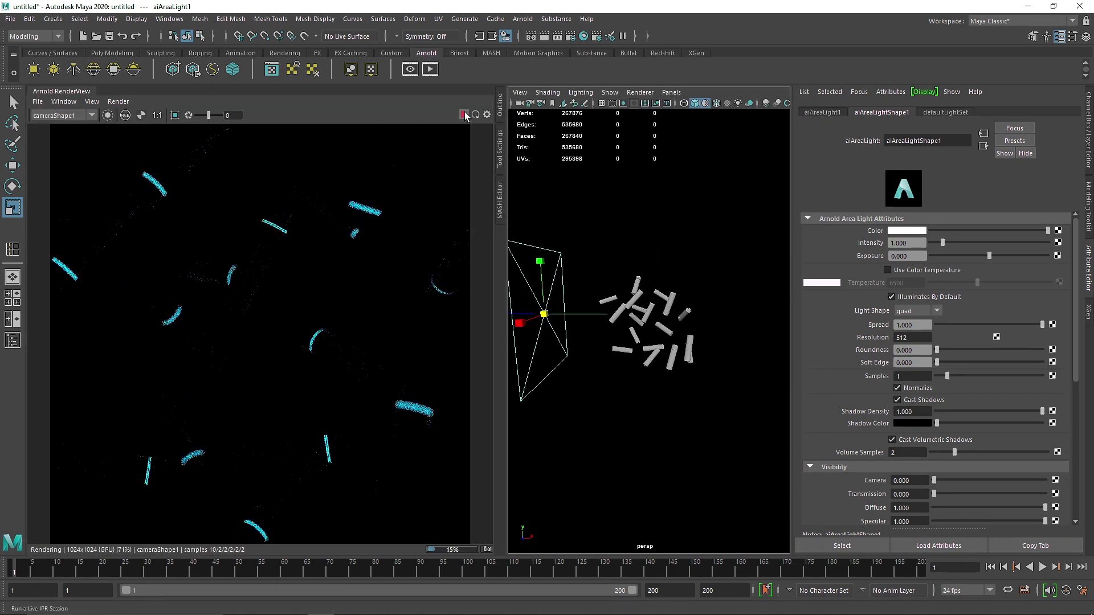
drag(1011, 260, 1048, 255)
click(466, 114)
double_click(897, 255)
text(8)
key(Return)
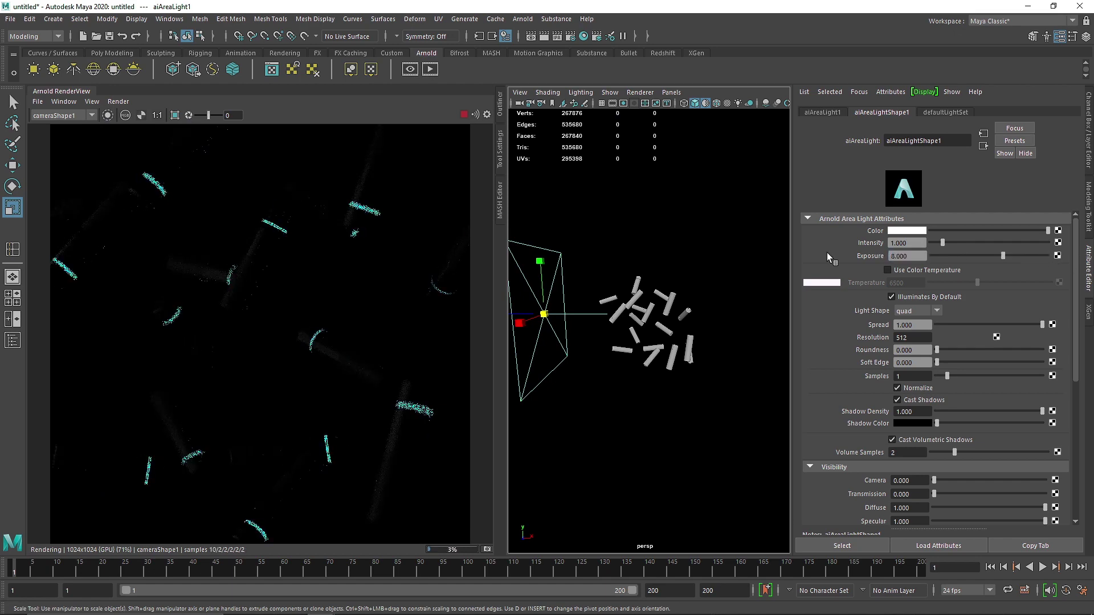
text(12)
key(Return)
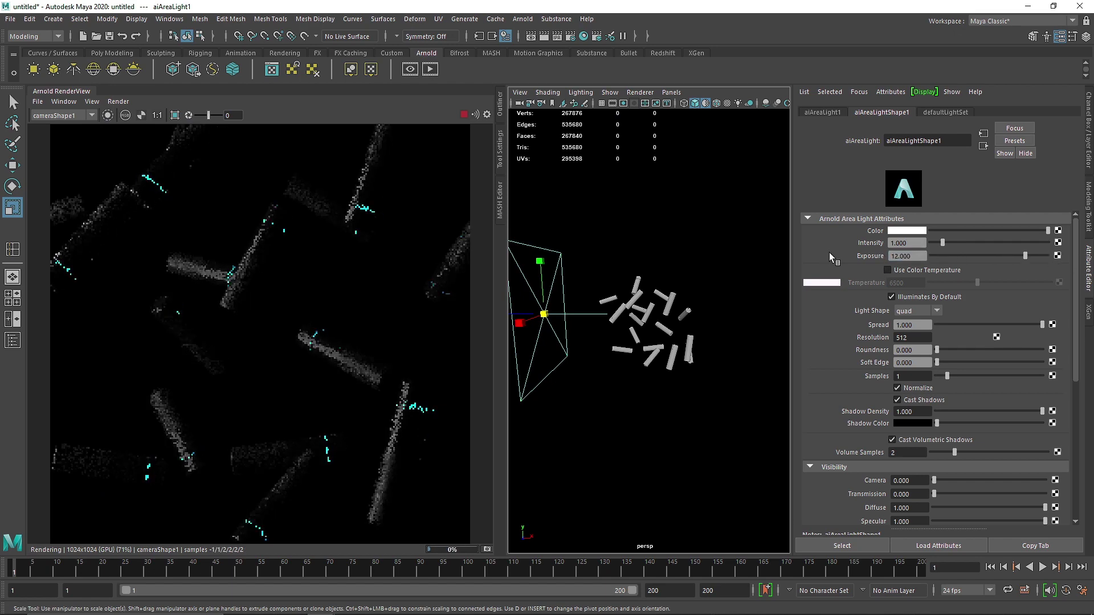
Set the area light's Diffuse and Specular visibility values to 2.
scroll(334, 332, down, 2)
double_click(906, 507)
text(2)
key(Return)
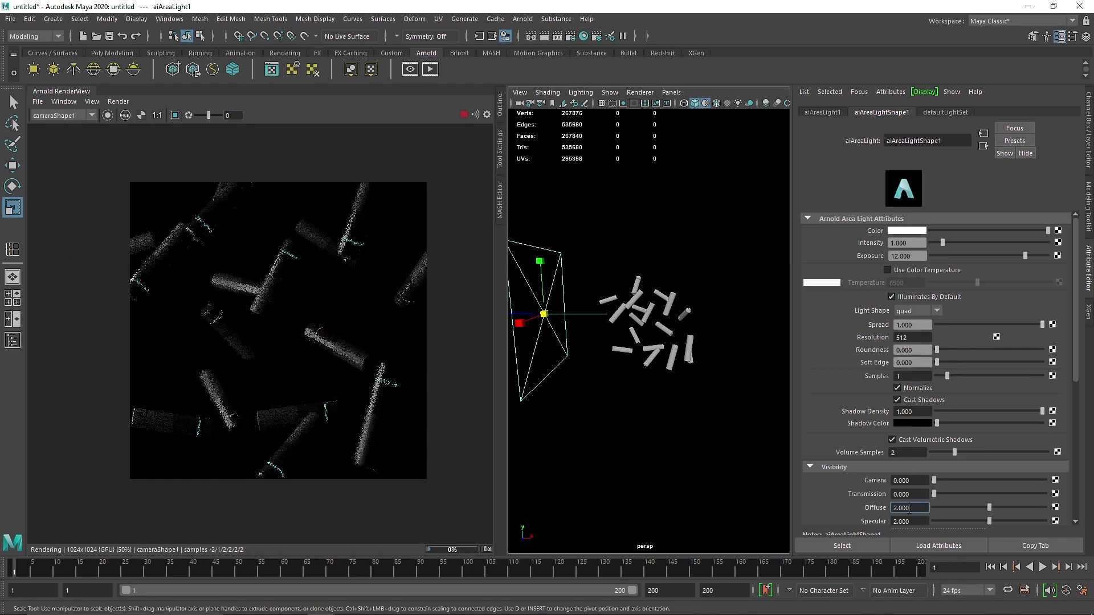
Set the area light's Samples to 5 and raise its Roundness and Soft Edge to 1.
scroll(962, 432, down, 2)
click(990, 342)
click(1040, 315)
drag(1091, 328, 1073, 331)
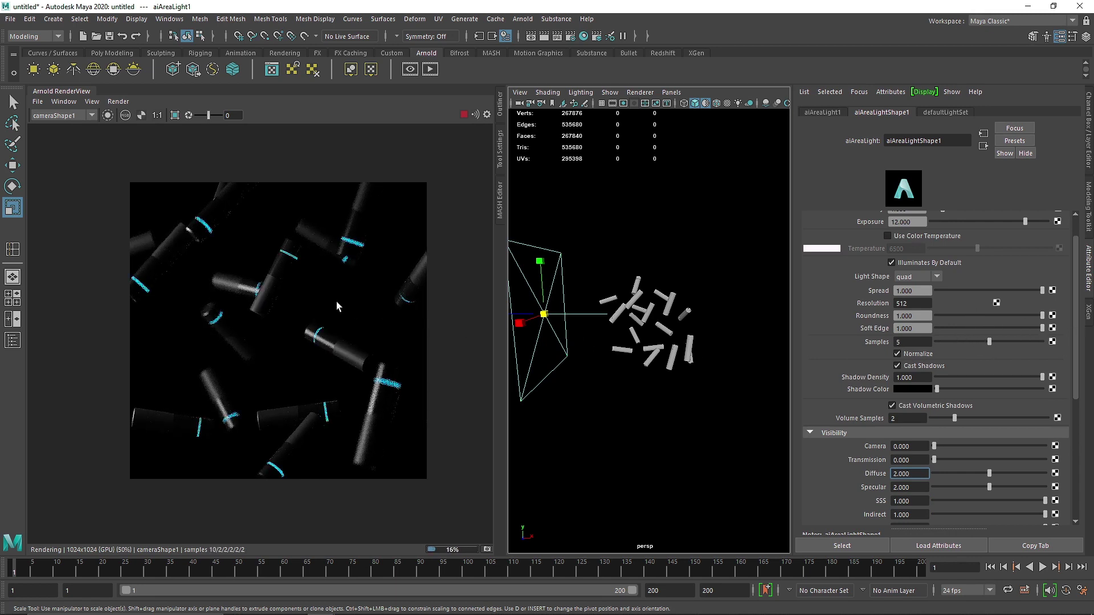
Select the skydome light and switch the viewport beside the render to look through camera1.
click(627, 186)
key(f)
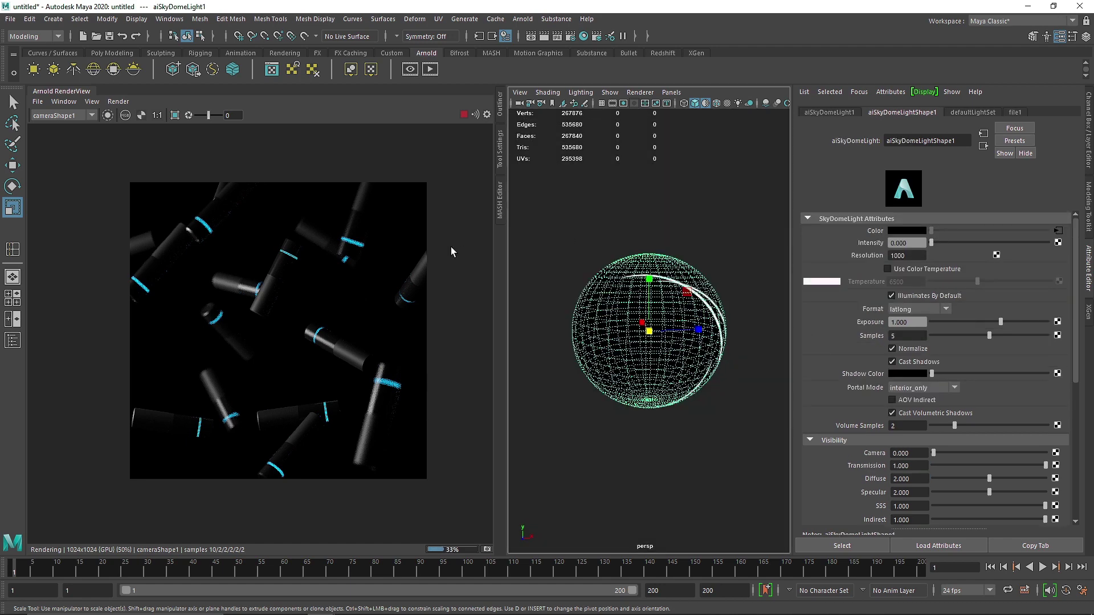
click(671, 92)
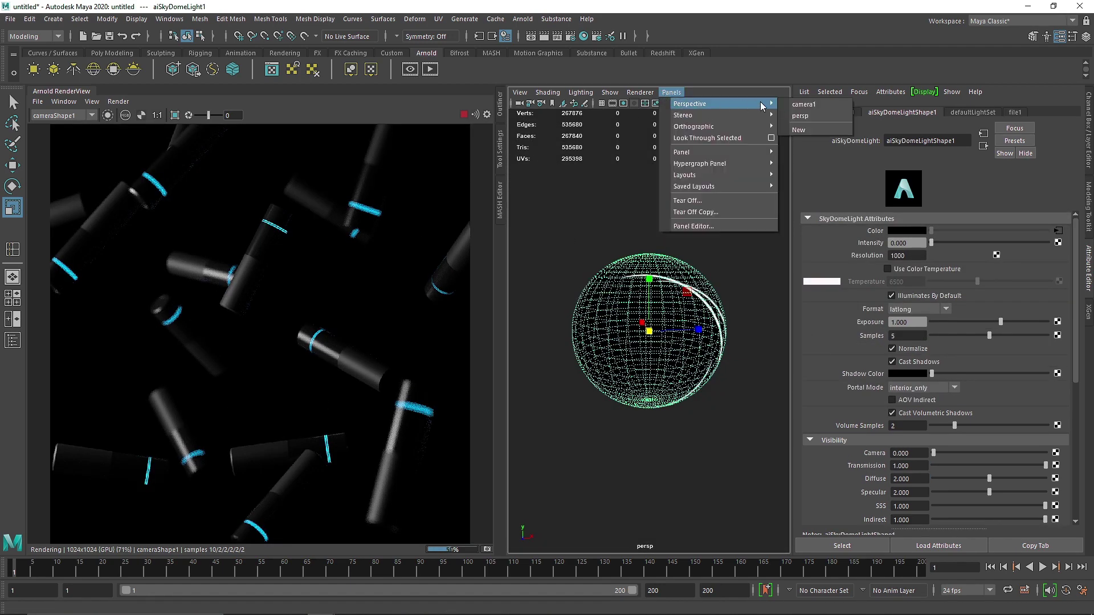
click(798, 102)
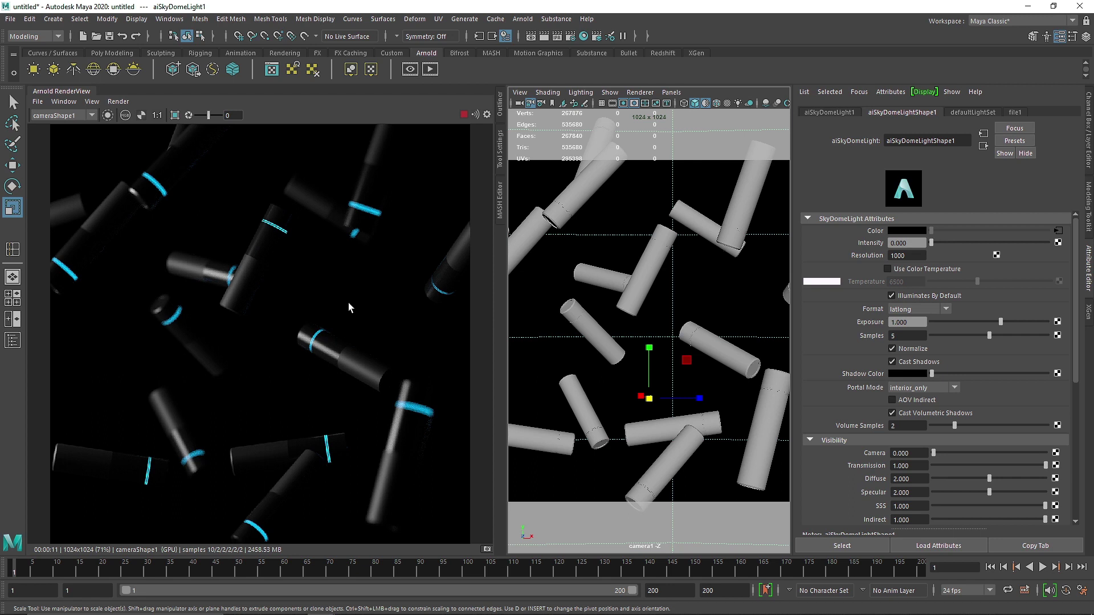
Select camera1, expand its Arnold attributes and set the Aperture Size to 0.6.
click(519, 91)
click(535, 104)
click(840, 330)
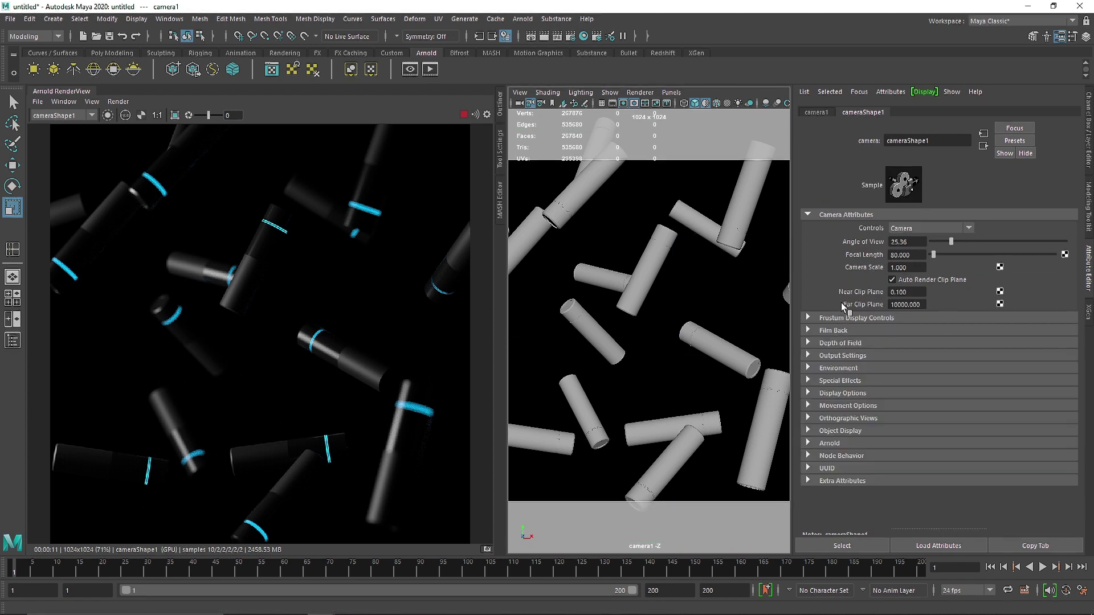
click(838, 216)
click(829, 353)
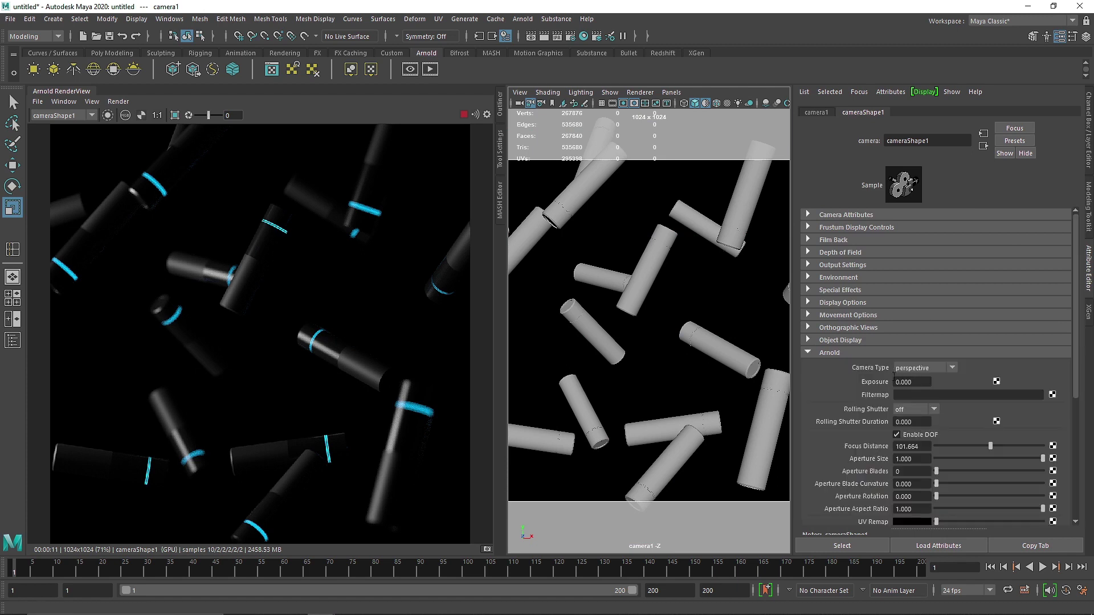
click(911, 459)
text(.6)
key(Return)
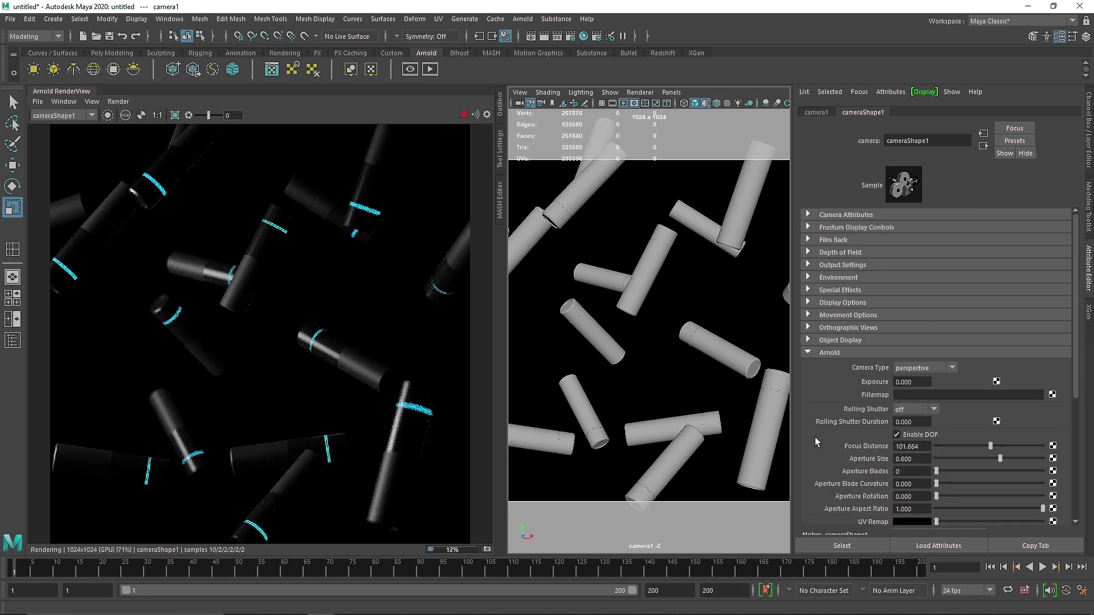